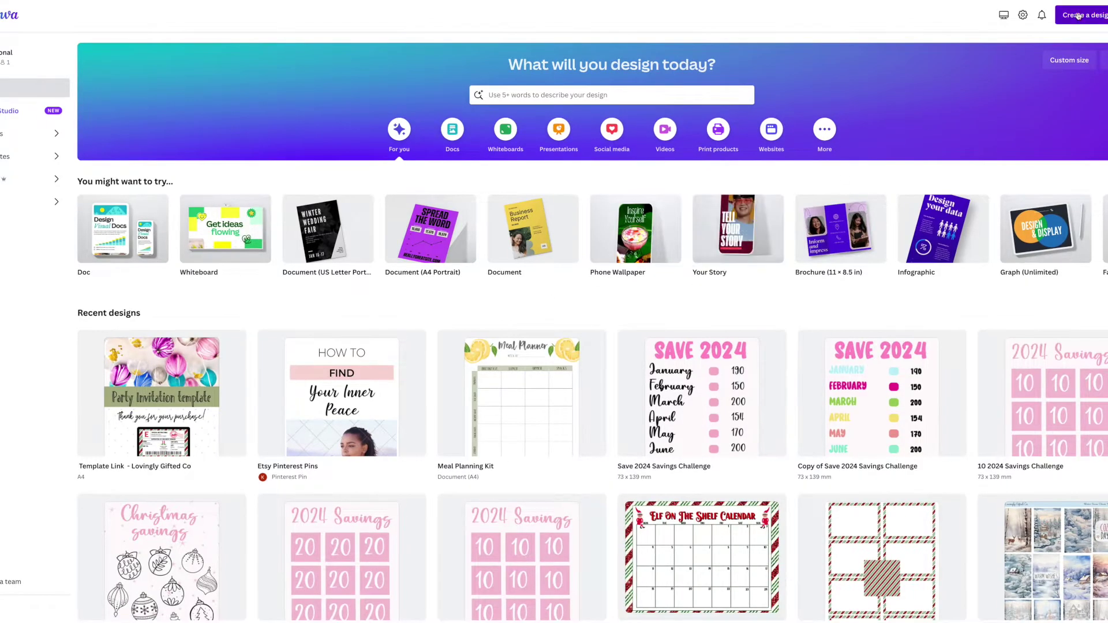
# Step: Create a custom-size design in inches, with a width of 5 and a height of 7
pyautogui.click(1079, 15)
pyautogui.click(1075, 68)
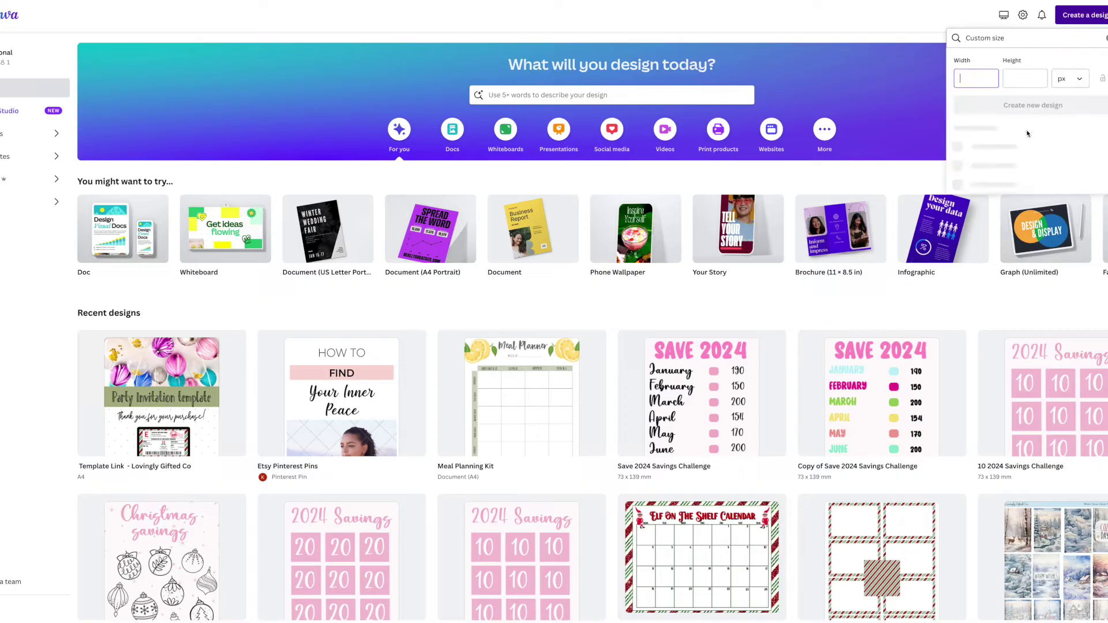
pyautogui.click(1070, 79)
pyautogui.click(1056, 122)
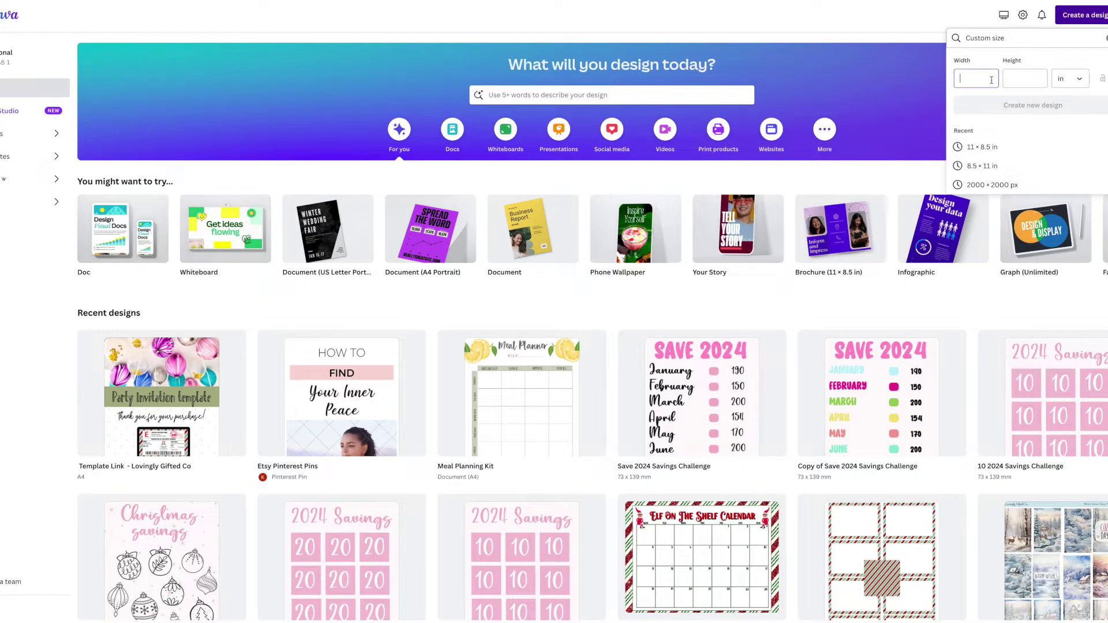
pyautogui.click(962, 78)
pyautogui.write('5')
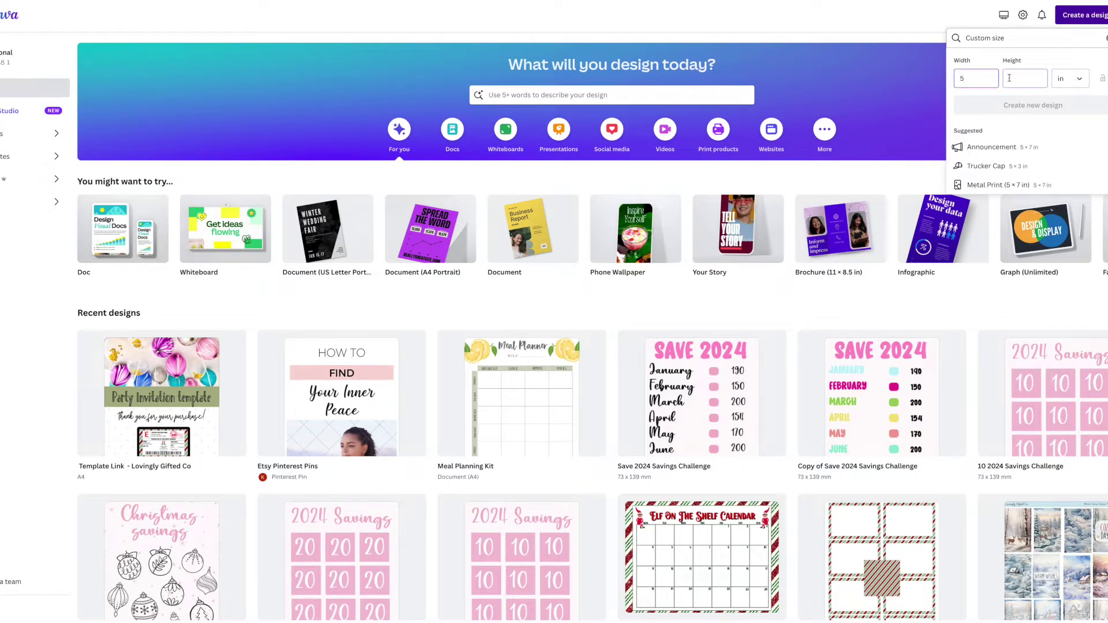
pyautogui.click(1012, 78)
pyautogui.write('7')
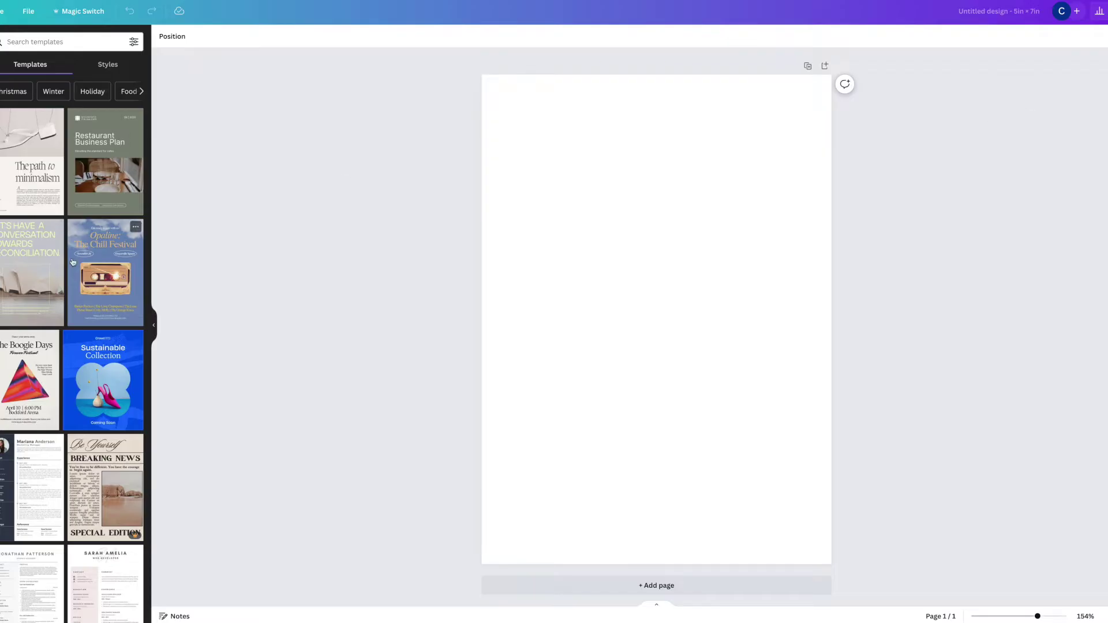
pyautogui.scroll(-10, 73, 263)
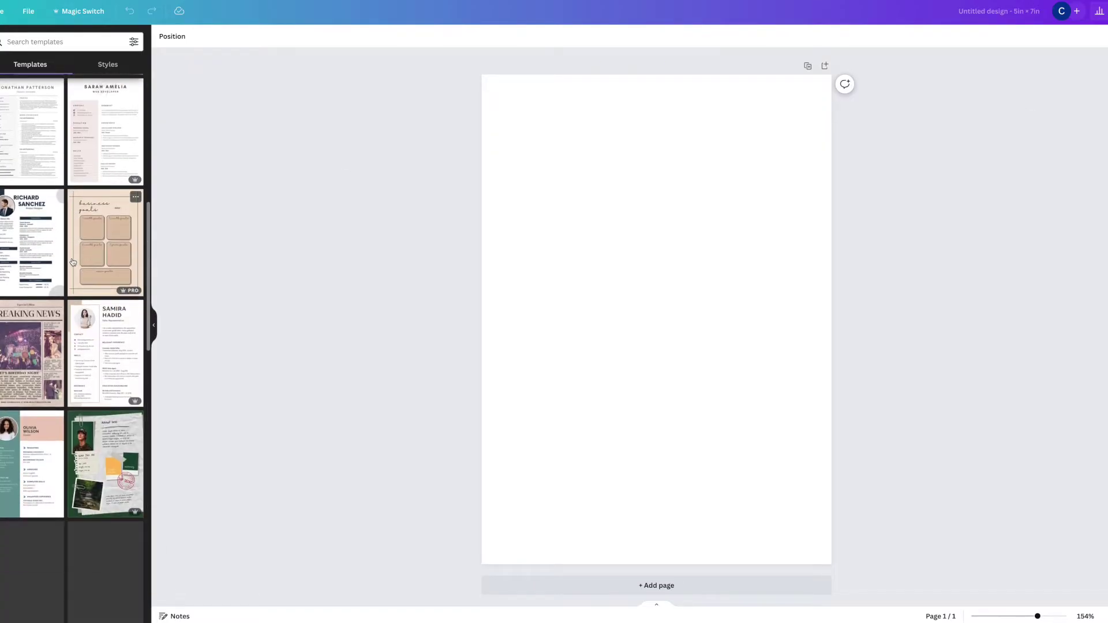
pyautogui.scroll(-5, 73, 263)
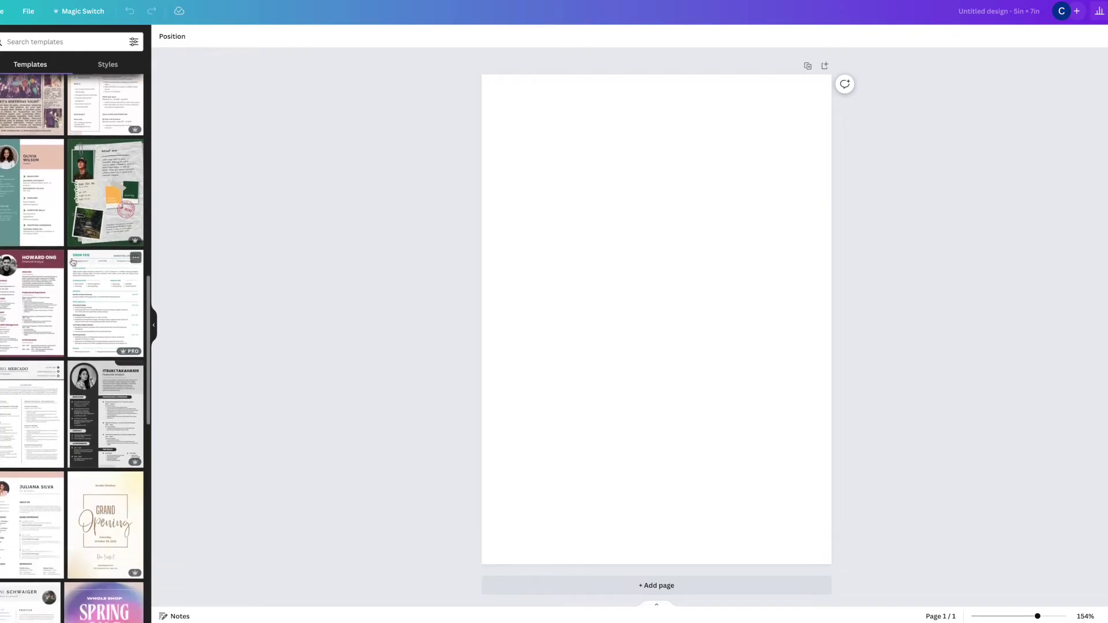
pyautogui.scroll(9, 72, 263)
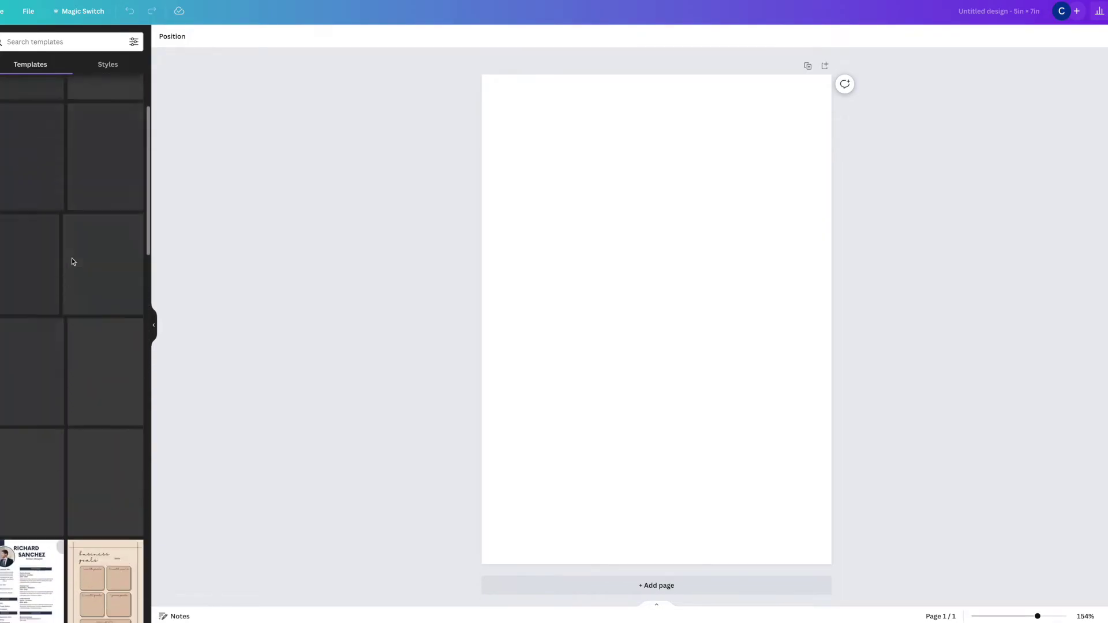
# Step: Add a text box reading "Three Rex" and move it to the upper half of the page
pyautogui.press('t')
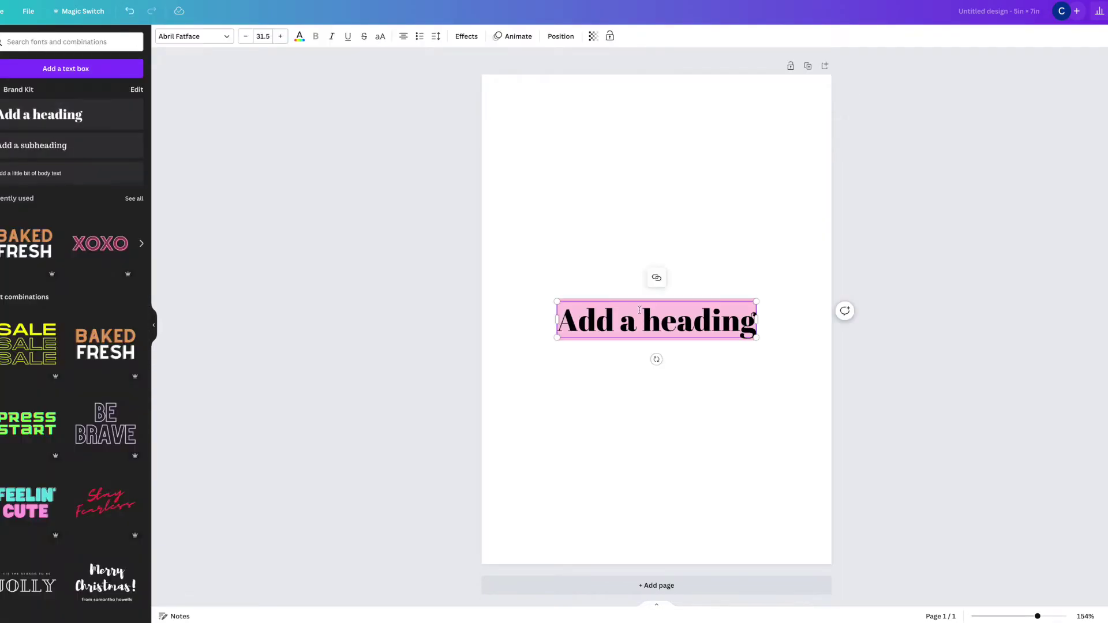
pyautogui.write('Three')
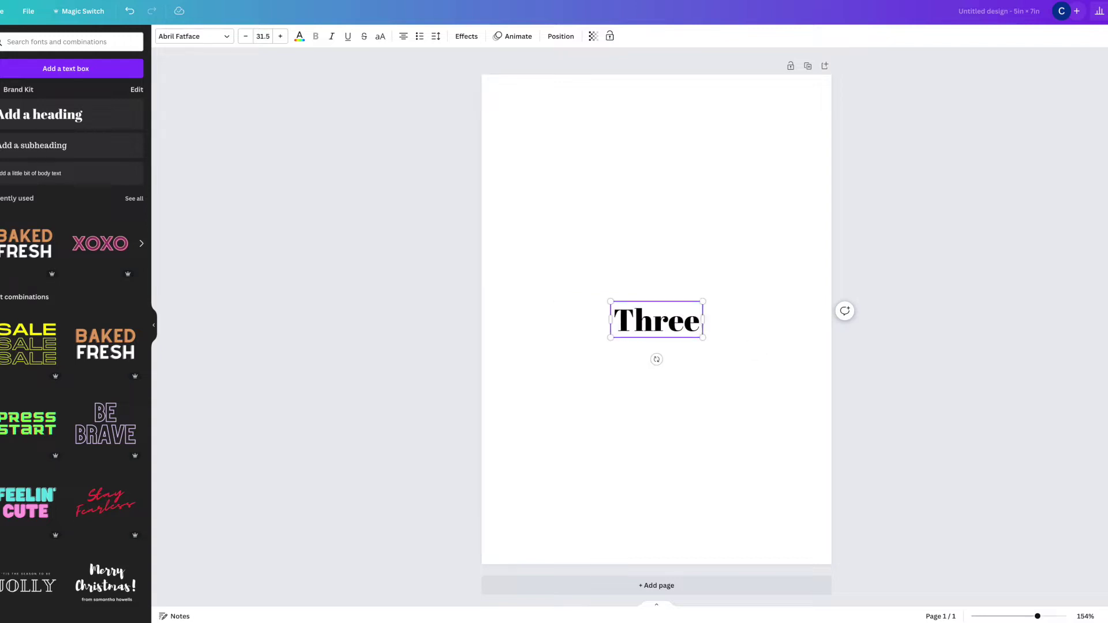
pyautogui.write(' Rex')
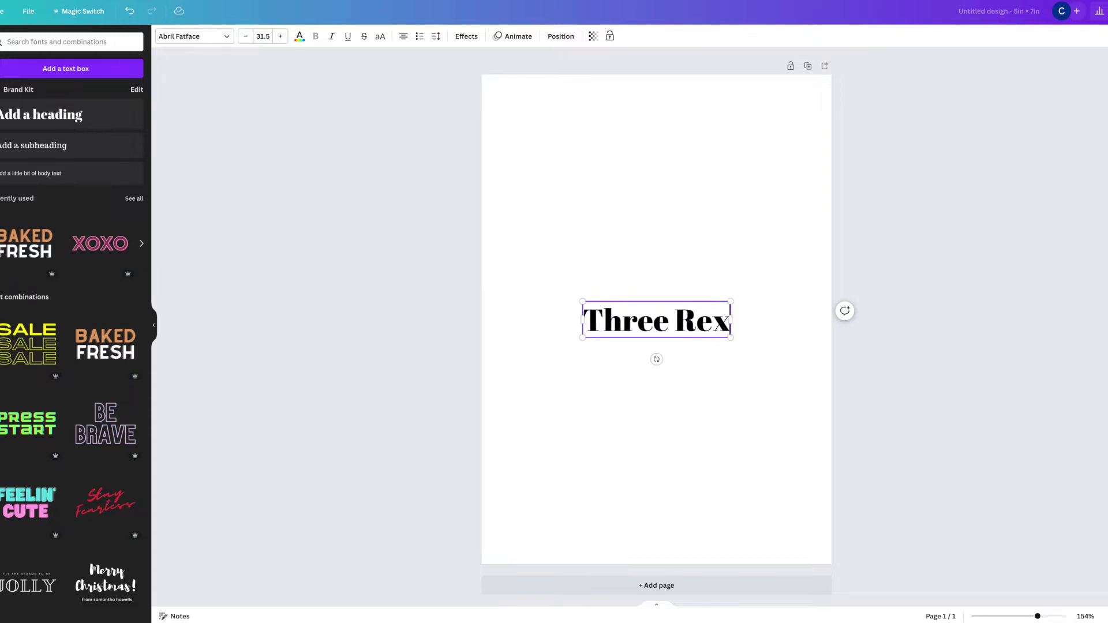
pyautogui.click(608, 272)
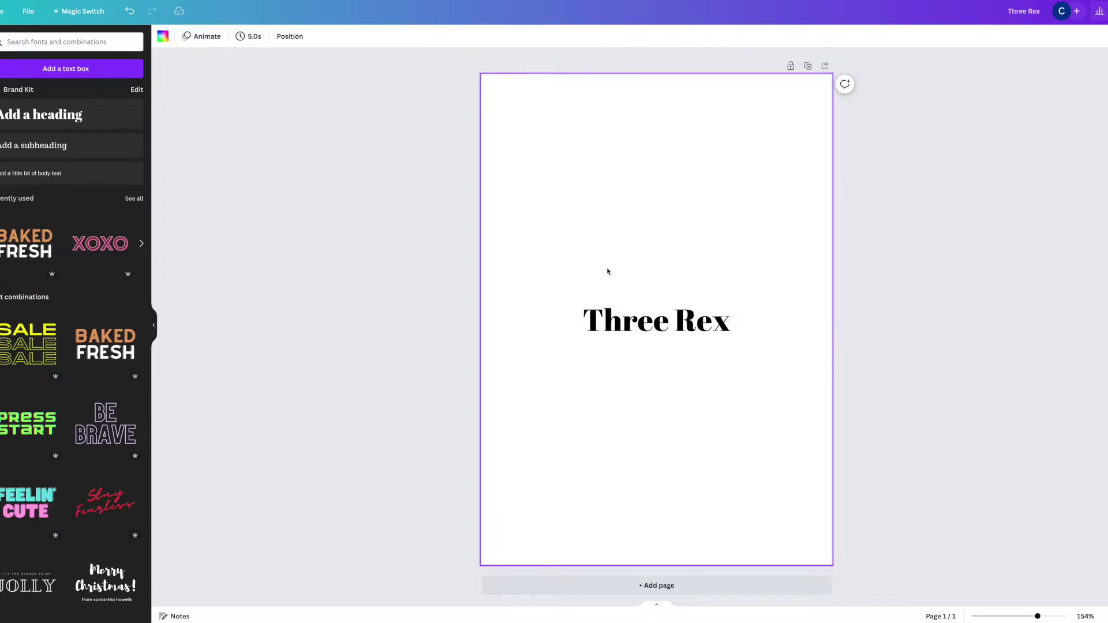
pyautogui.moveTo(653, 320); pyautogui.dragTo(648, 232)
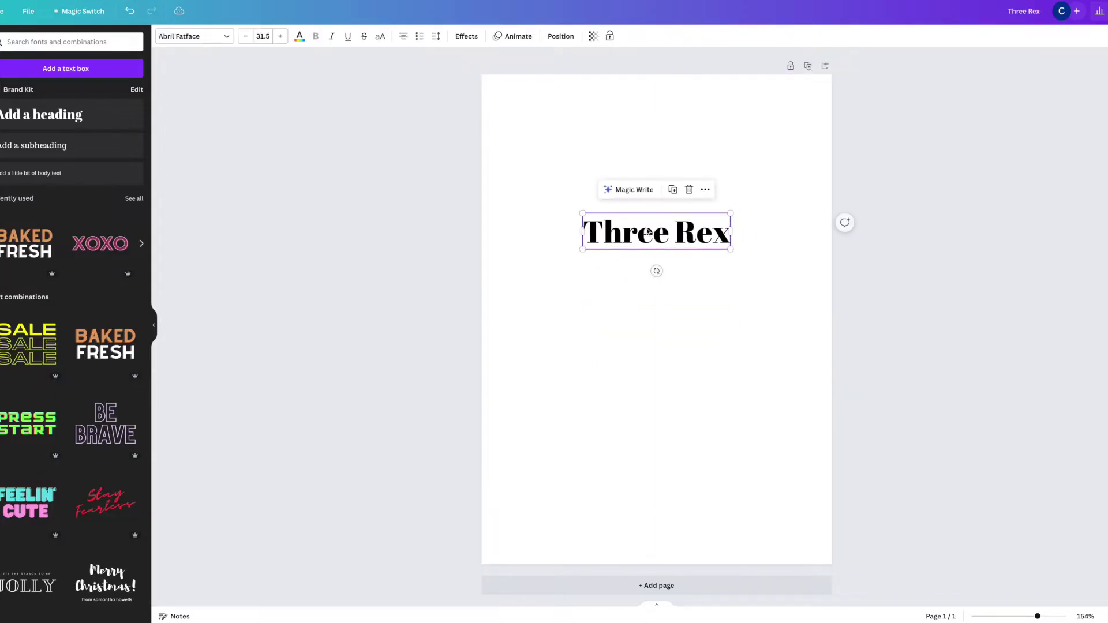
# Step: Set the "Three Rex" text to the Avocado Regular font, enlarge it to about size 52.9 and centre it in the page's upper half
pyautogui.click(202, 36)
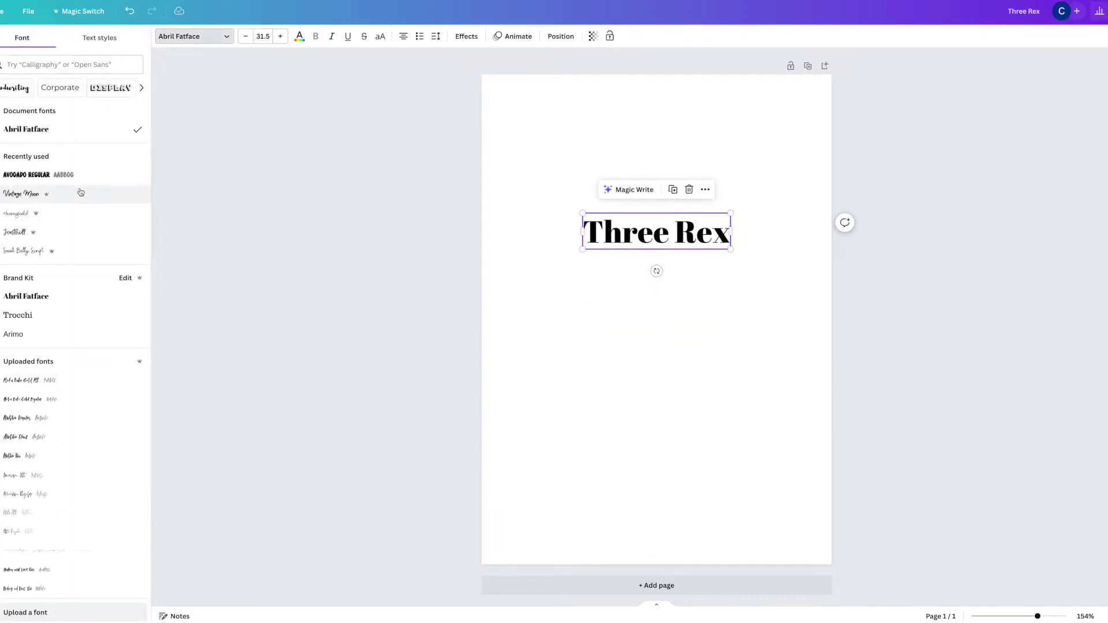
pyautogui.click(76, 177)
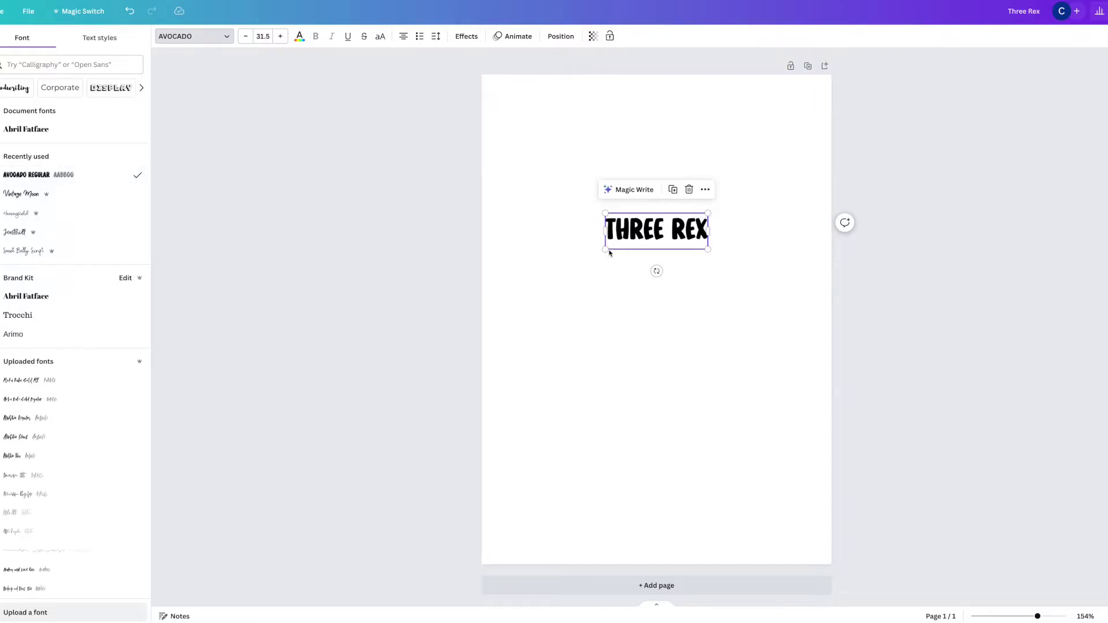
pyautogui.moveTo(601, 251); pyautogui.dragTo(556, 270)
pyautogui.moveTo(663, 269); pyautogui.dragTo(725, 303)
pyautogui.click(724, 306)
pyautogui.moveTo(683, 260); pyautogui.dragTo(695, 228)
pyautogui.click(628, 310)
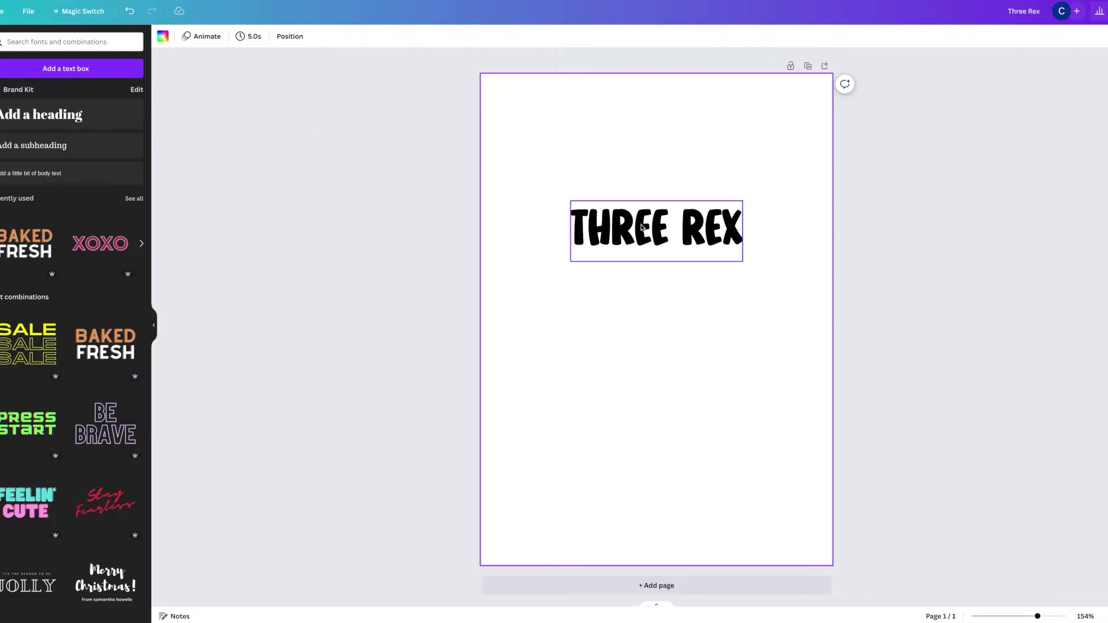
# Step: Colour only the first letter T of the "Three Rex" text pale lilac from the Brand Kit's pastel palette
pyautogui.click(641, 227)
pyautogui.click(585, 221)
pyautogui.moveTo(583, 221); pyautogui.dragTo(571, 222)
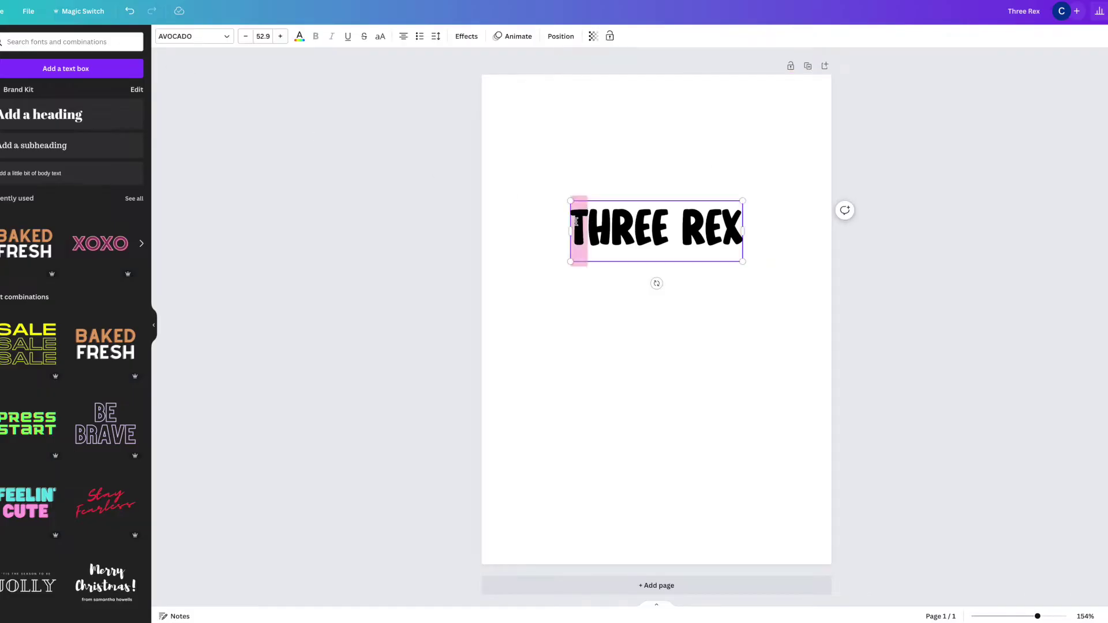
pyautogui.click(298, 37)
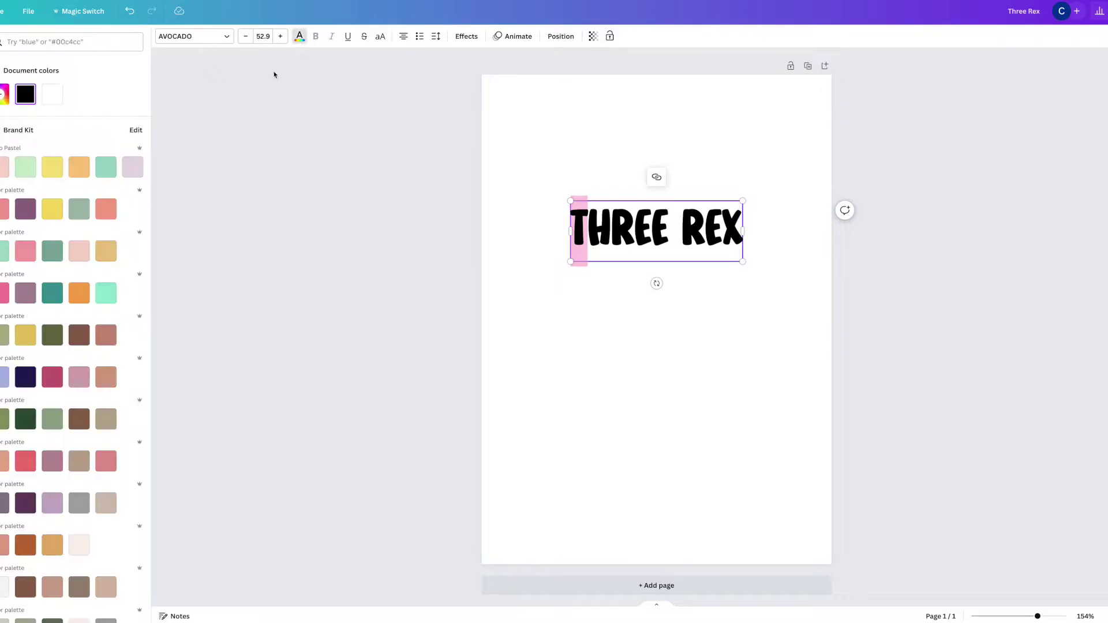
pyautogui.click(133, 166)
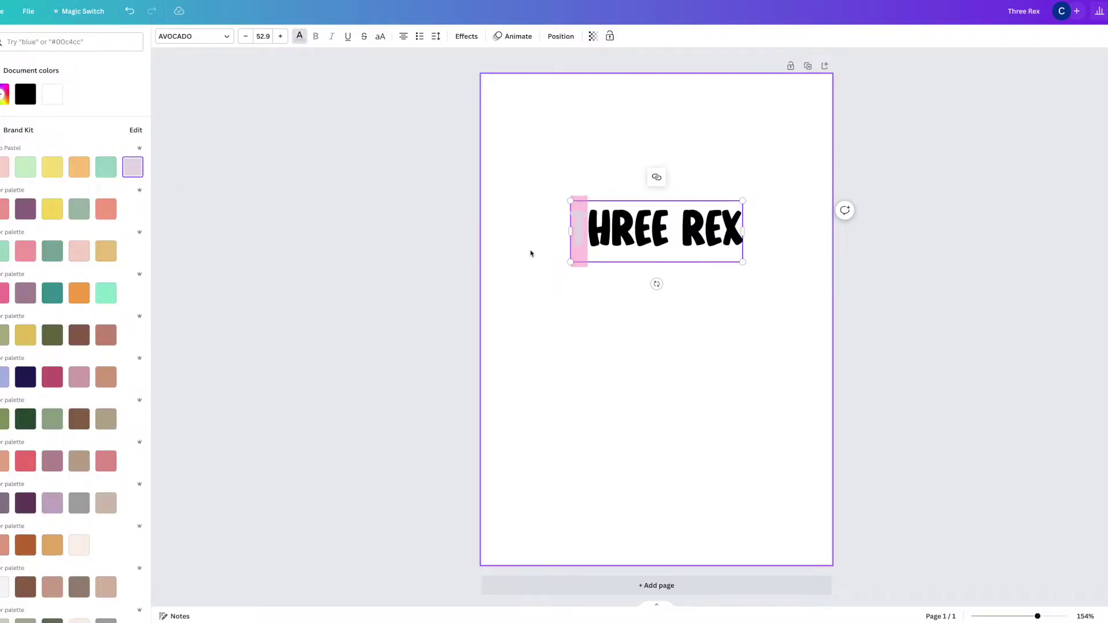
# Step: Reselect the letter T and open the custom colour picker for its text colour
pyautogui.moveTo(613, 233); pyautogui.dragTo(573, 234)
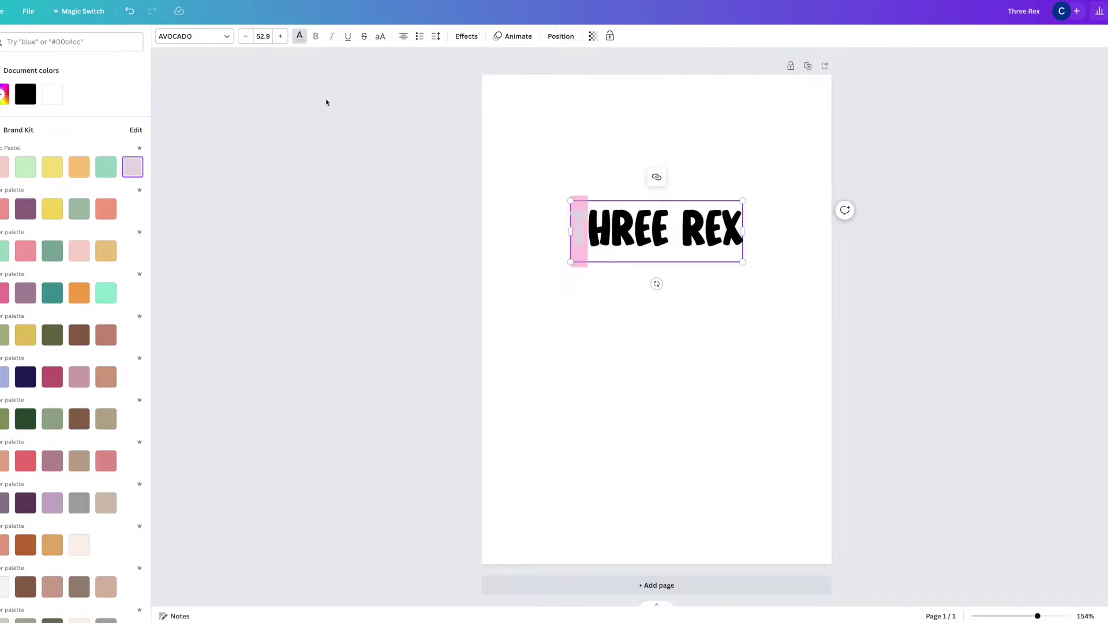
pyautogui.click(295, 37)
pyautogui.click(295, 38)
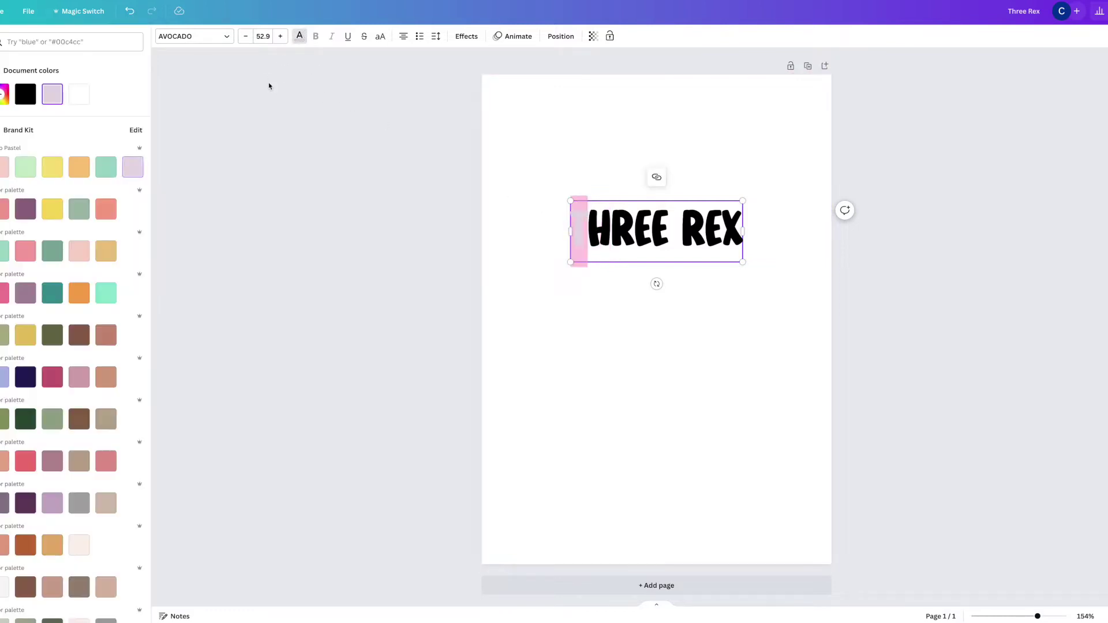
pyautogui.click(2, 95)
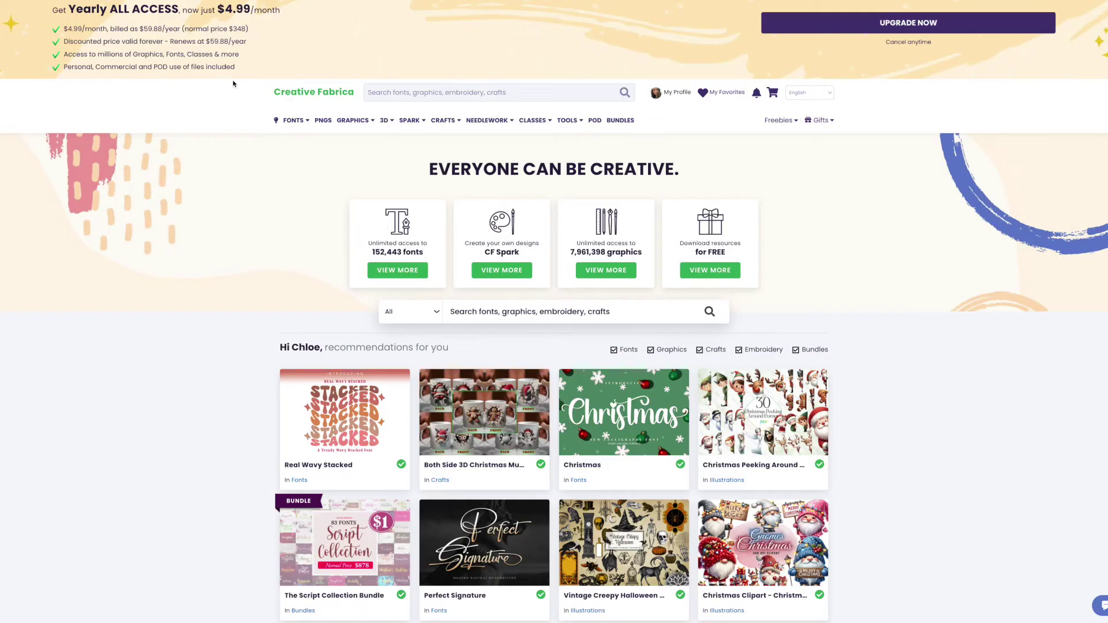
# Step: Switch to the Creative Fabrica website, browse its fonts and view the Real Wavy Stacked font page
pyautogui.moveTo(289, 115)
pyautogui.click(295, 141)
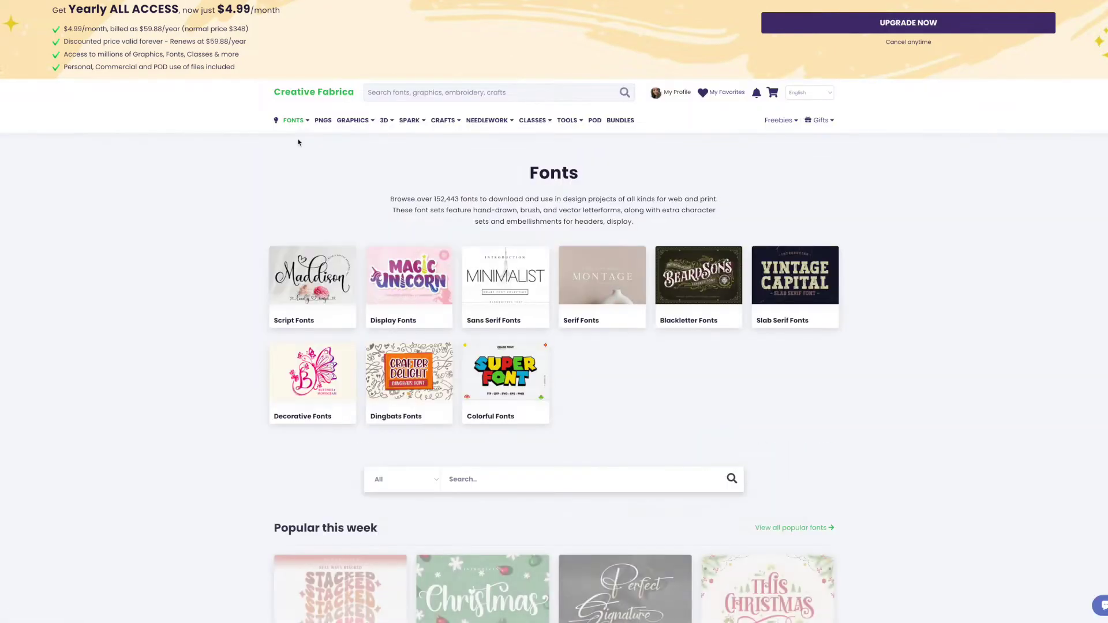
pyautogui.scroll(-5, 298, 242)
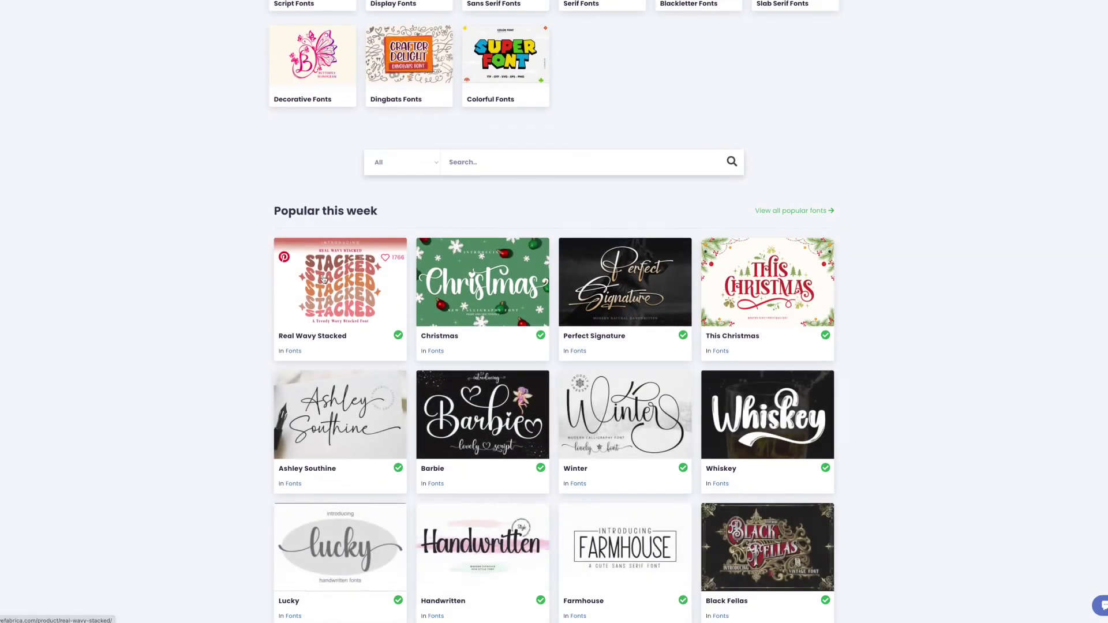
pyautogui.click(298, 244)
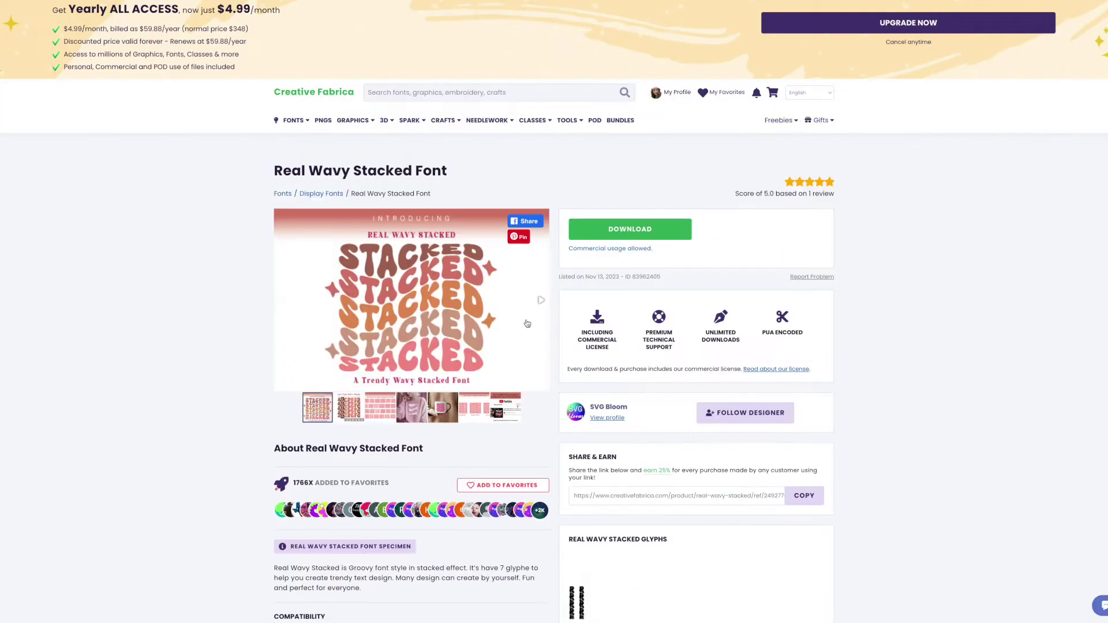
pyautogui.scroll(-6, 527, 324)
pyautogui.scroll(6, 526, 323)
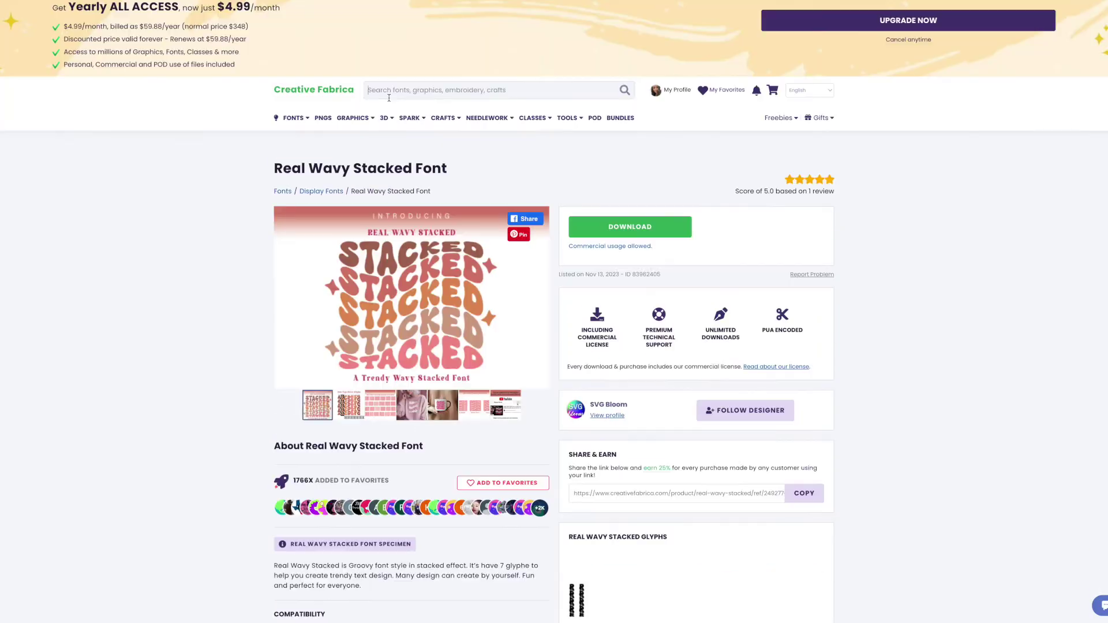
# Step: Search Creative Fabrica for "Christmas clipart"
pyautogui.click(387, 91)
pyautogui.write('Christmas clipart')
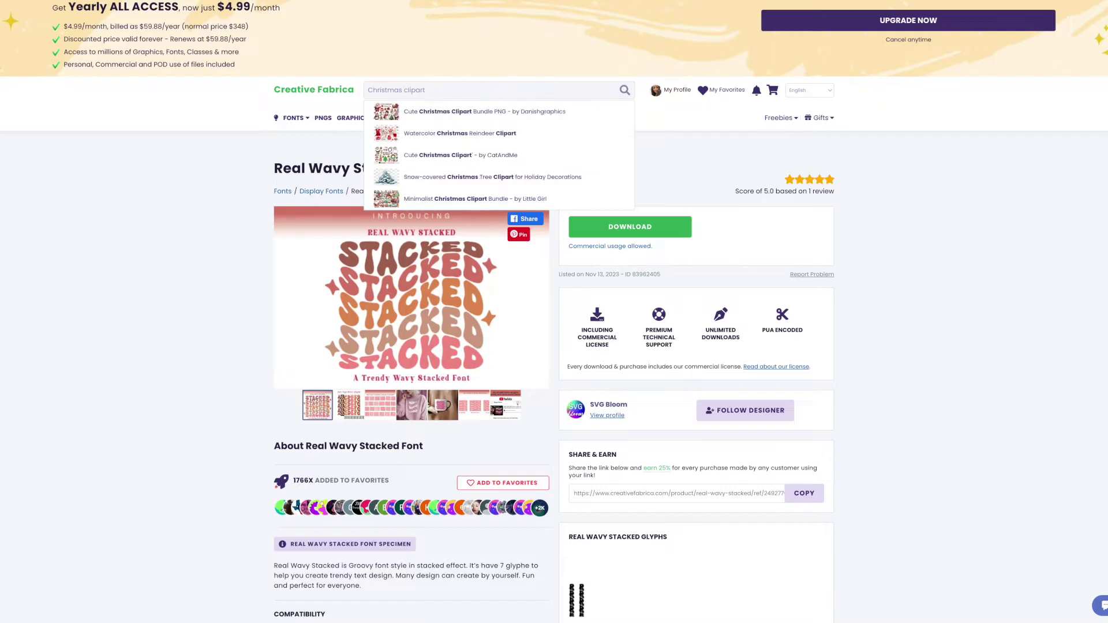
pyautogui.press('Return')
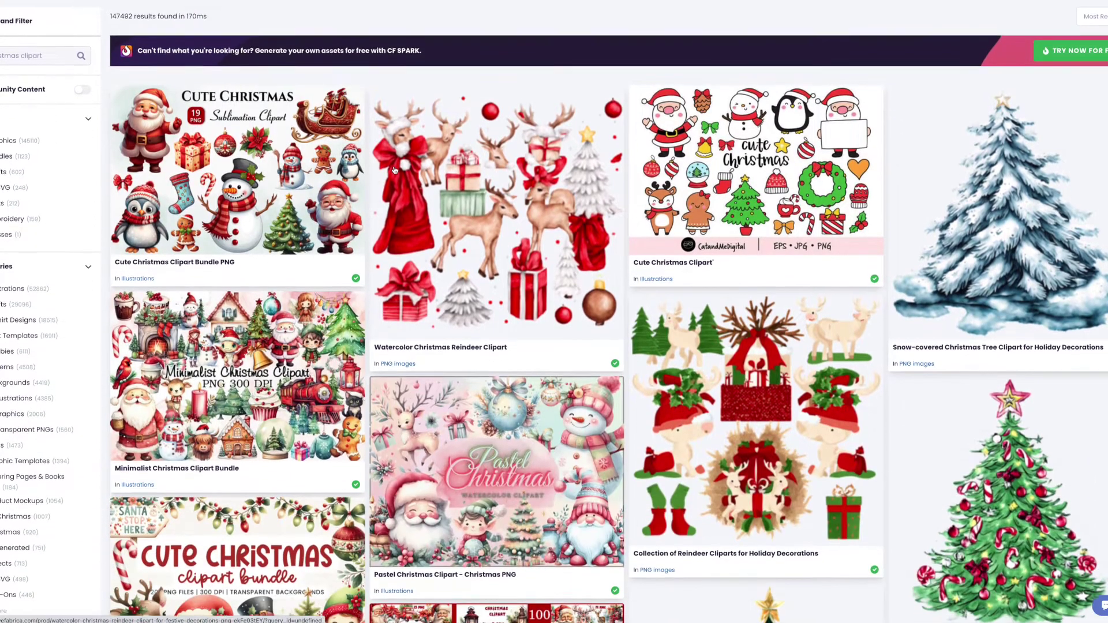
# Step: Open the Pastel Christmas Clipart listing from the results and look through its preview images
pyautogui.scroll(-5, 395, 170)
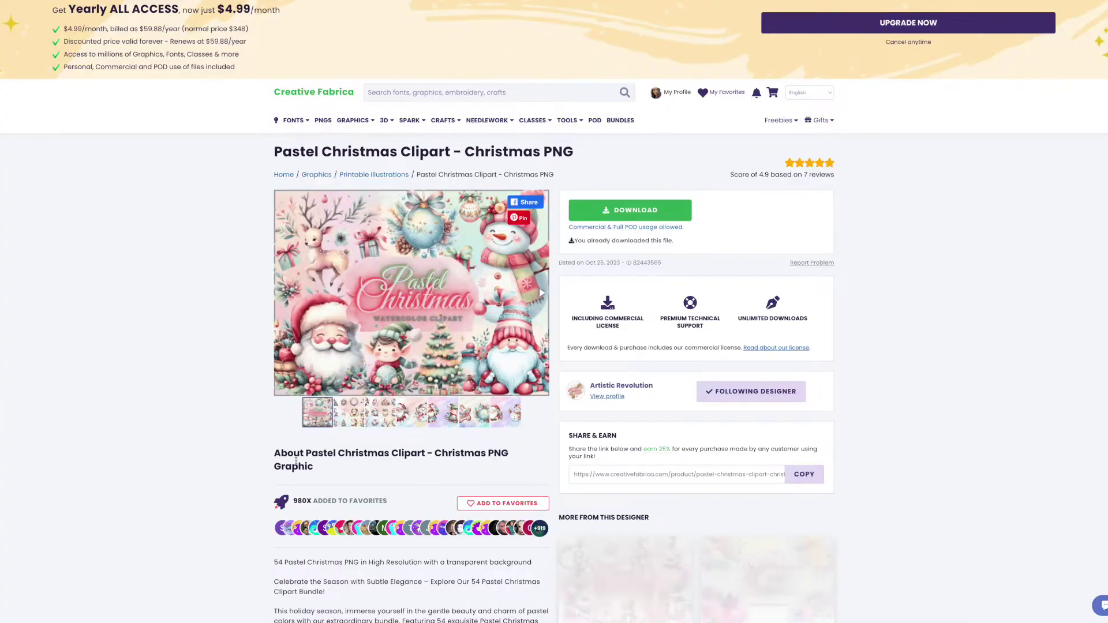
pyautogui.click(343, 413)
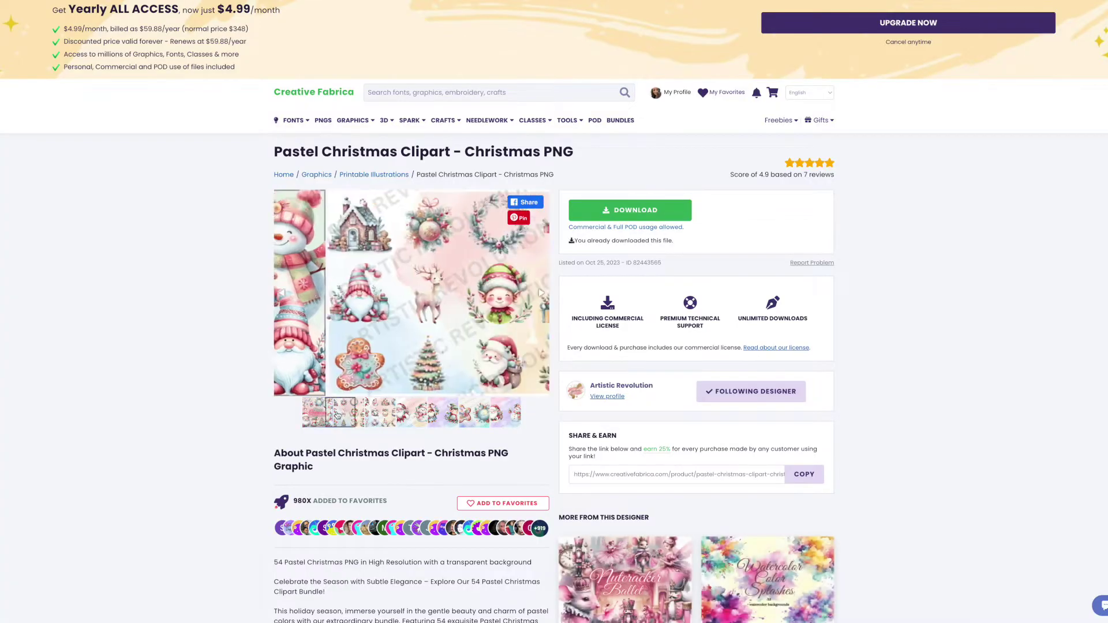
pyautogui.click(383, 412)
pyautogui.click(412, 415)
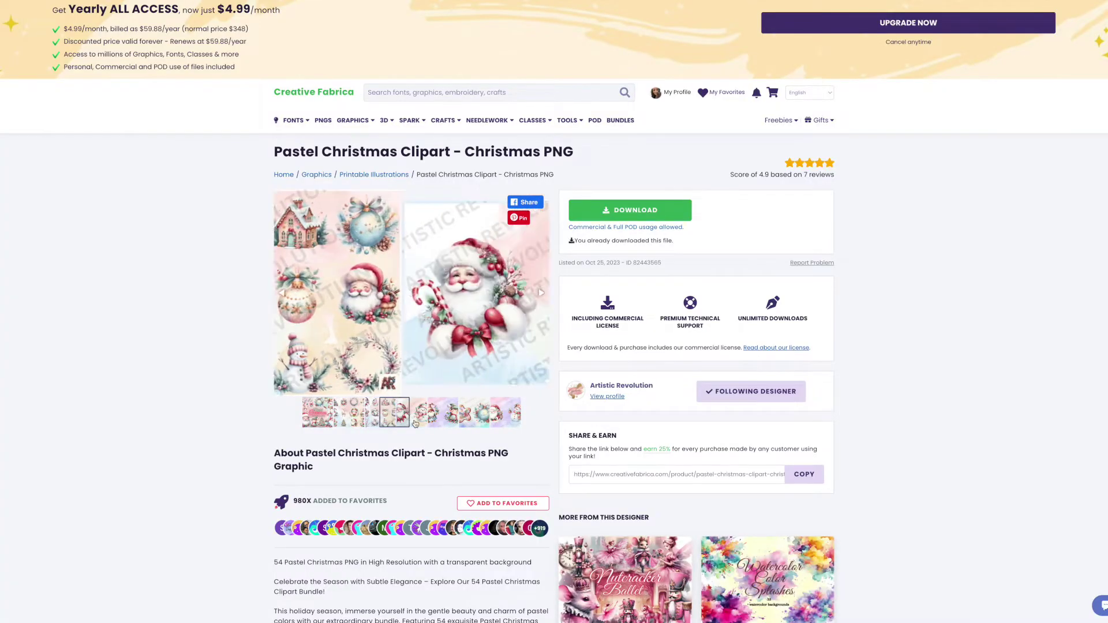
# Step: Search Creative Fabrica for "birthday boy clipart"
pyautogui.click(380, 97)
pyautogui.write('birthday boy cl')
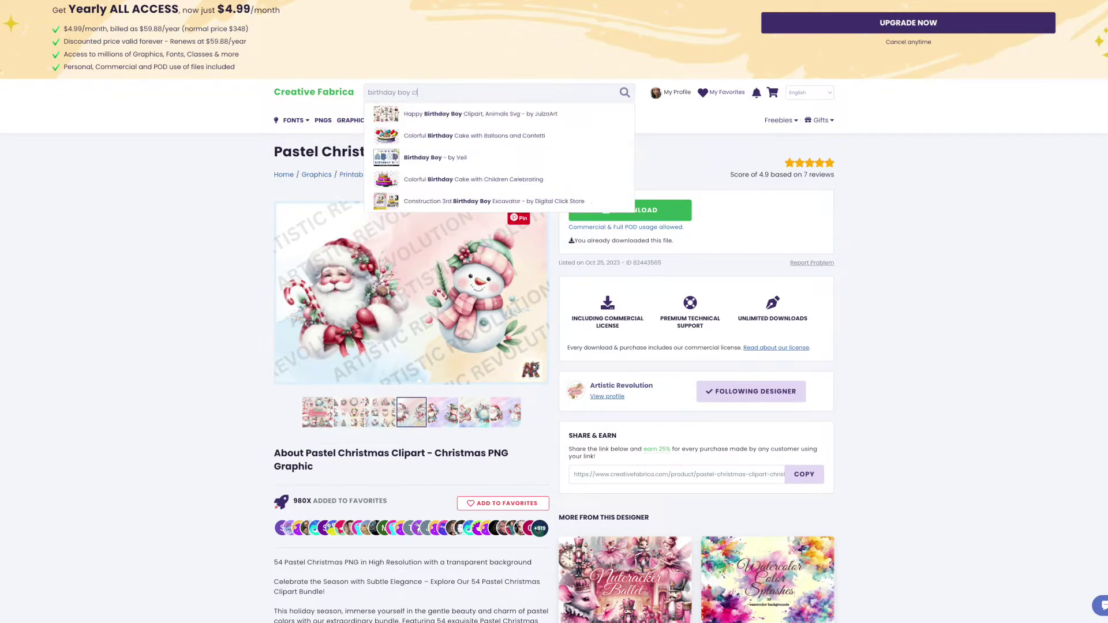
pyautogui.write('ipart')
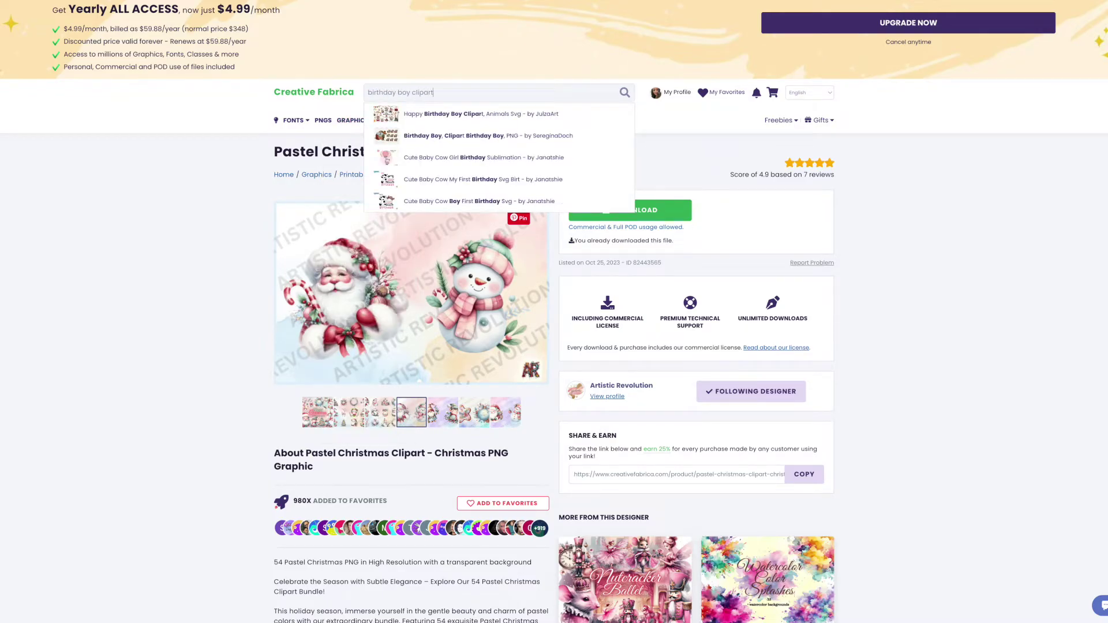
pyautogui.press('Return')
# Step: Open the Happy Birthday Boy Clipart, Animals Svg listing and examine its preview images and product details
pyautogui.click(300, 323)
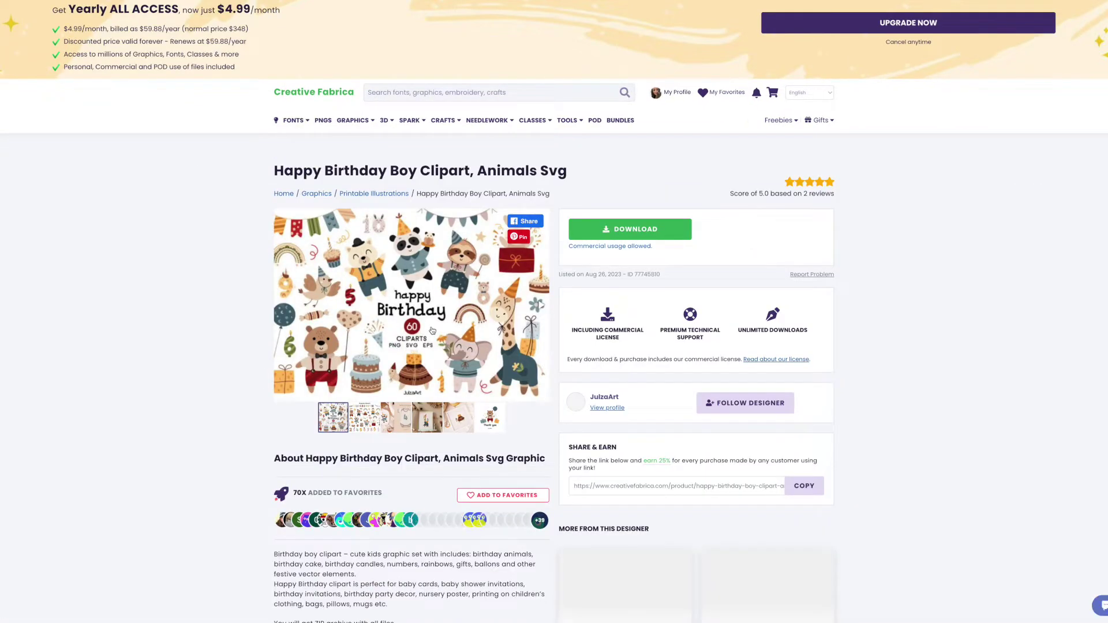
pyautogui.click(368, 425)
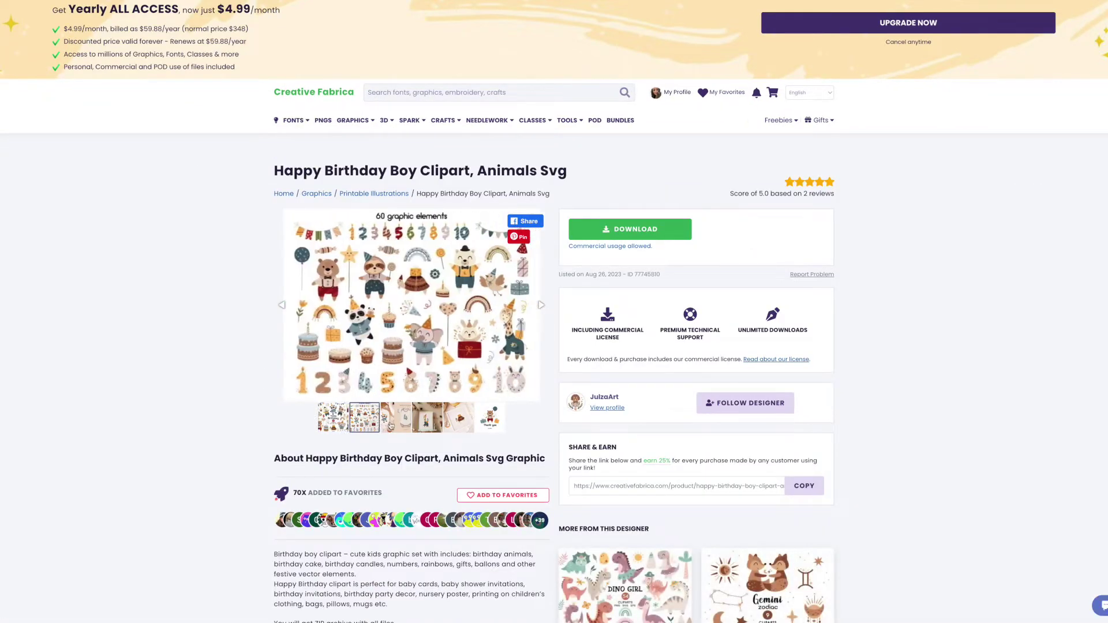
pyautogui.click(392, 427)
pyautogui.click(426, 421)
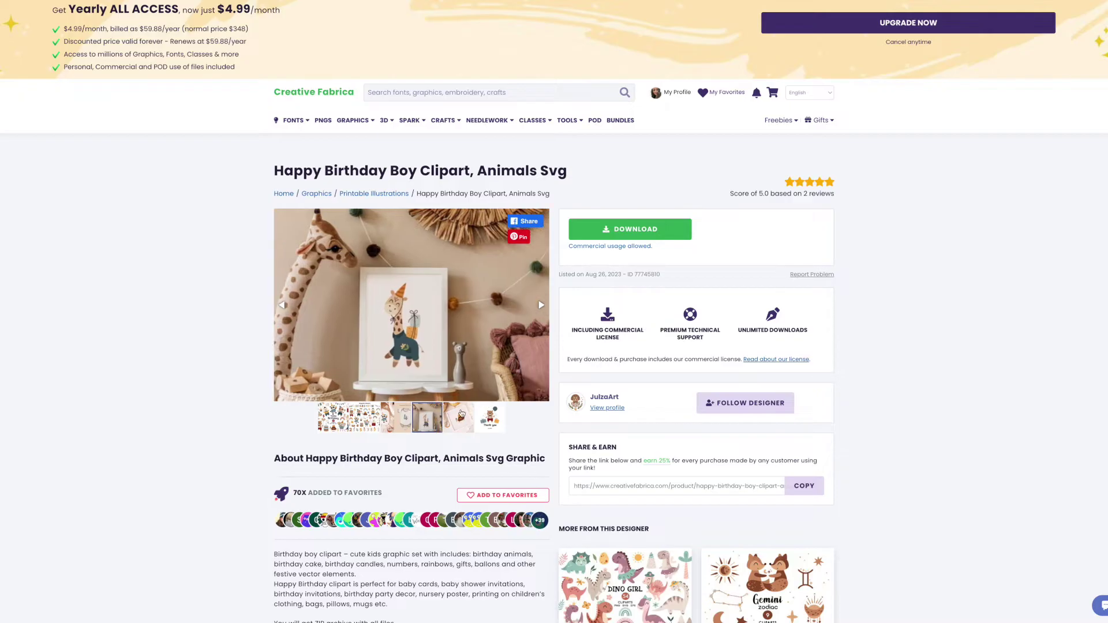
pyautogui.scroll(-3, 456, 416)
pyautogui.scroll(3, 462, 413)
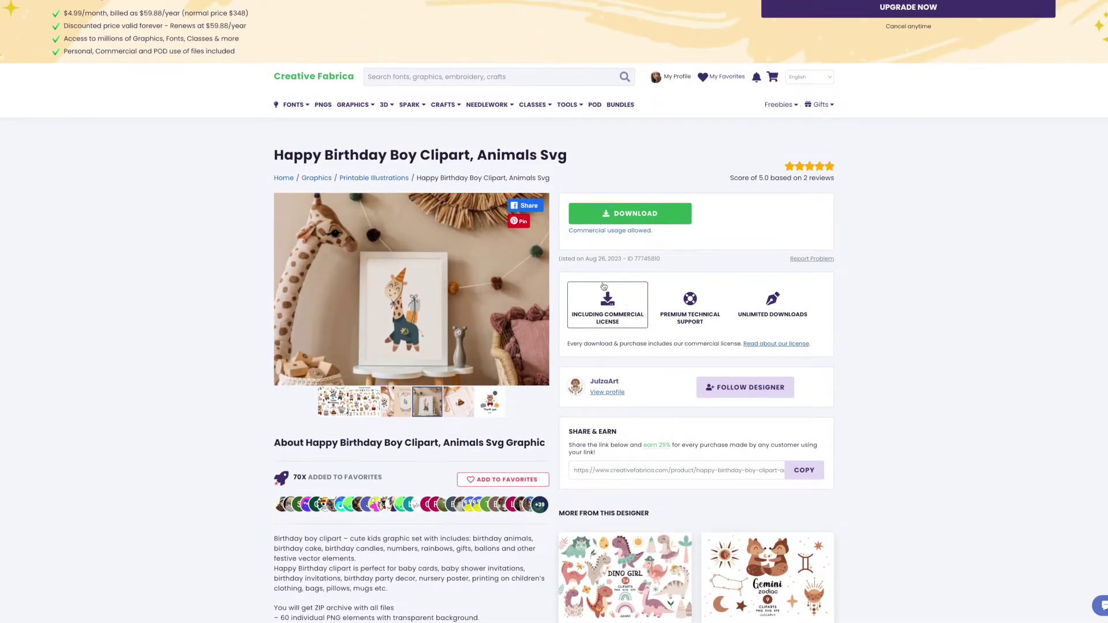
# Step: Browse the clipart designer's shop on Creative Fabrica and open the Pirates Animals Seamless Pattern Set listing
pyautogui.moveTo(664, 324)
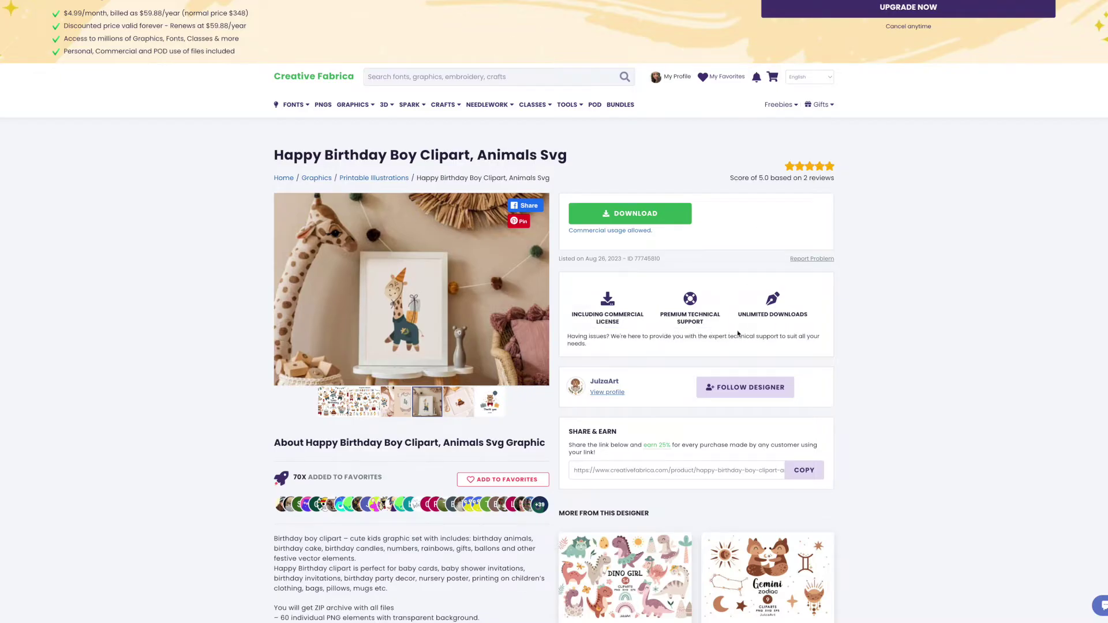
pyautogui.click(608, 392)
pyautogui.scroll(-2, 624, 370)
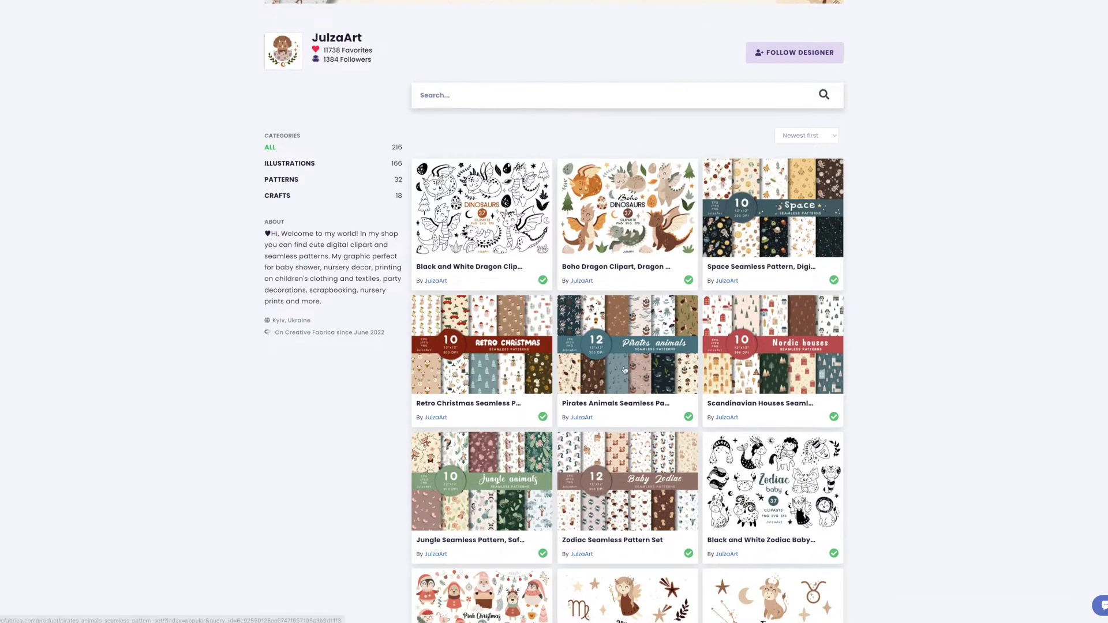
pyautogui.click(624, 370)
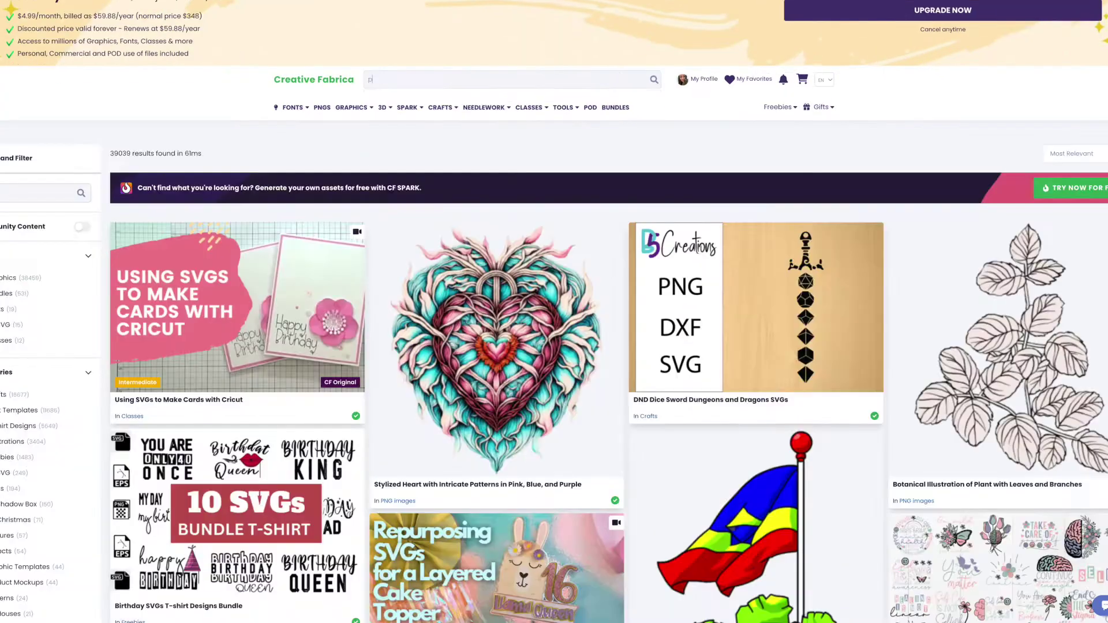
# Step: Search Creative Fabrica for "product mockups"
pyautogui.write('product mockups')
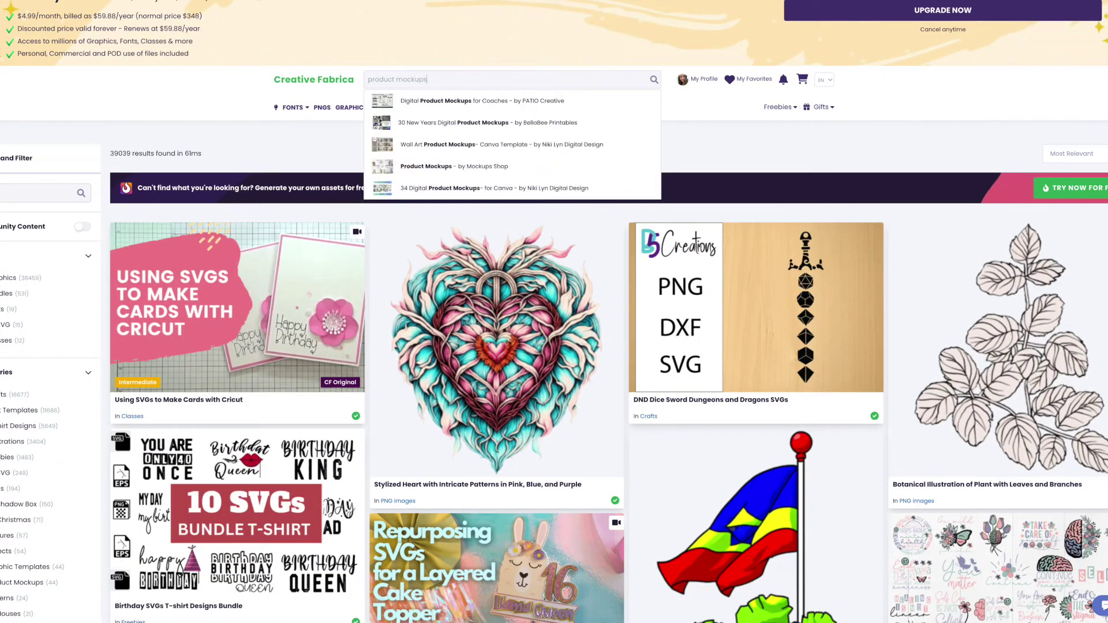
pyautogui.press('Return')
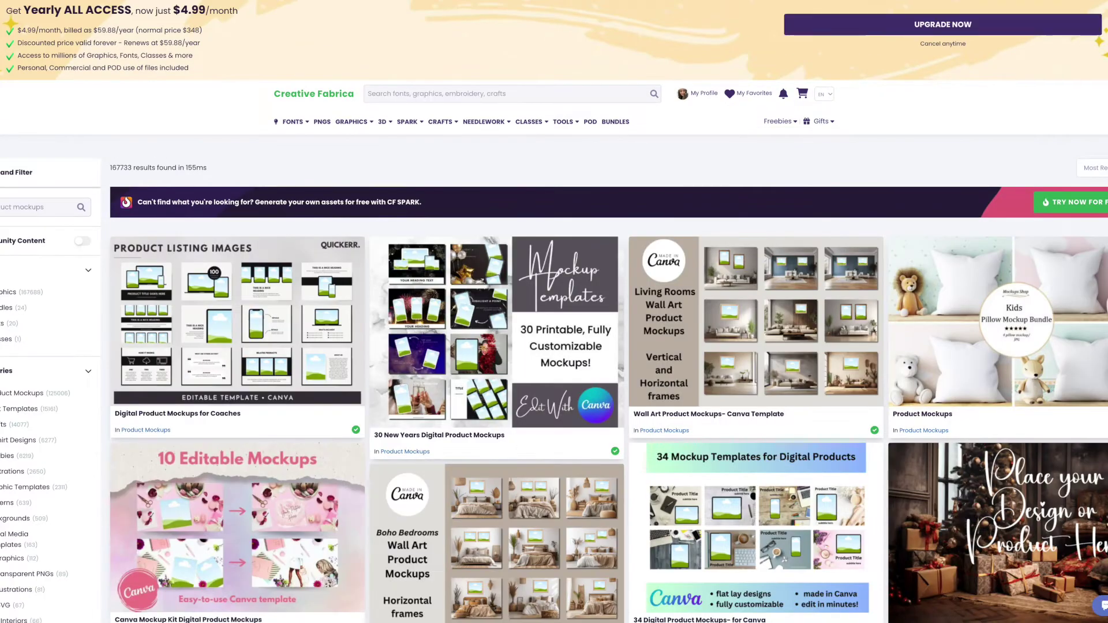
pyautogui.moveTo(410, 121)
pyautogui.scroll(-3, 299, 376)
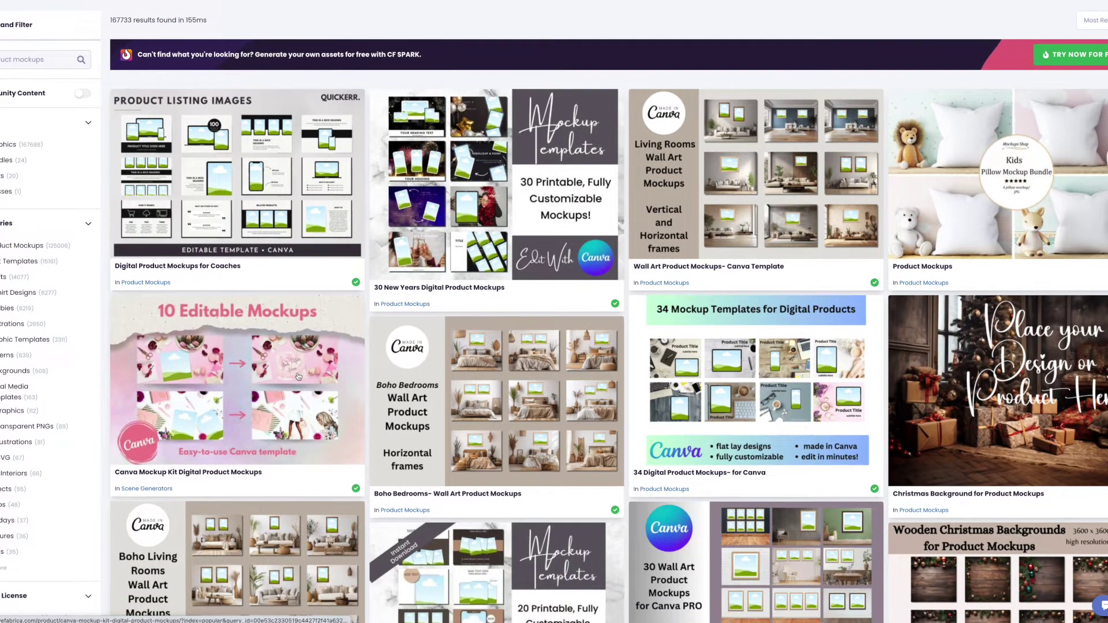
# Step: Open the Canva Mockup Kit Digital Product Mockups listing and look through its preview images
pyautogui.click(291, 399)
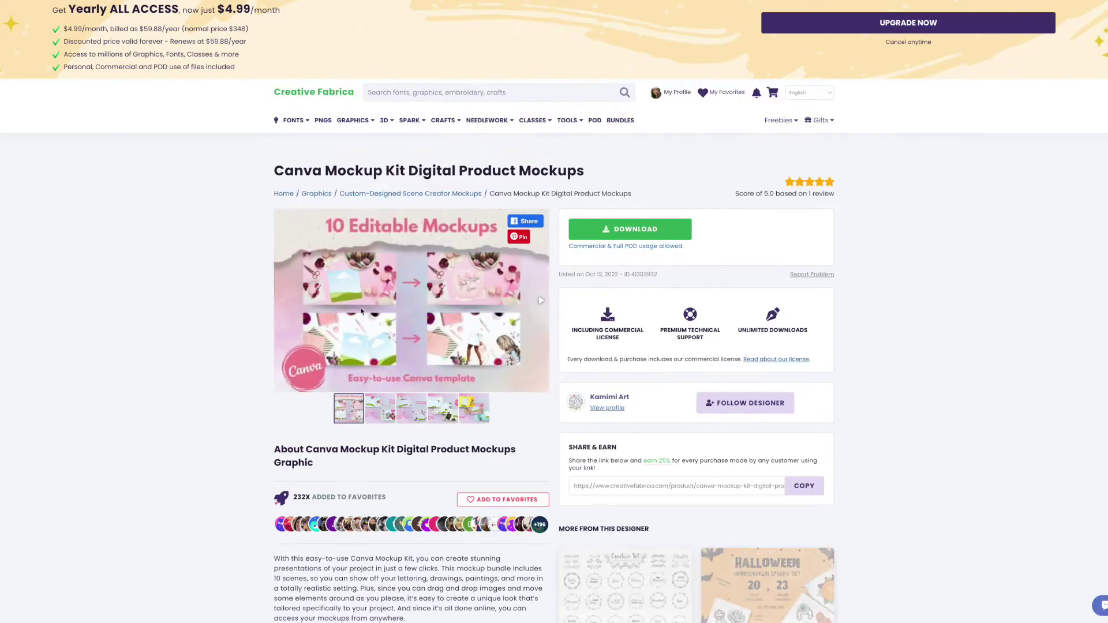
pyautogui.click(383, 416)
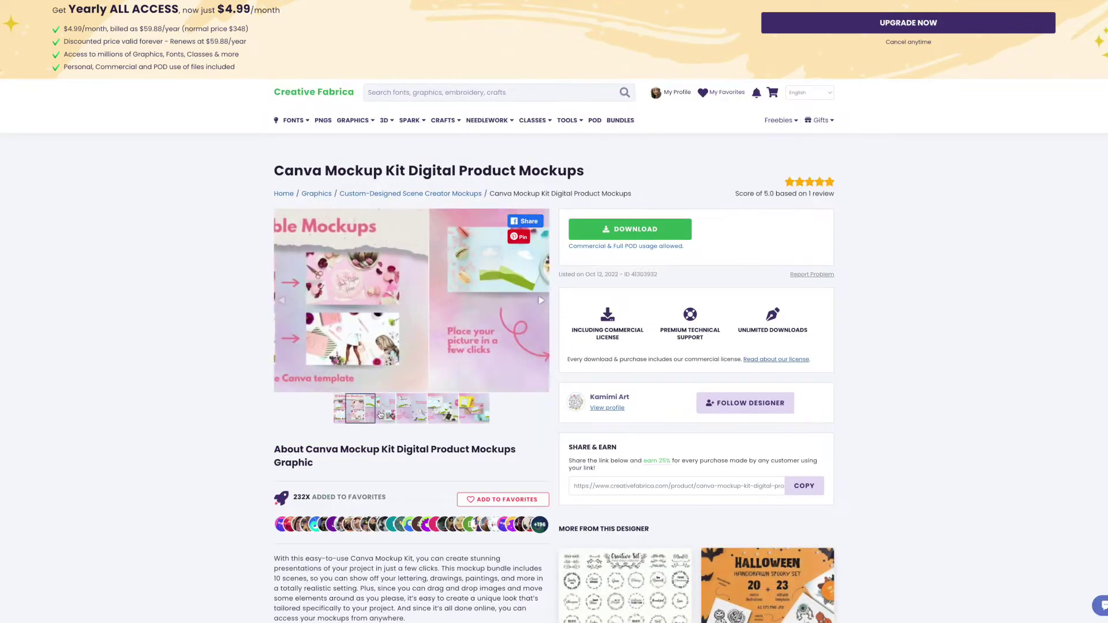
pyautogui.click(416, 413)
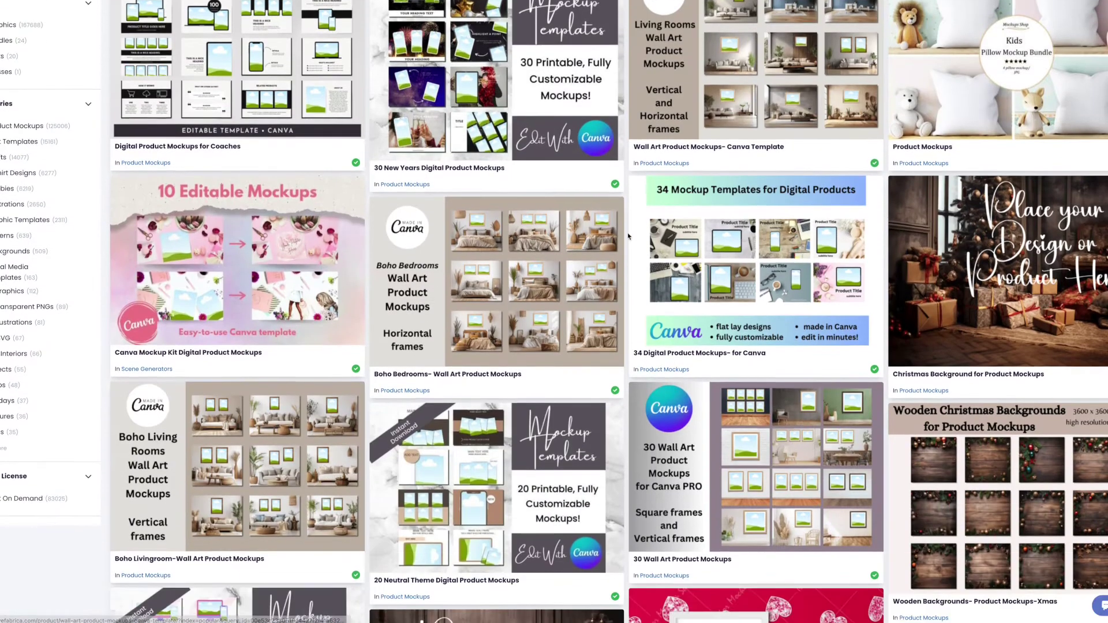
# Step: Browse further through the product mockup search results, covering the wall art templates and Christmas backgrounds
pyautogui.scroll(-1, 629, 236)
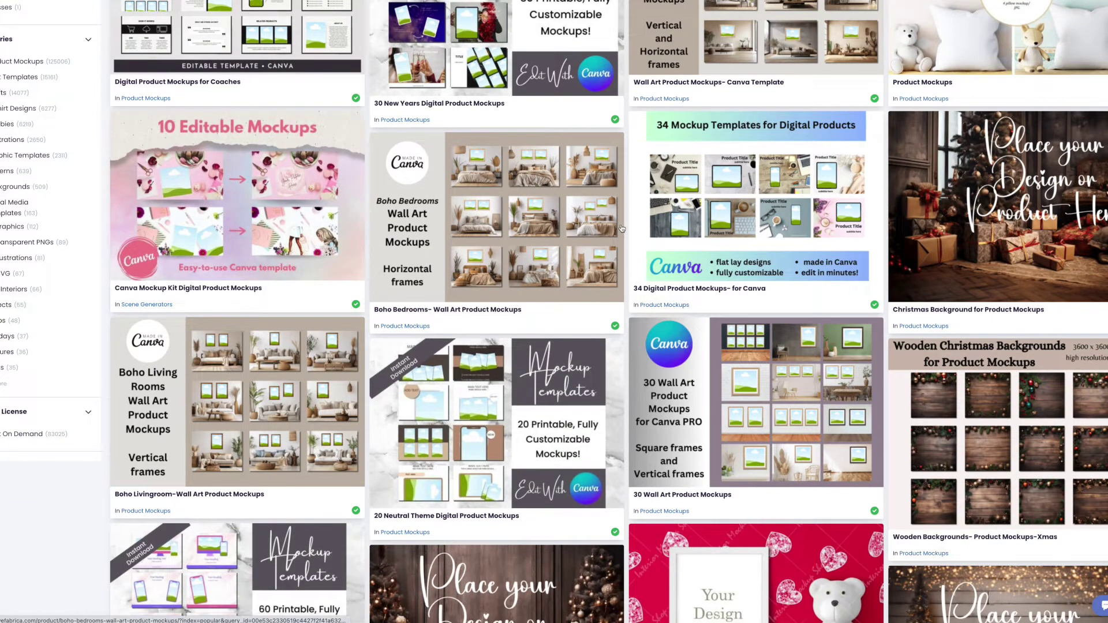
pyautogui.scroll(-6, 621, 229)
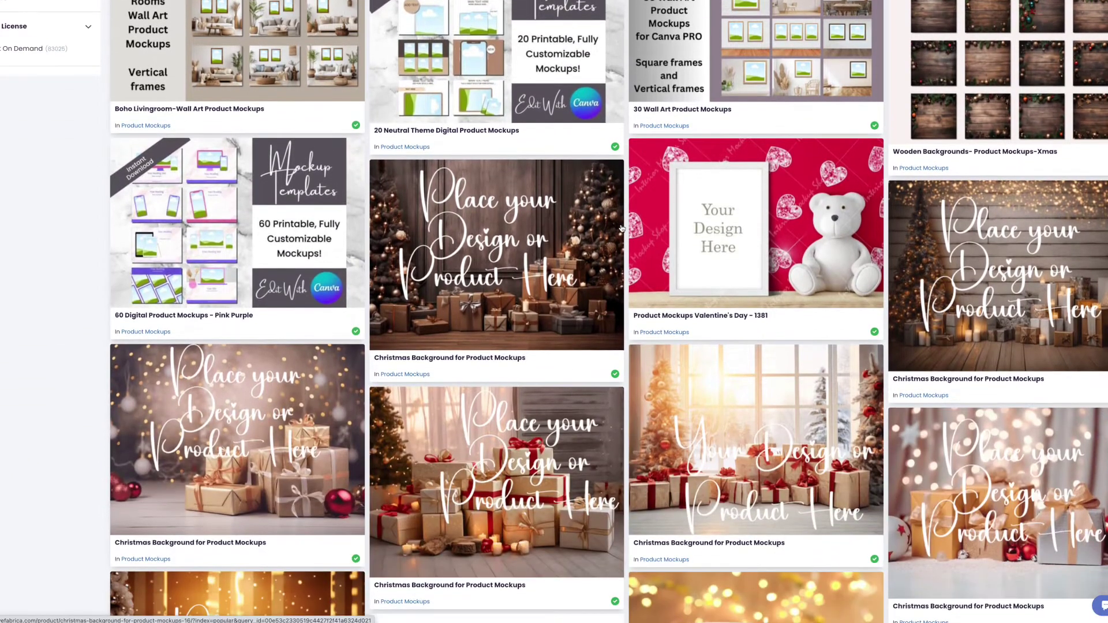
pyautogui.scroll(-3, 622, 229)
pyautogui.scroll(15, 622, 229)
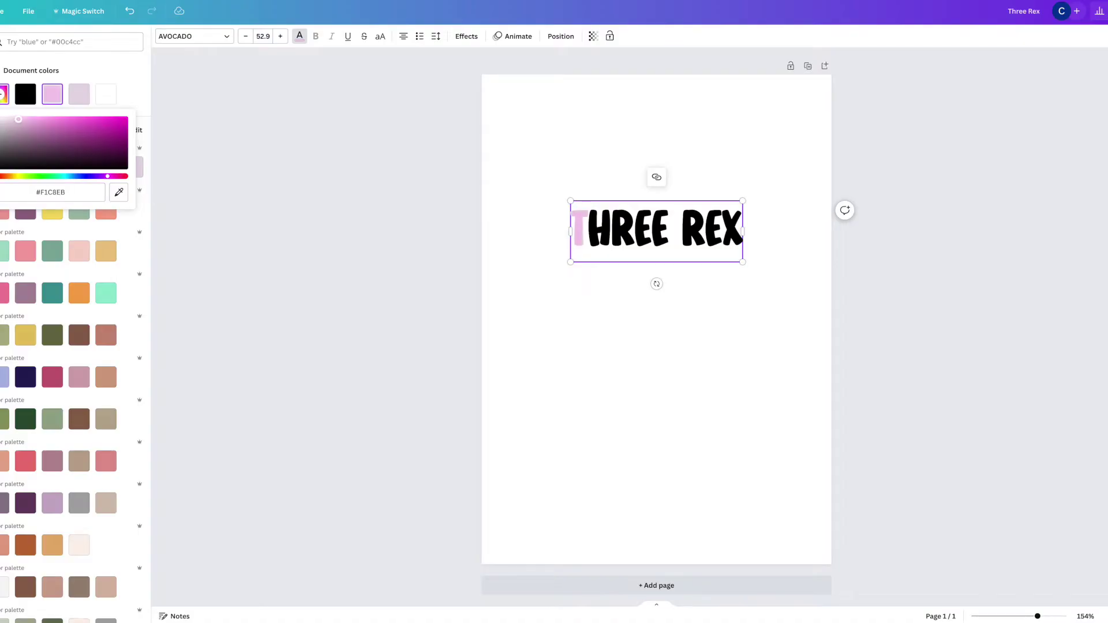
# Step: In the Canva invitation, select the H of the THREE REX heading and color it mint green
pyautogui.click(533, 335)
pyautogui.click(612, 233)
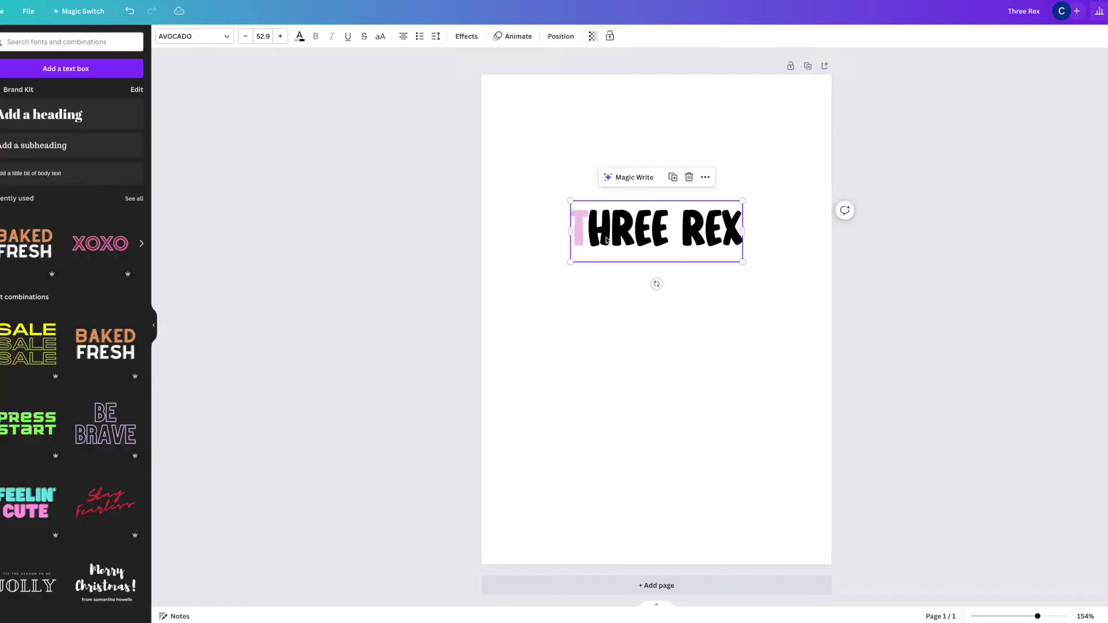
pyautogui.click(611, 233)
pyautogui.moveTo(612, 234); pyautogui.dragTo(590, 234)
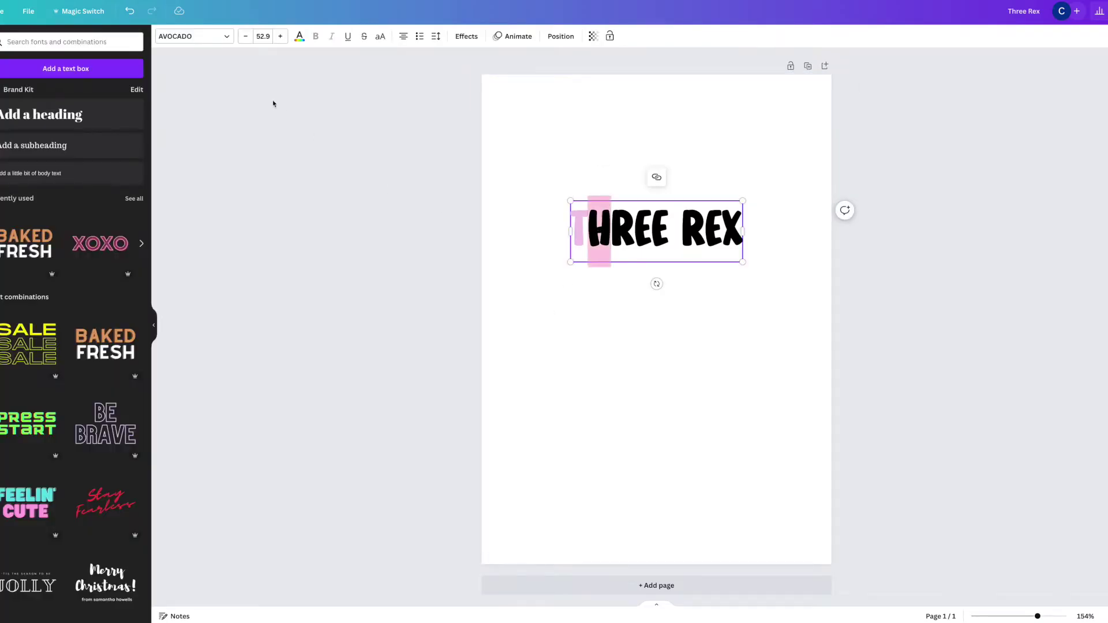
pyautogui.click(299, 36)
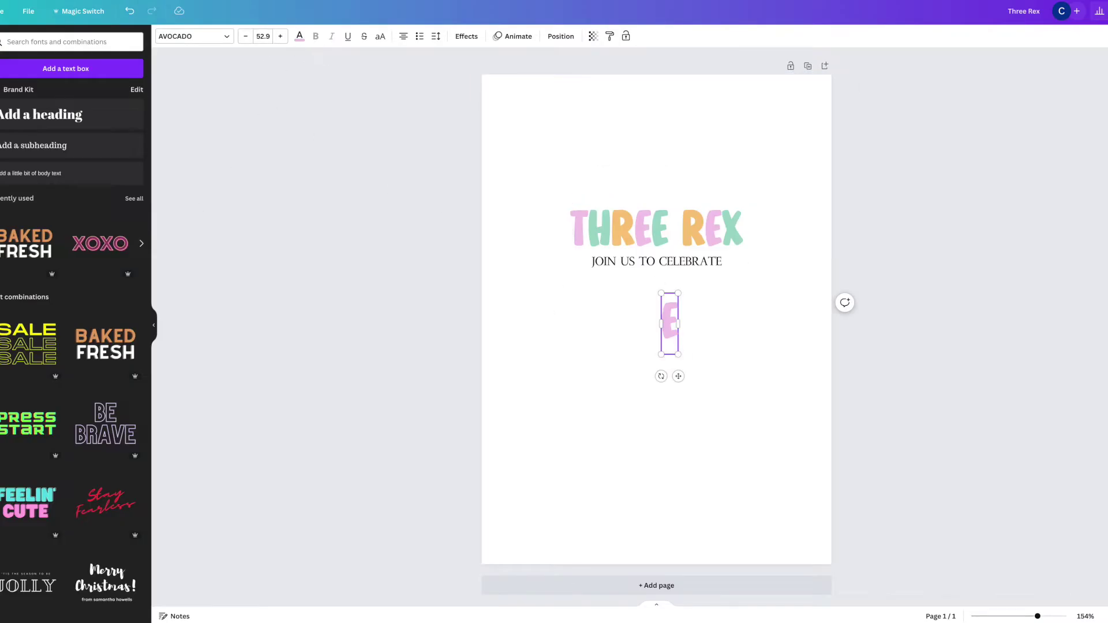
# Step: Add the child's name in pink heading lettering below JOIN US TO CELEBRATE, with "3RD BIRTHDAY" on a separate line beneath it
pyautogui.write("LY'S")
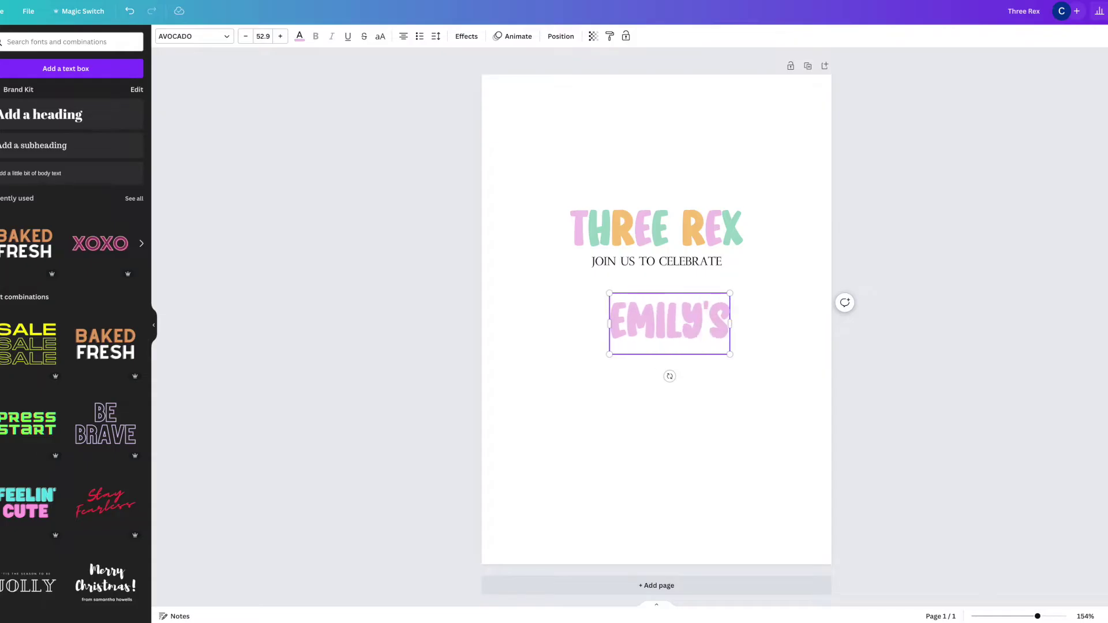
pyautogui.click(710, 356)
pyautogui.moveTo(701, 332); pyautogui.dragTo(681, 390)
pyautogui.click(674, 259)
pyautogui.doubleClick(682, 390)
pyautogui.write('3RD BIRTHDAY')
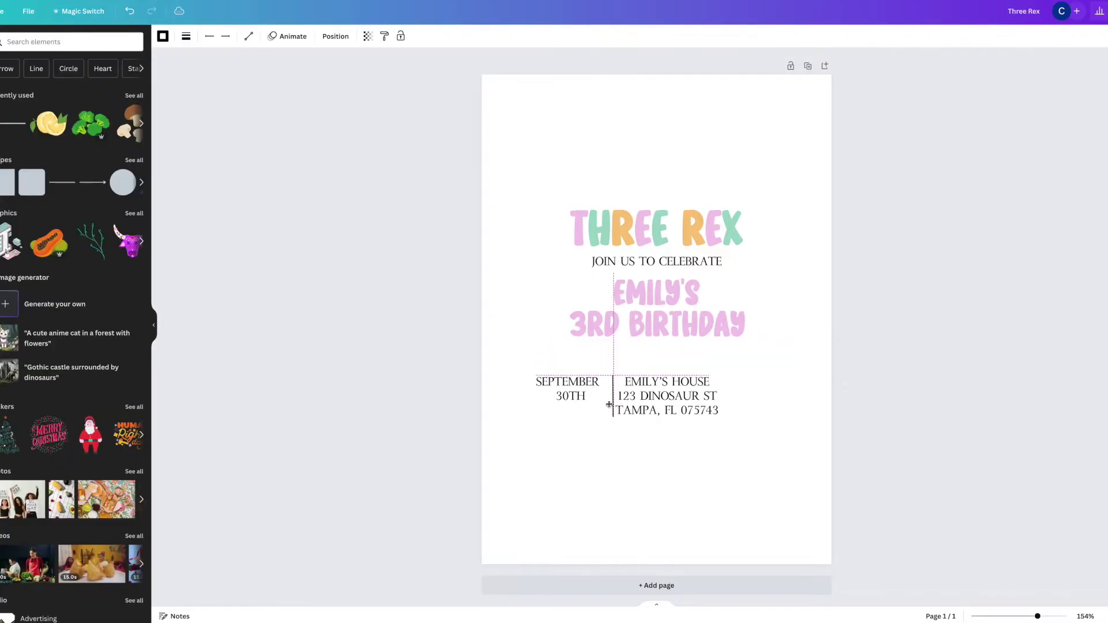
# Step: Position the vertical divider line in the gap between the date and the address block
pyautogui.click(610, 398)
pyautogui.scroll(5, 699, 504)
pyautogui.scroll(-3, 700, 504)
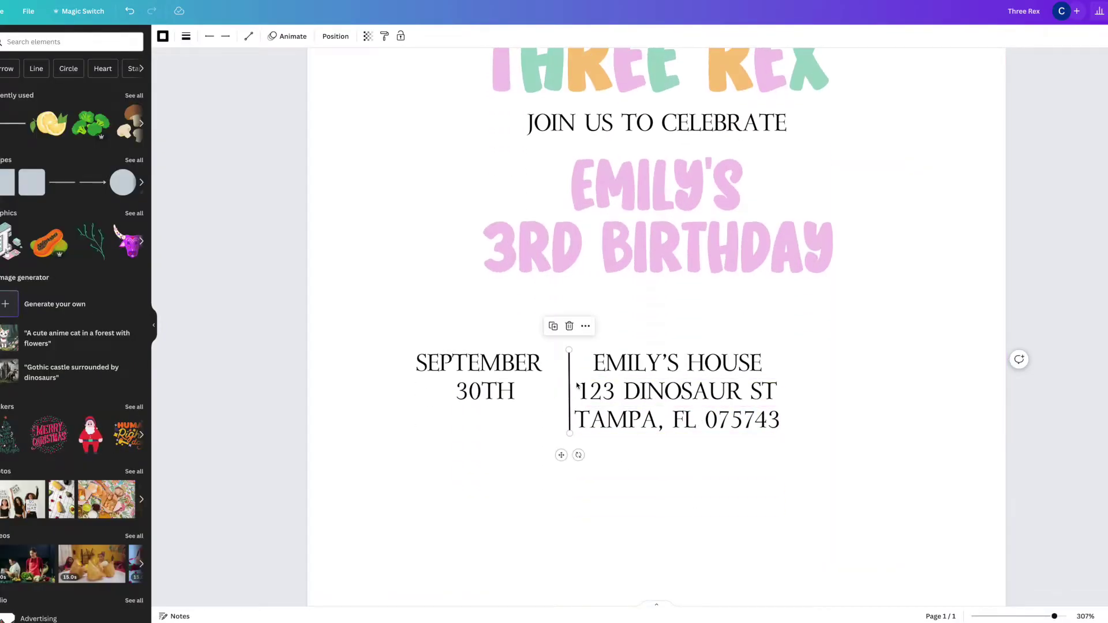
pyautogui.moveTo(569, 386); pyautogui.dragTo(563, 387)
pyautogui.click(885, 517)
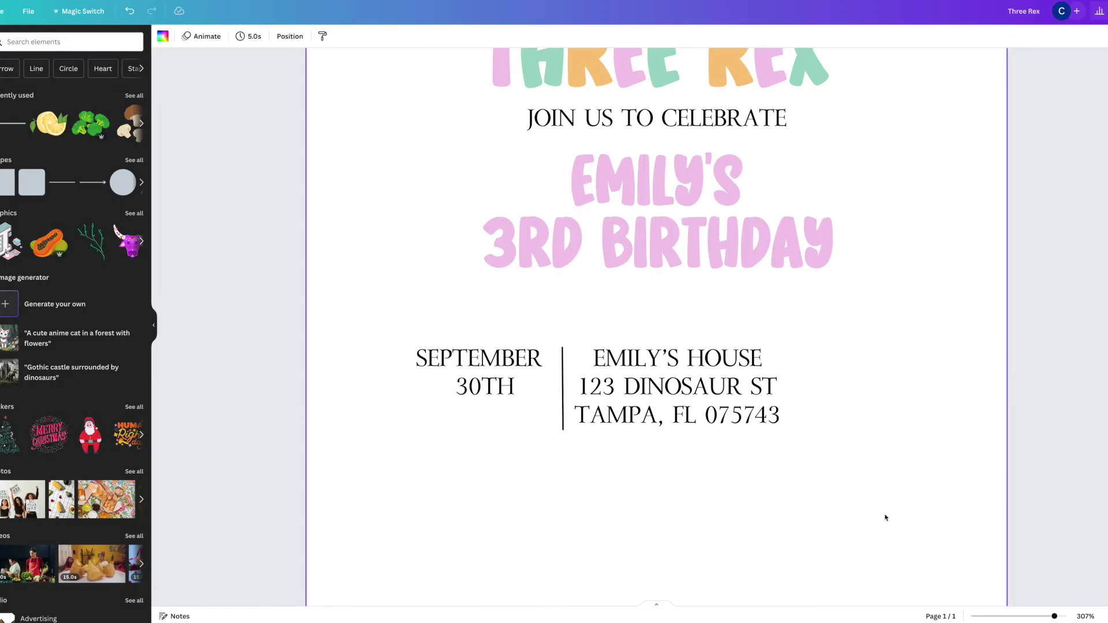
# Step: Select the three address lines and center-align them with one another
pyautogui.click(677, 418)
pyautogui.click(554, 35)
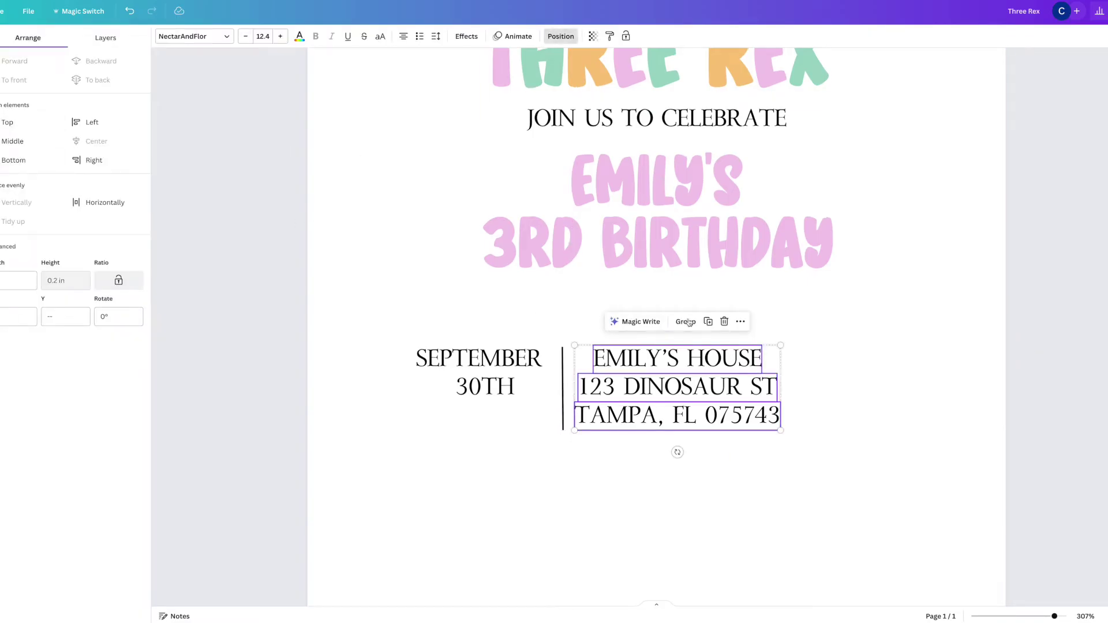
pyautogui.click(844, 361)
# Step: Place a copy of the vertical divider to the right of the address and lower the date to sit vertically centered beside it
pyautogui.click(563, 387)
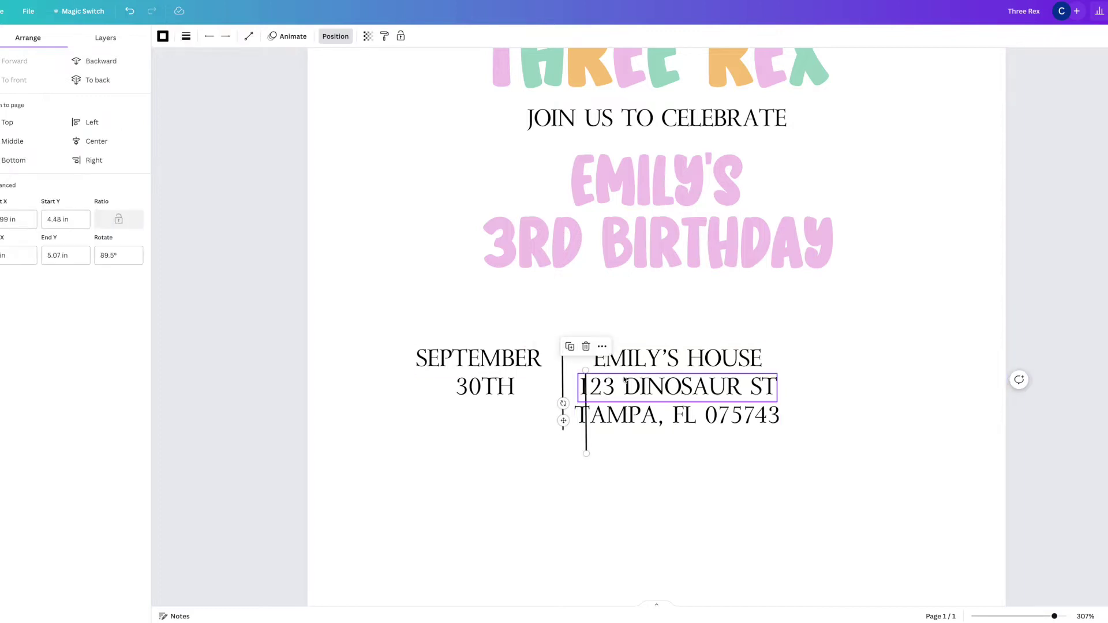
pyautogui.moveTo(564, 391); pyautogui.dragTo(802, 392)
pyautogui.moveTo(519, 369); pyautogui.dragTo(570, 402)
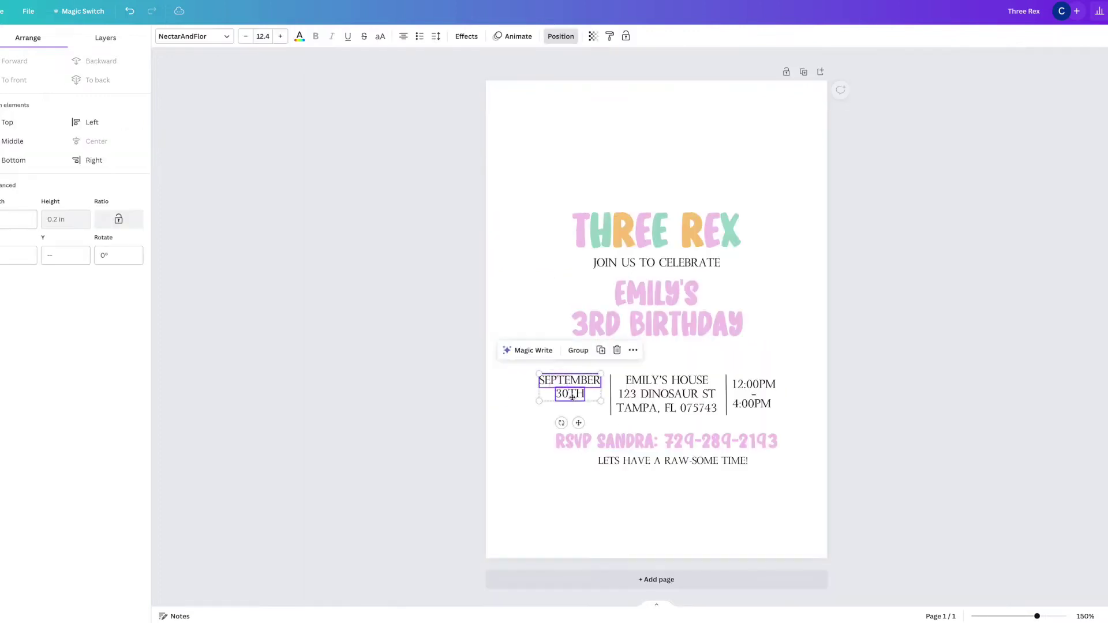
pyautogui.click(504, 390)
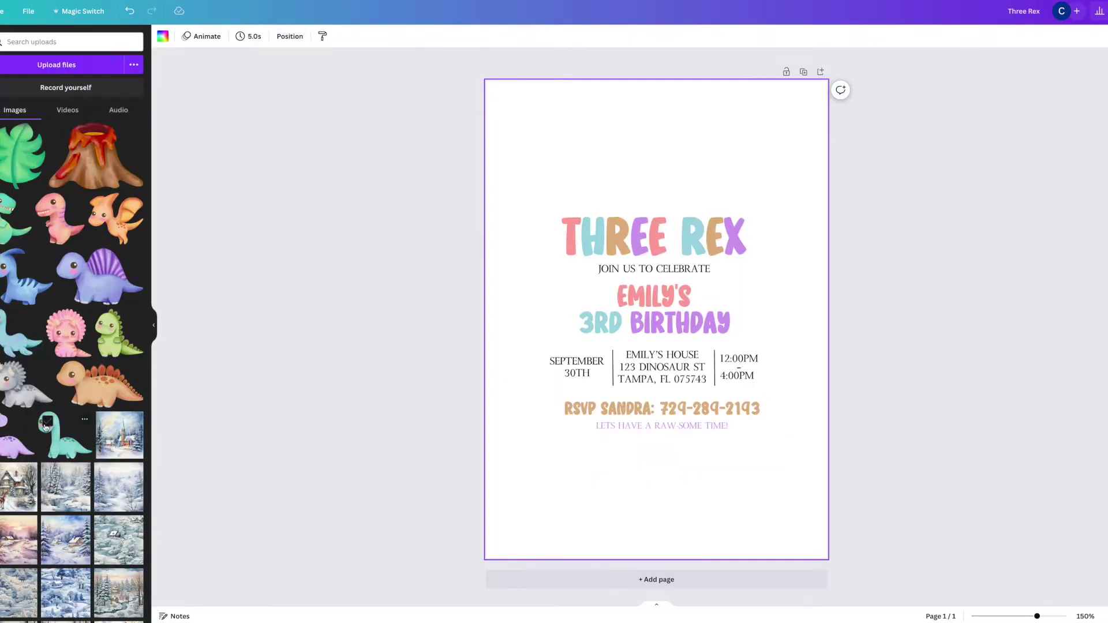
# Step: Add the uploaded teal long-necked dinosaur, scale it down, and place it at the page's right edge beside the birthday text
pyautogui.click(57, 440)
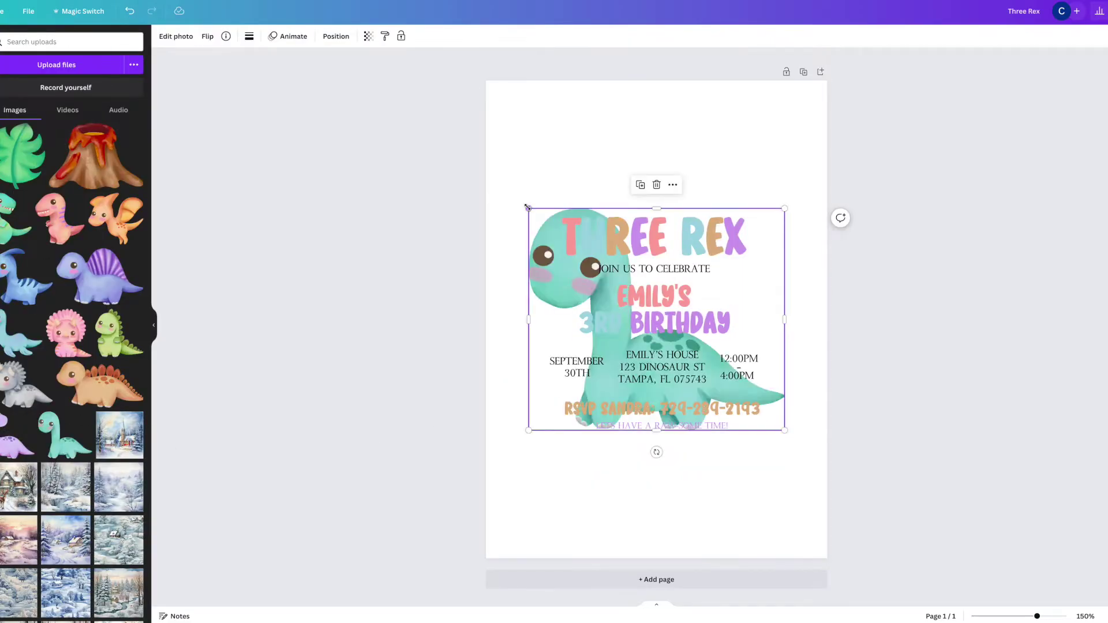
pyautogui.moveTo(527, 210); pyautogui.dragTo(713, 307)
pyautogui.moveTo(731, 391); pyautogui.dragTo(772, 305)
pyautogui.moveTo(771, 305); pyautogui.dragTo(772, 304)
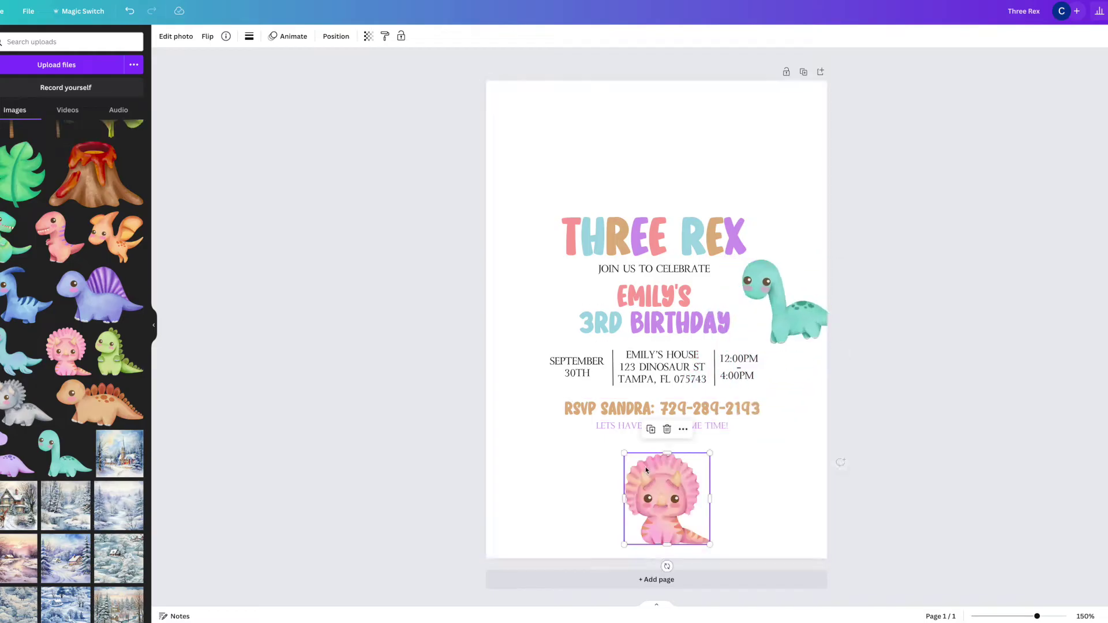
# Step: Position the purple long-necked dinosaur to the left of the THREE REX heading and scale it down slightly
pyautogui.click(610, 478)
pyautogui.moveTo(580, 241); pyautogui.dragTo(547, 254)
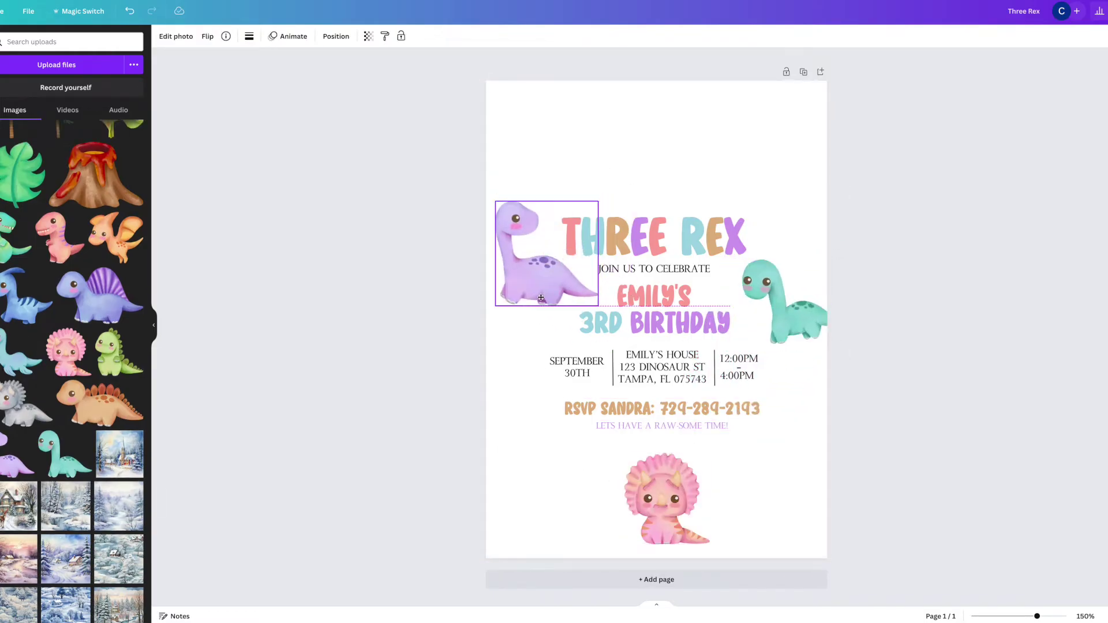
pyautogui.moveTo(597, 307); pyautogui.dragTo(589, 298)
pyautogui.click(319, 289)
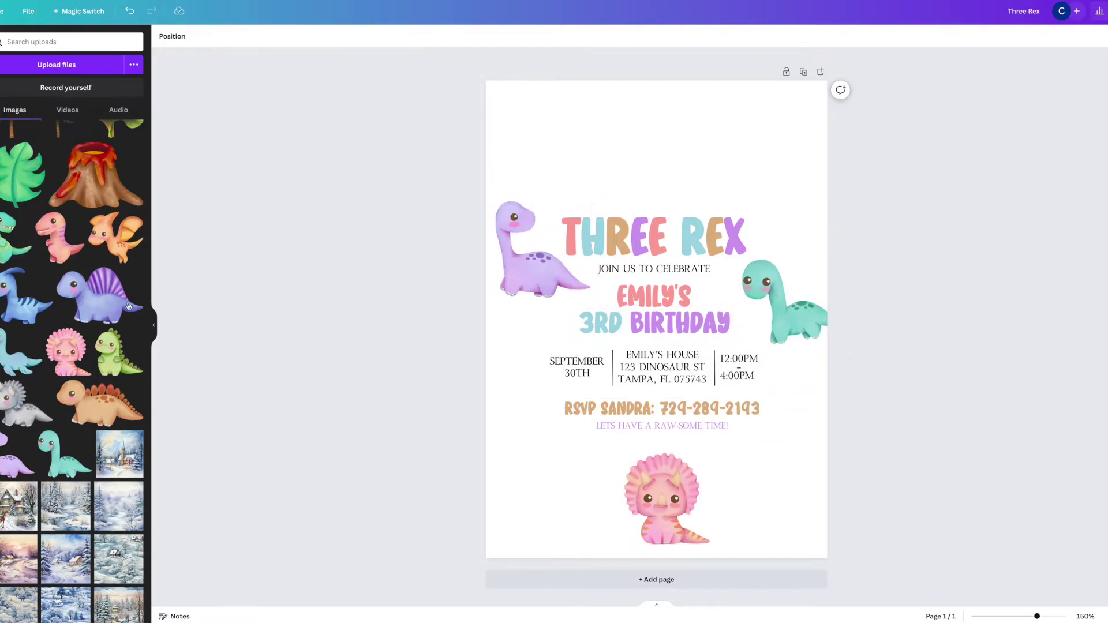
# Step: Try placing the blue dinosaur with the purple sail in the page's bottom-right corner, tilted slightly clockwise
pyautogui.moveTo(100, 294); pyautogui.dragTo(786, 517)
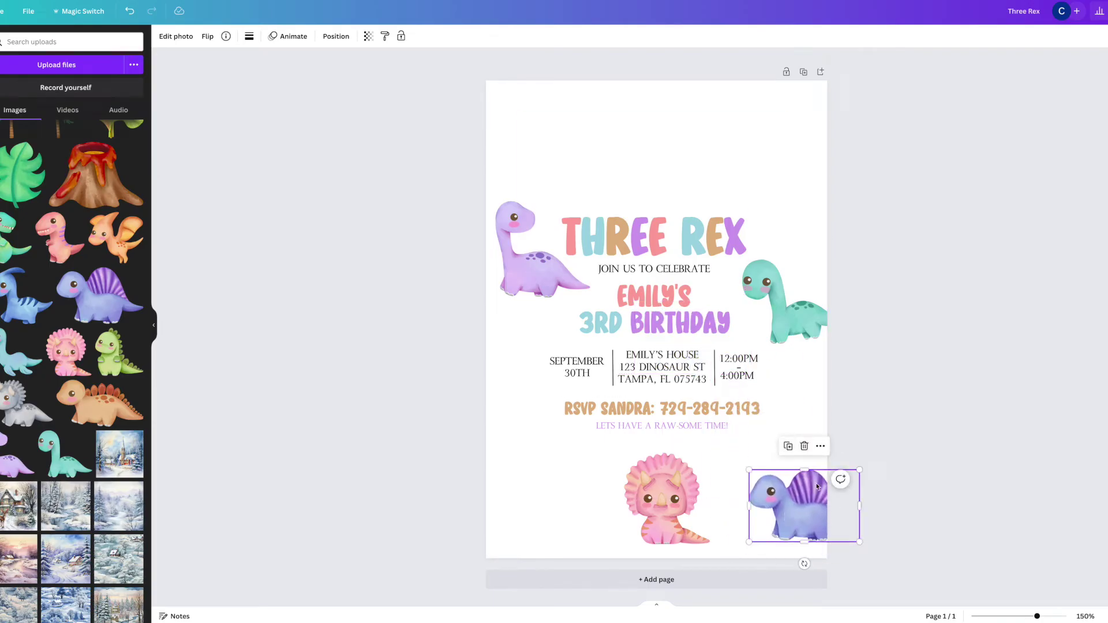
pyautogui.moveTo(804, 564); pyautogui.dragTo(793, 576)
pyautogui.click(854, 554)
pyautogui.moveTo(791, 516); pyautogui.dragTo(776, 516)
pyautogui.click(953, 513)
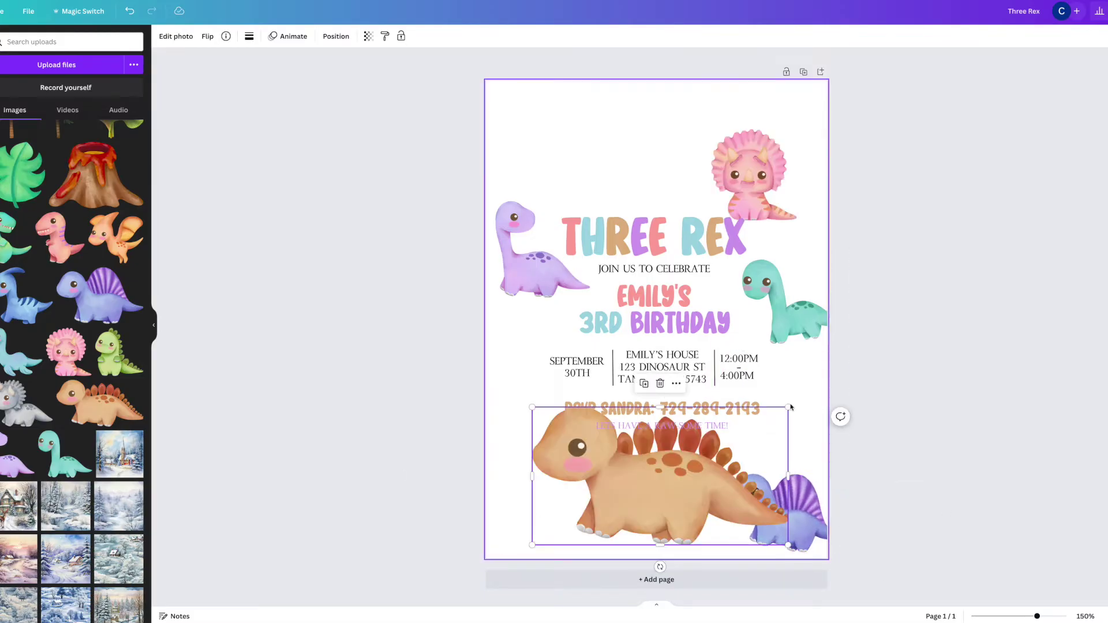
# Step: Scale down the orange stegosaurus and center it near the page bottom, deleting the blue sail-backed dinosaur beside it
pyautogui.moveTo(791, 408); pyautogui.dragTo(663, 475)
pyautogui.click(776, 511)
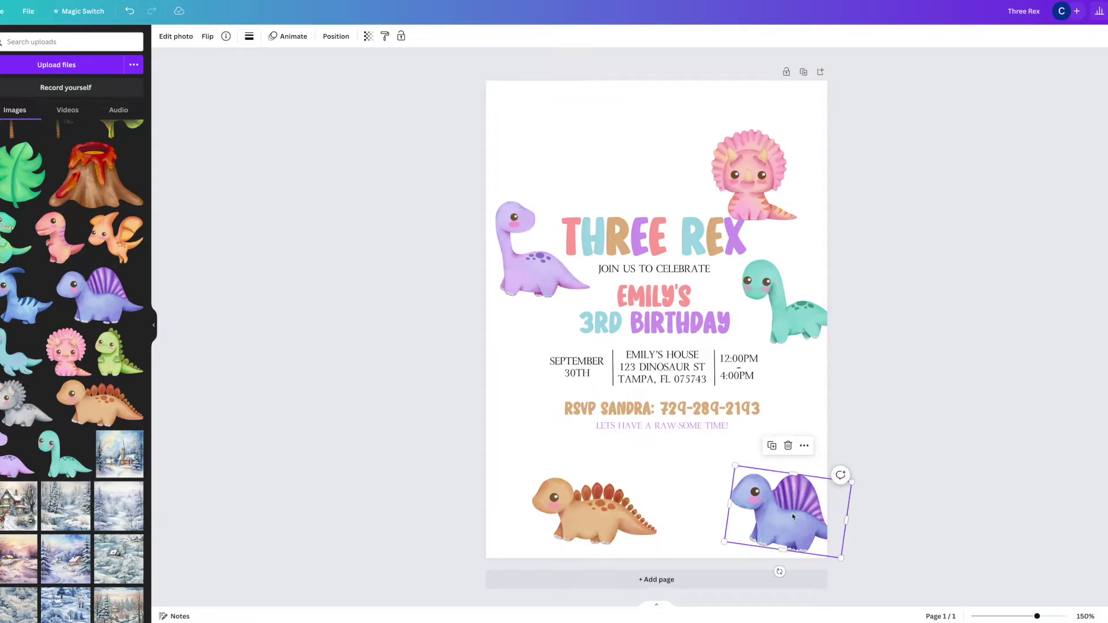
pyautogui.press('Delete')
pyautogui.click(612, 516)
pyautogui.moveTo(612, 517); pyautogui.dragTo(671, 516)
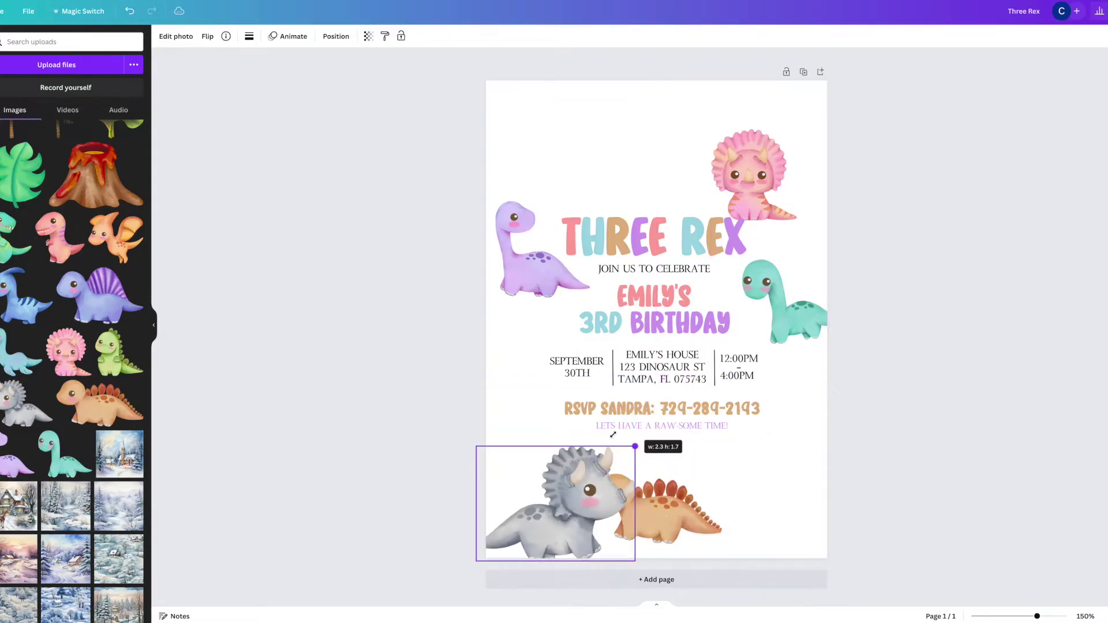
# Step: Place the gray triceratops bottom-left and the green dinosaur, about 1.4 in wide, bottom-right on the page, spacing the stegosaurus evenly between them
pyautogui.moveTo(635, 446); pyautogui.dragTo(531, 505)
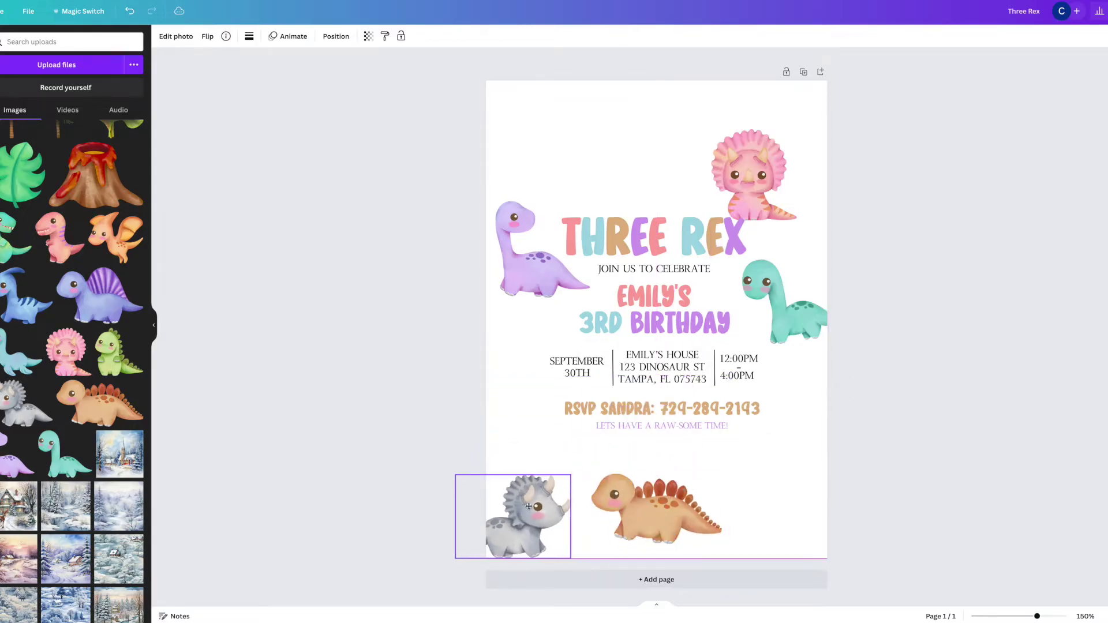
pyautogui.click(430, 420)
pyautogui.moveTo(118, 352); pyautogui.dragTo(823, 462)
pyautogui.moveTo(736, 437); pyautogui.dragTo(765, 465)
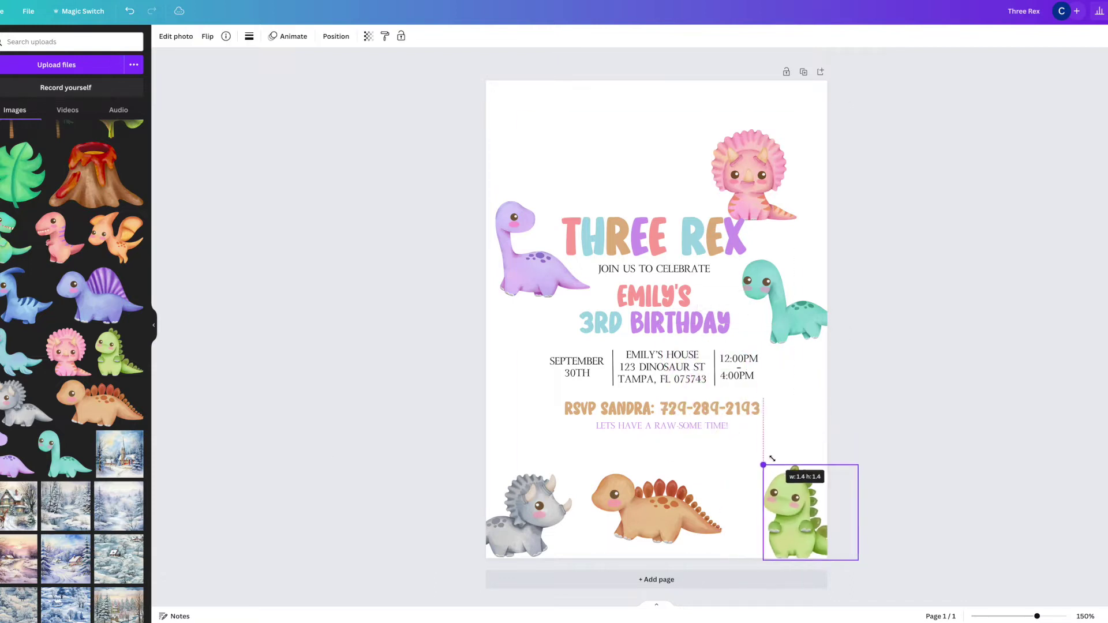
pyautogui.moveTo(808, 511)
pyautogui.mouseDown()
pyautogui.moveTo(783, 498)
pyautogui.moveTo(796, 506)
pyautogui.mouseUp()
pyautogui.click(893, 450)
pyautogui.moveTo(658, 508); pyautogui.dragTo(669, 510)
pyautogui.click(429, 400)
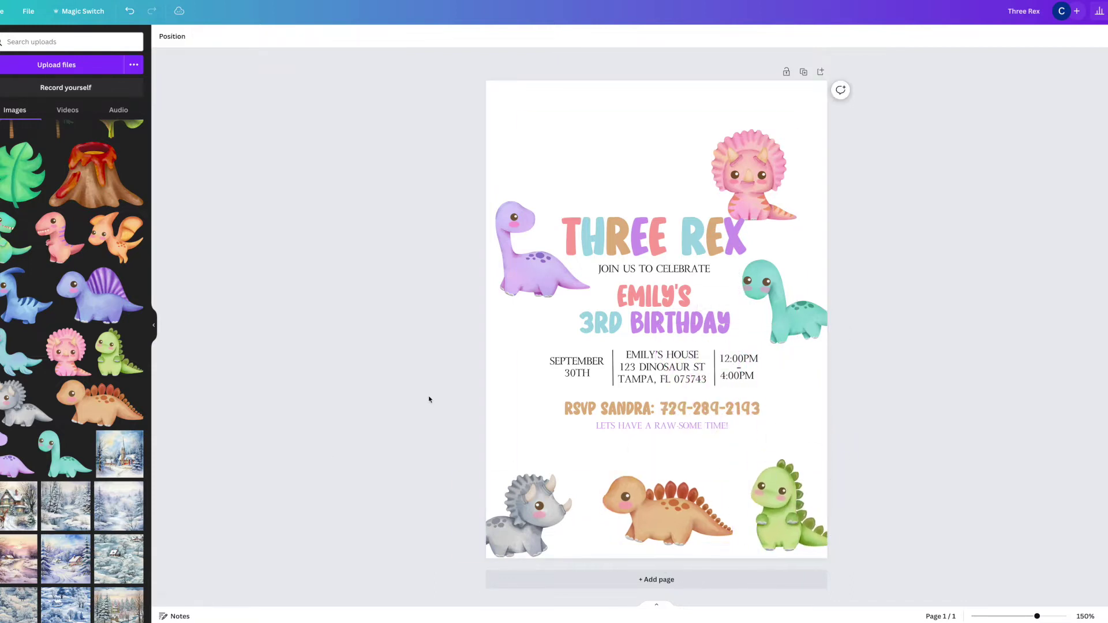
# Step: Place the orange flying dinosaur near the page's top-left, above the heading, and open its animation options
pyautogui.moveTo(115, 236); pyautogui.dragTo(564, 130)
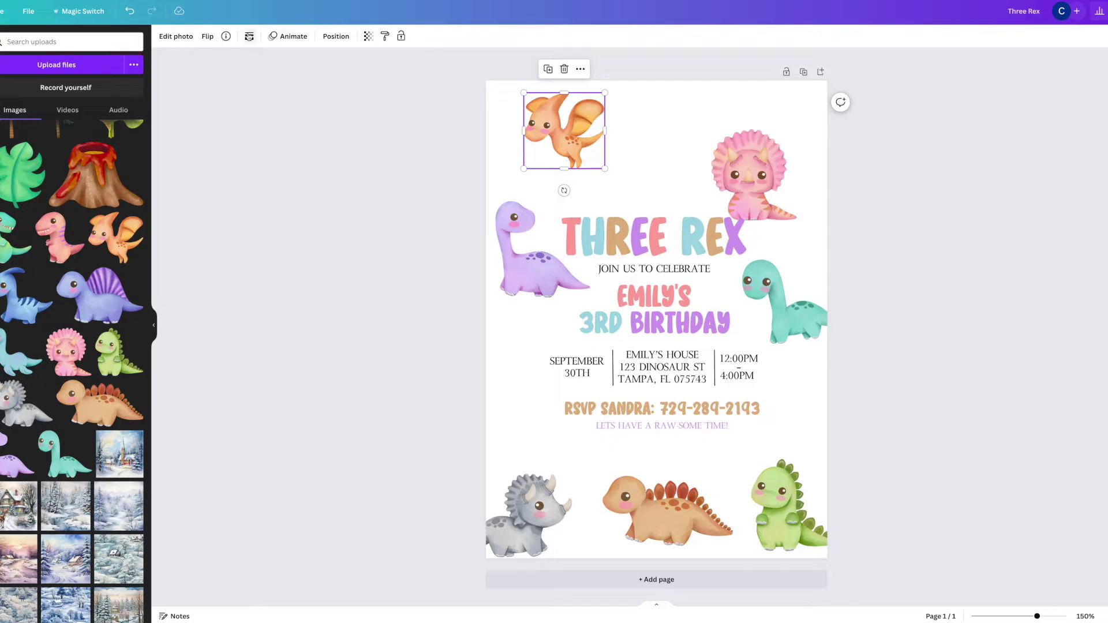
pyautogui.click(335, 36)
pyautogui.click(288, 38)
pyautogui.click(208, 40)
pyautogui.click(502, 119)
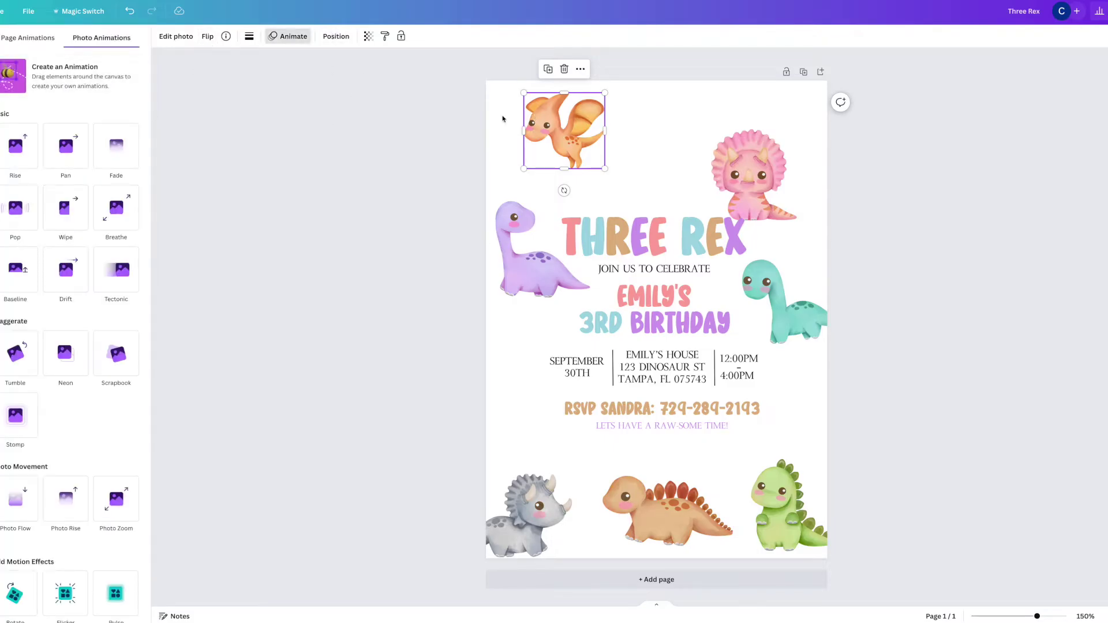
# Step: Flip the orange flying dinosaur horizontally and tilt it near the page's top-left corner
pyautogui.click(208, 36)
pyautogui.click(241, 62)
pyautogui.click(564, 130)
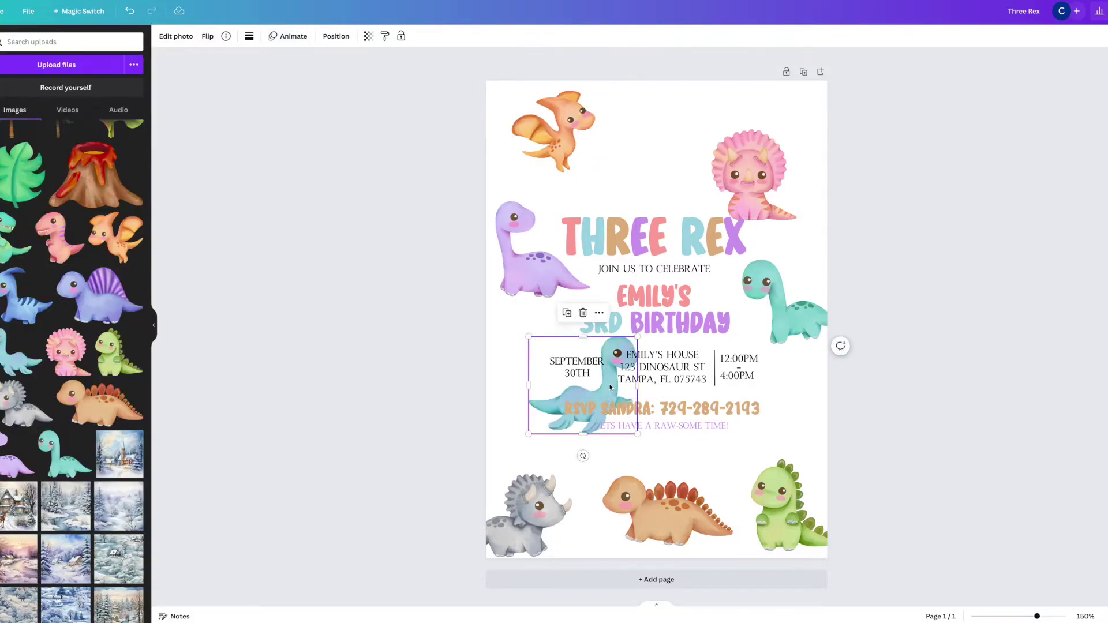
# Step: Try placing the light-blue long-necked dinosaur at the page's left edge, beside the date
pyautogui.moveTo(612, 388); pyautogui.dragTo(508, 394)
pyautogui.moveTo(479, 462); pyautogui.dragTo(464, 460)
pyautogui.moveTo(509, 399)
pyautogui.mouseDown()
pyautogui.moveTo(515, 415)
pyautogui.moveTo(508, 407)
pyautogui.mouseUp()
# Step: Place the green T. rex above the heading and shrink the sun into the page's top-right corner, above the pink triceratops
pyautogui.moveTo(12, 236); pyautogui.dragTo(697, 160)
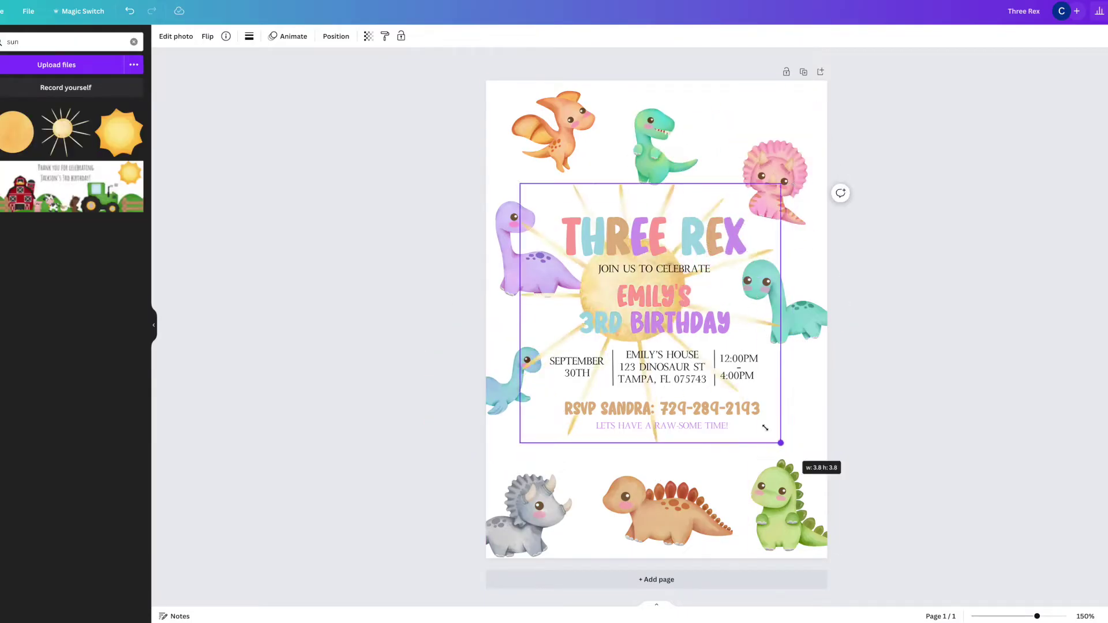
pyautogui.moveTo(765, 428); pyautogui.dragTo(596, 259)
pyautogui.moveTo(558, 220); pyautogui.dragTo(727, 126)
pyautogui.moveTo(789, 182)
pyautogui.mouseDown()
pyautogui.moveTo(797, 198)
pyautogui.moveTo(790, 187)
pyautogui.mouseUp()
pyautogui.moveTo(728, 122); pyautogui.dragTo(774, 118)
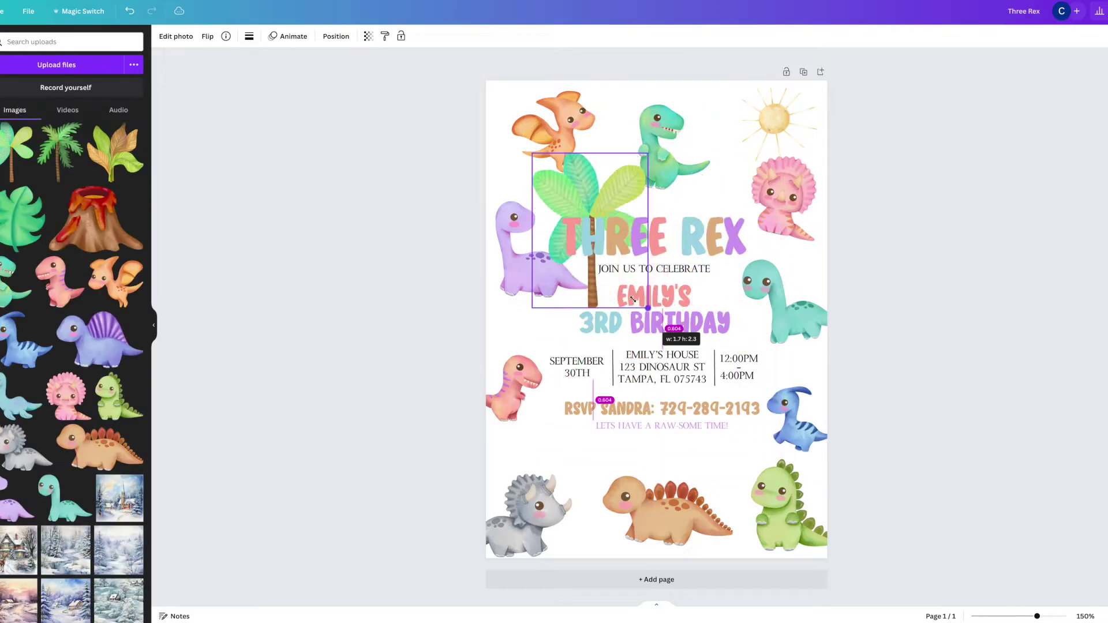
# Step: Place small palm trees and leaves in the gaps above the heading and above the bottom row of dinosaurs
pyautogui.moveTo(617, 291); pyautogui.dragTo(584, 459)
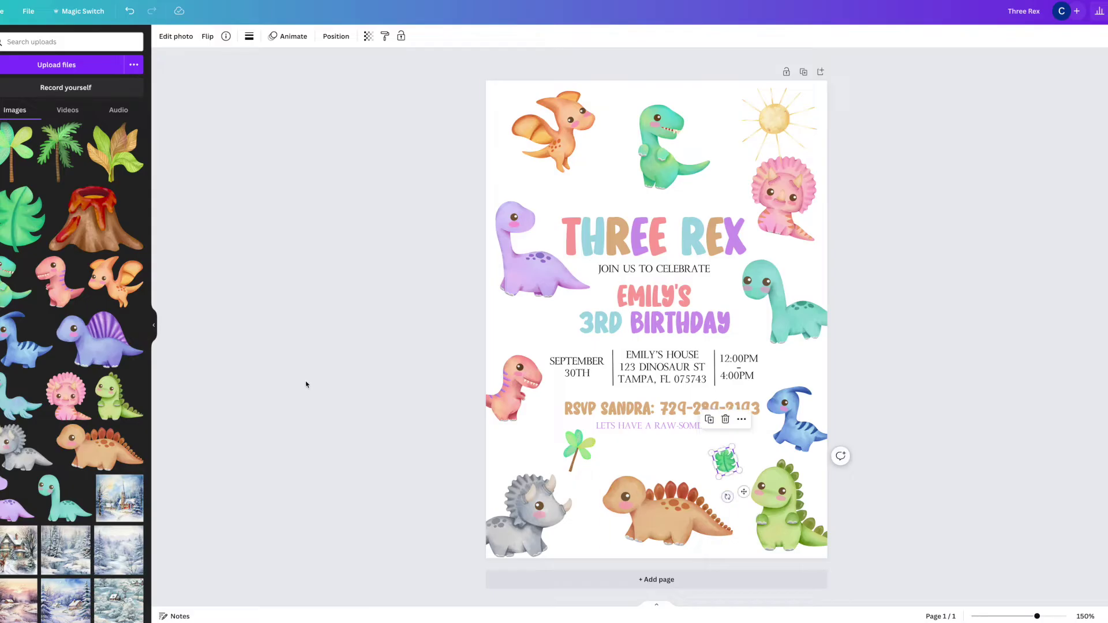
pyautogui.click(307, 383)
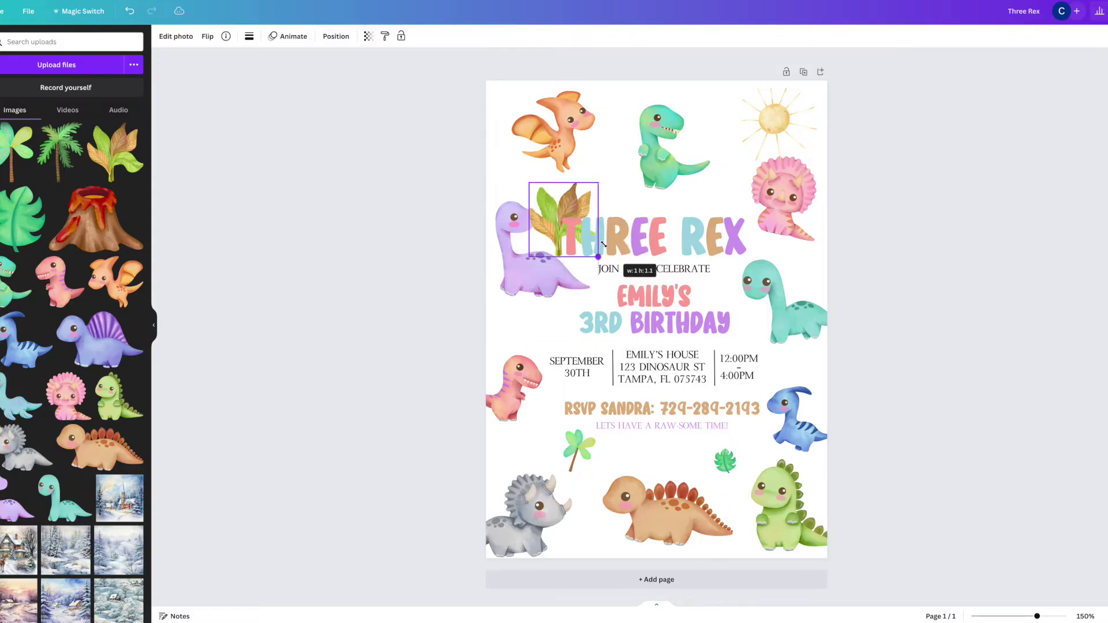
pyautogui.moveTo(603, 244); pyautogui.dragTo(601, 173)
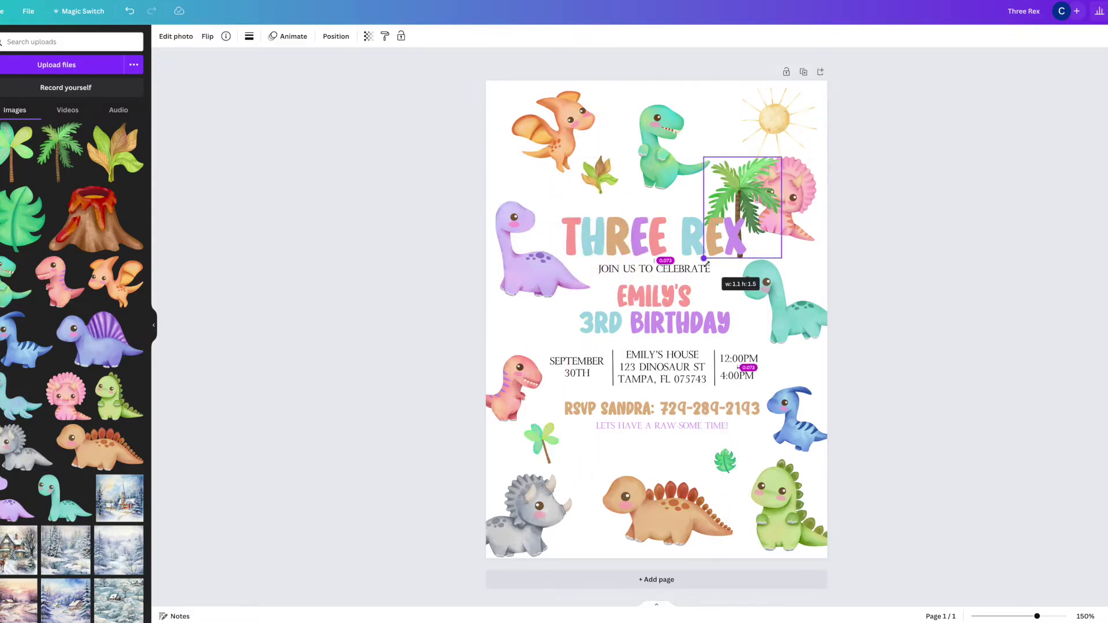
pyautogui.moveTo(706, 264); pyautogui.dragTo(754, 218)
pyautogui.moveTo(761, 175); pyautogui.dragTo(714, 110)
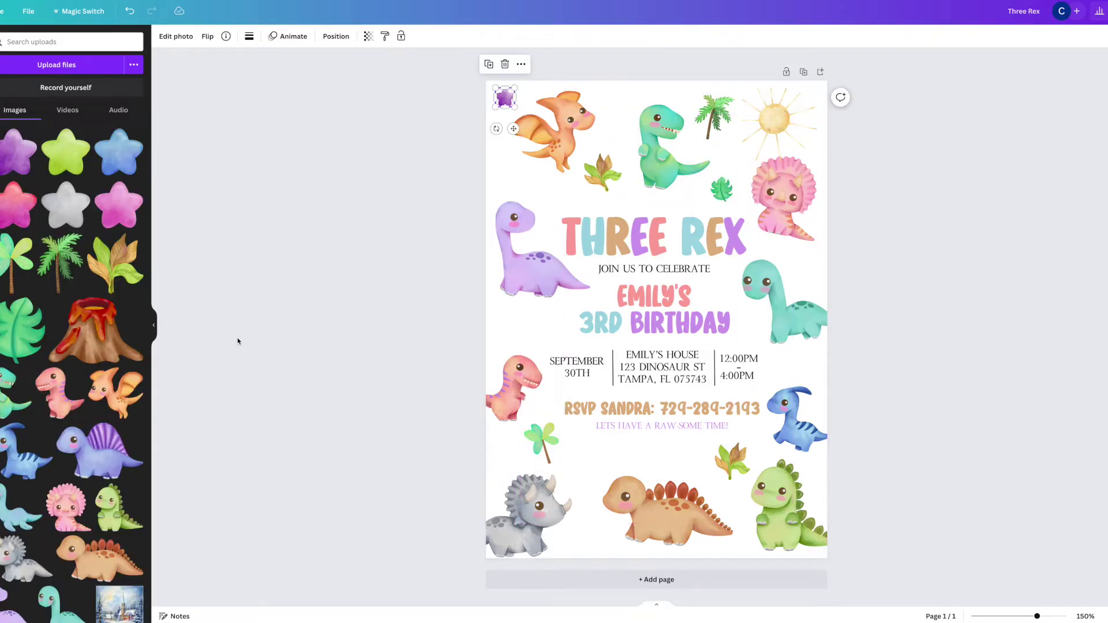
# Step: Place a small volcano left of the birthday text and scatter green, pink, gray and blue stars in the gaps between the dinosaurs
pyautogui.moveTo(95, 331); pyautogui.dragTo(519, 359)
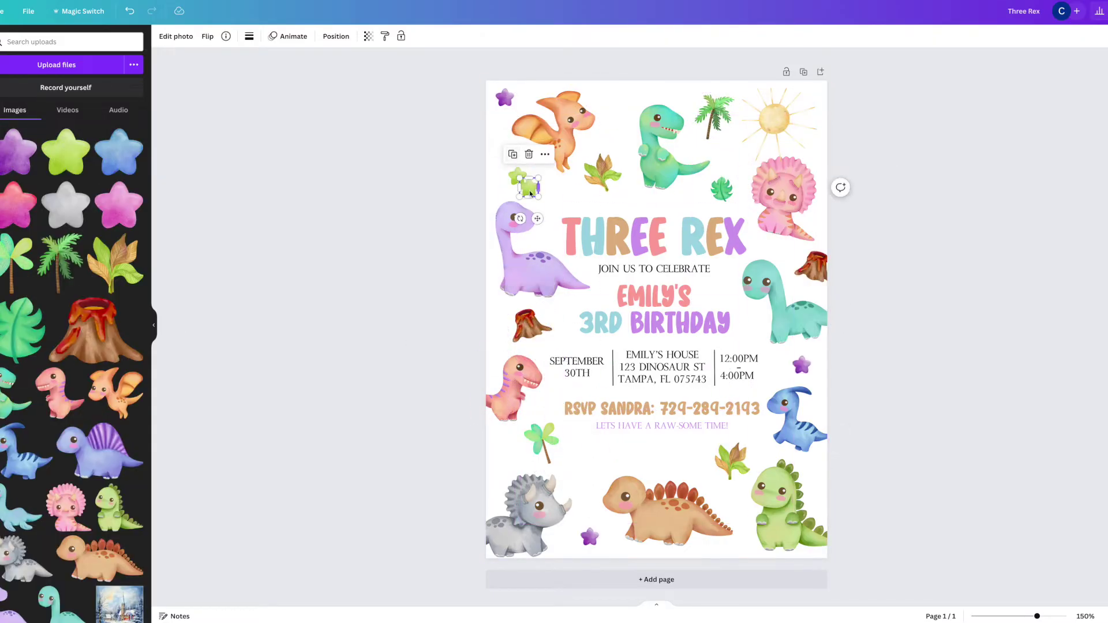
pyautogui.moveTo(518, 176); pyautogui.dragTo(597, 461)
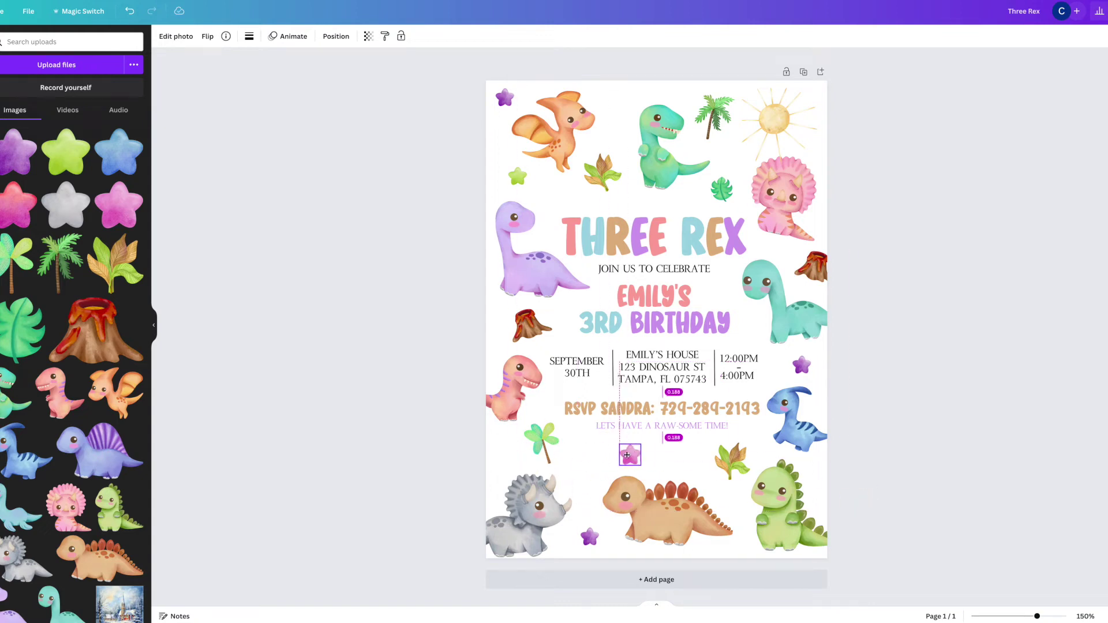
pyautogui.moveTo(596, 457); pyautogui.dragTo(526, 453)
pyautogui.moveTo(549, 440); pyautogui.dragTo(572, 452)
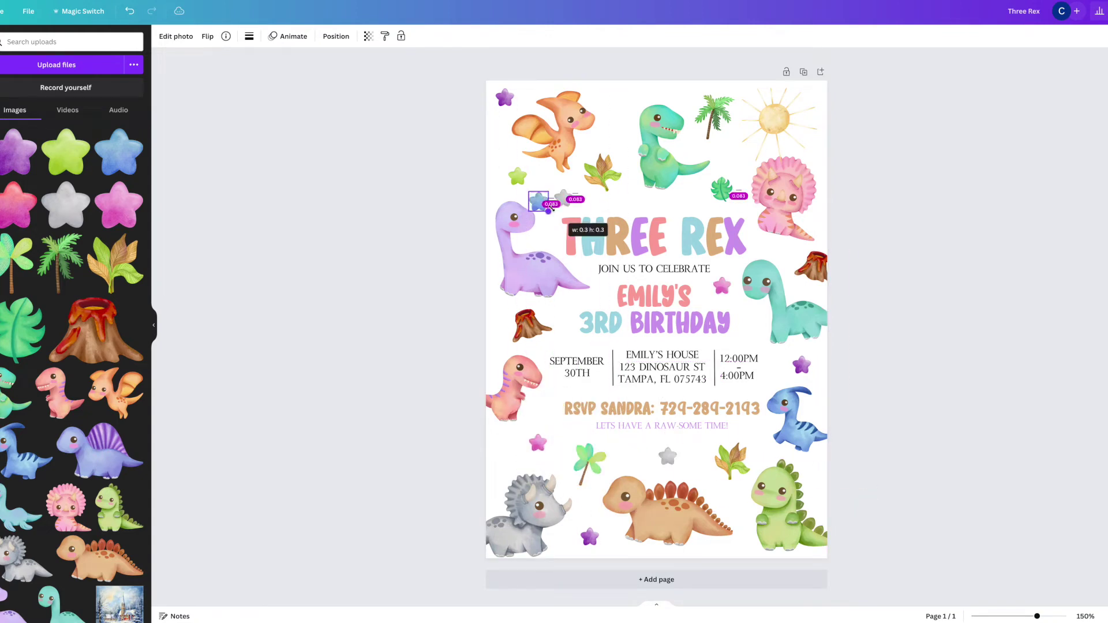
pyautogui.moveTo(541, 206); pyautogui.dragTo(742, 549)
pyautogui.click(604, 64)
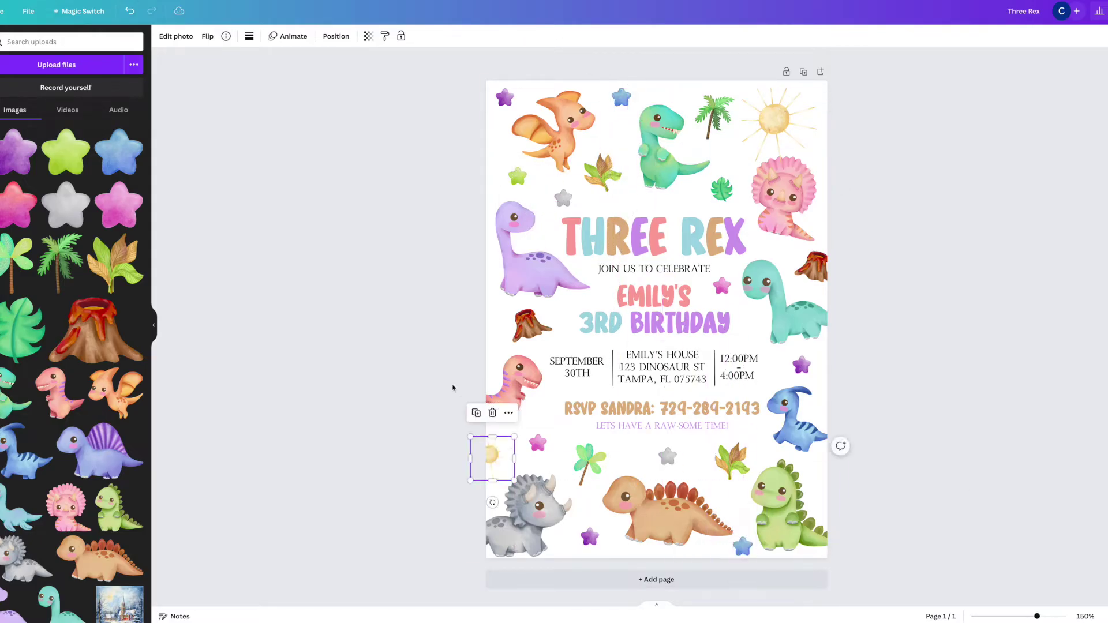
pyautogui.click(454, 386)
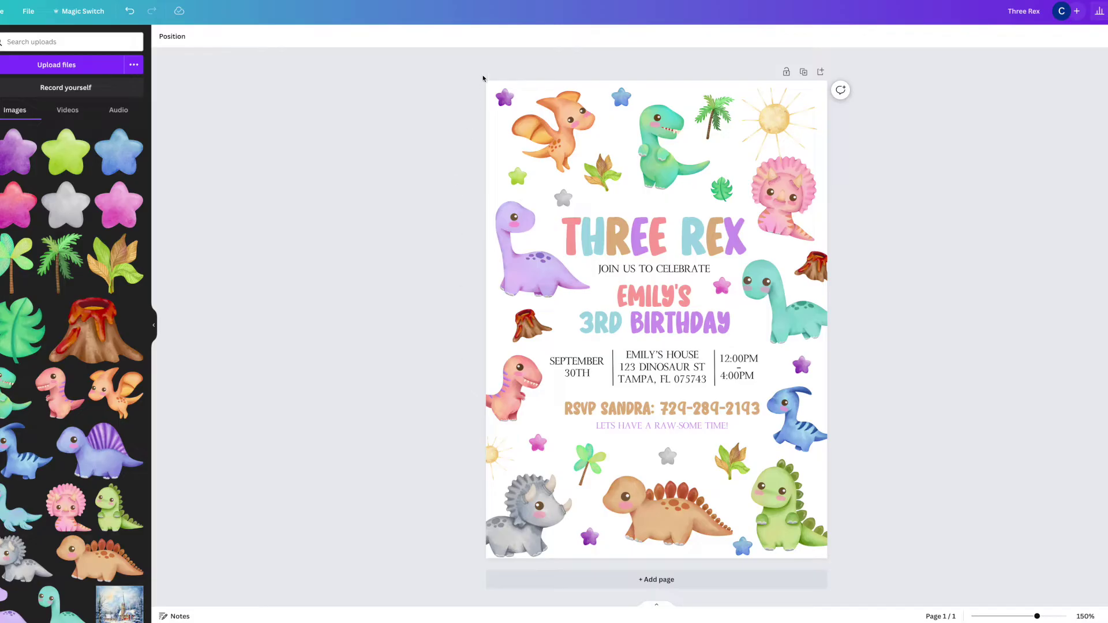
# Step: Lock the clipart across the top of the page, plus the pink star beside the celebrant's name
pyautogui.moveTo(518, 55); pyautogui.dragTo(849, 207)
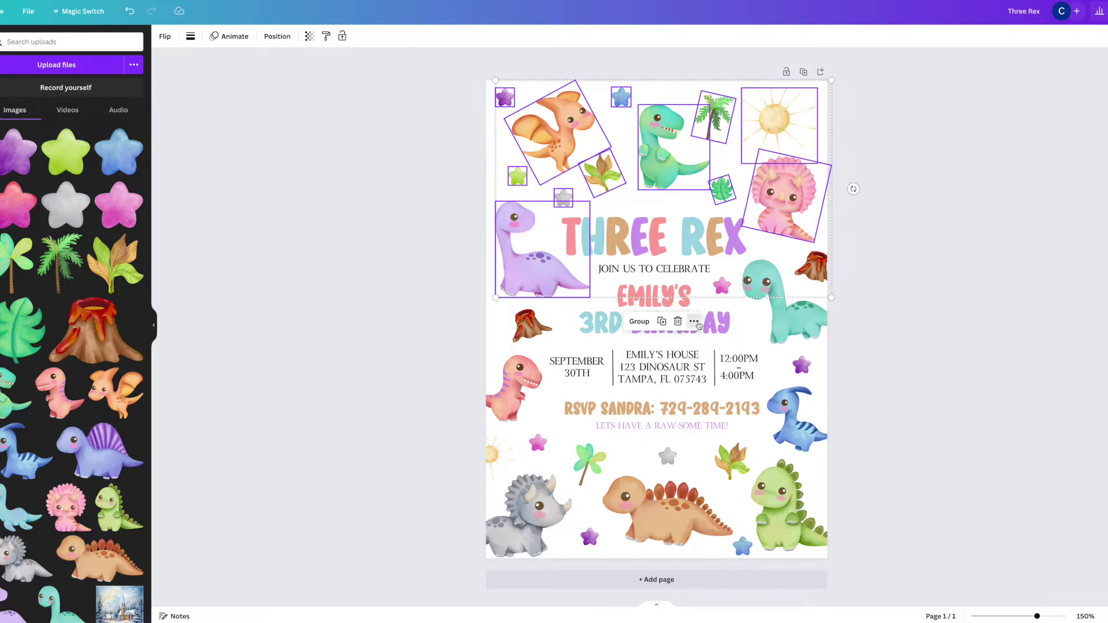
pyautogui.click(697, 324)
pyautogui.click(709, 287)
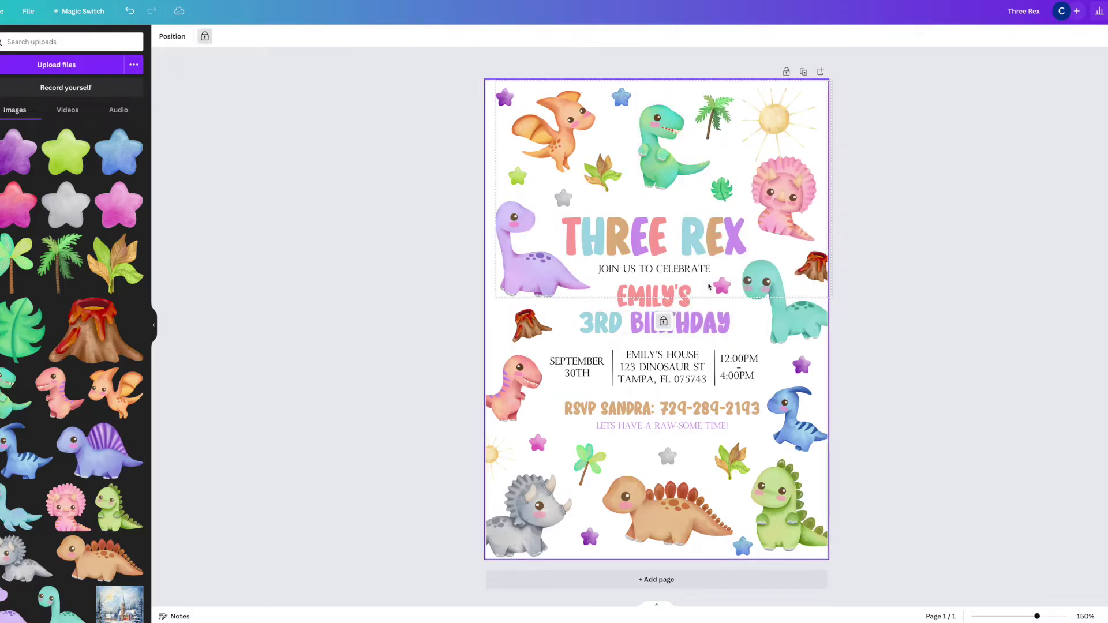
pyautogui.click(770, 314)
pyautogui.click(725, 288)
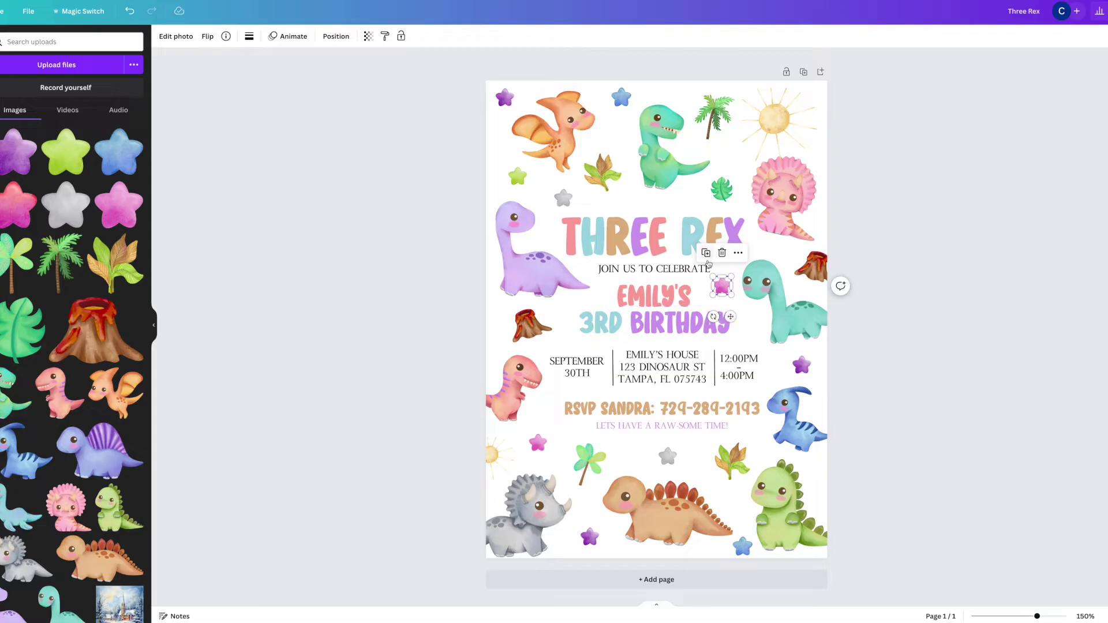
pyautogui.click(738, 254)
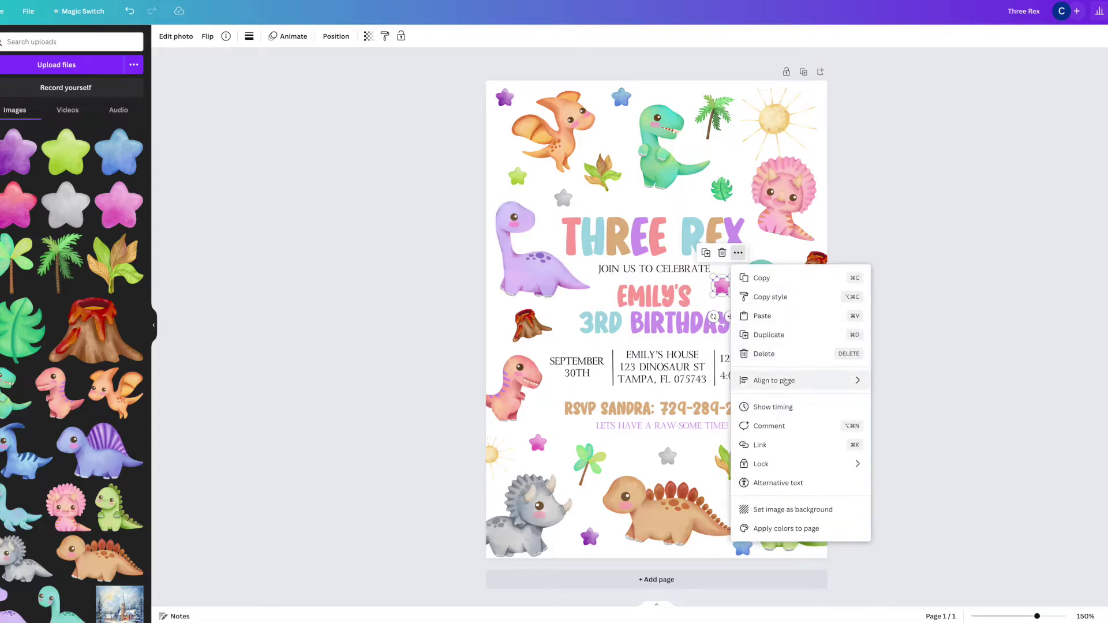
pyautogui.moveTo(783, 465)
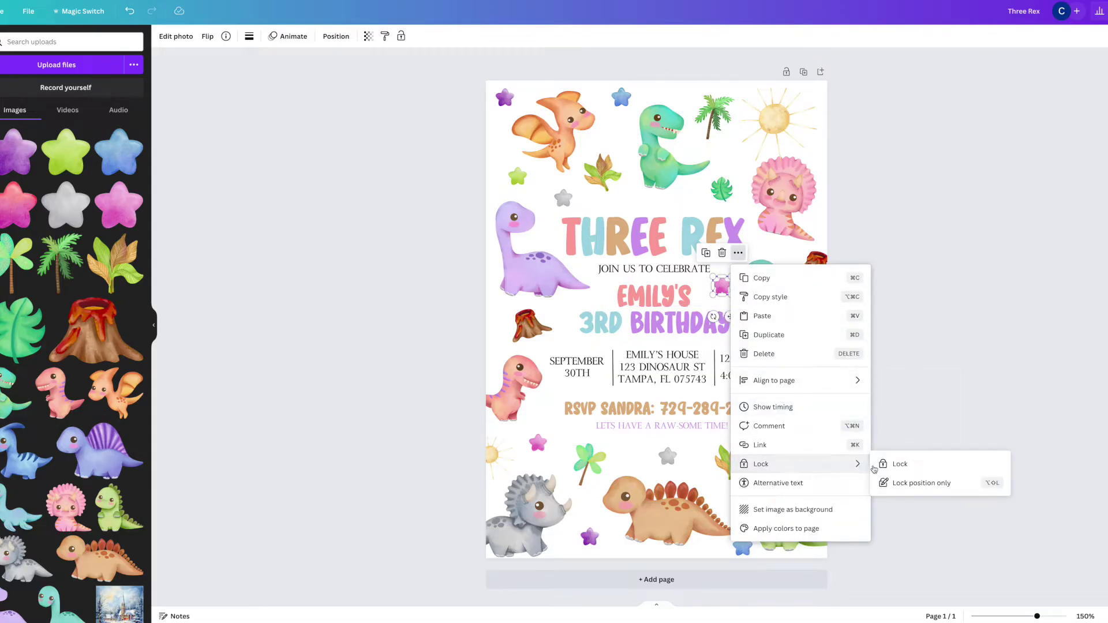
pyautogui.click(883, 464)
# Step: Lock the clipart along the page's right edge and the row of clipart across the bottom
pyautogui.moveTo(879, 270); pyautogui.dragTo(787, 554)
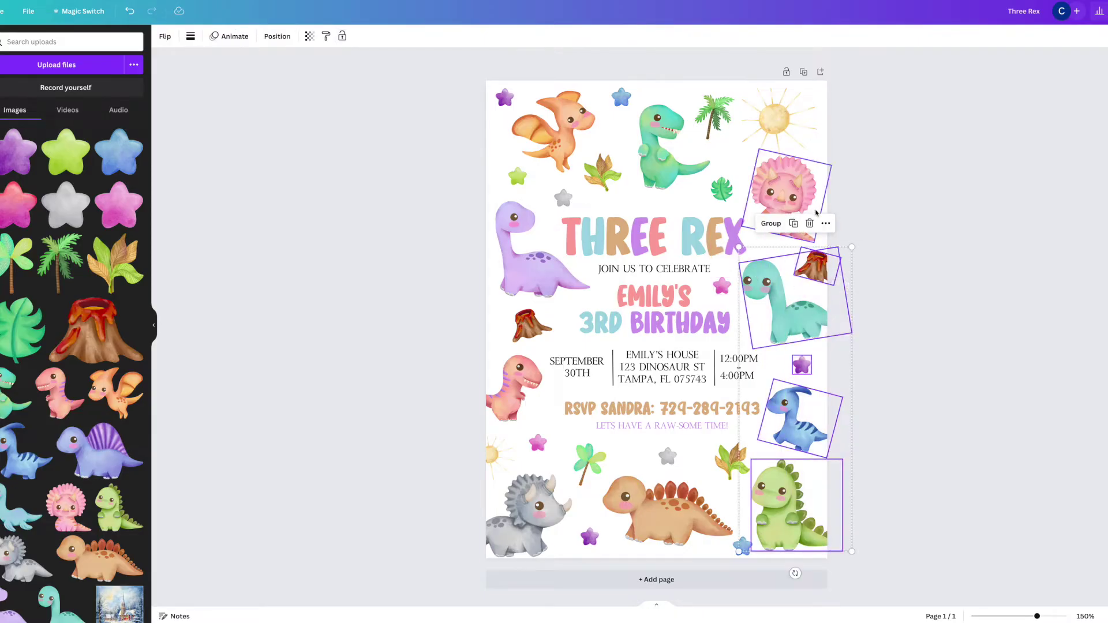
pyautogui.click(827, 225)
pyautogui.click(888, 470)
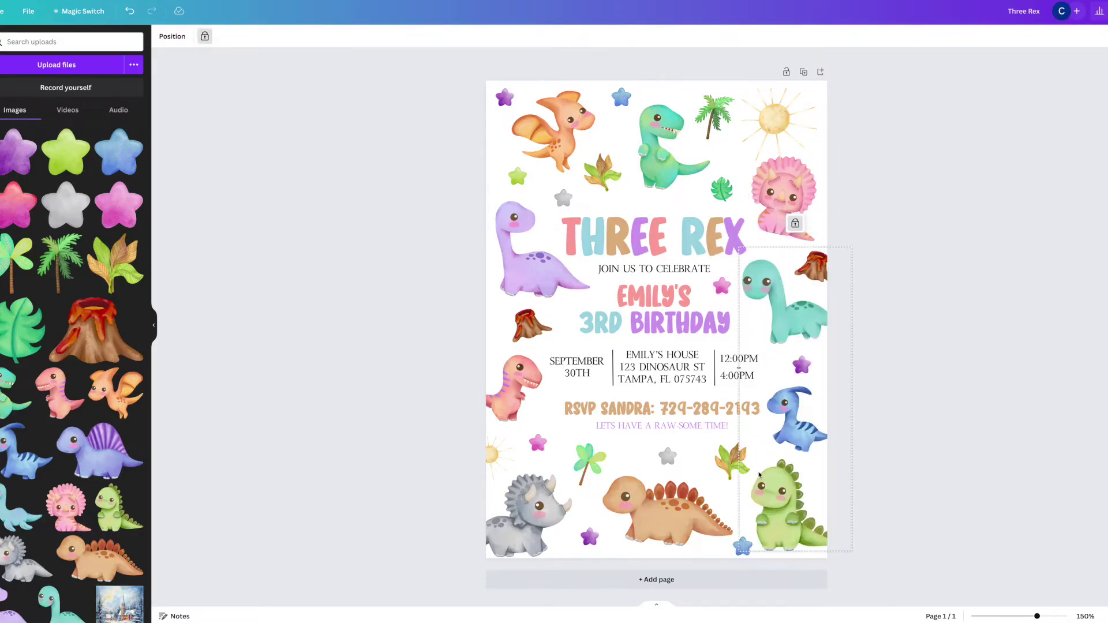
pyautogui.moveTo(431, 431); pyautogui.dragTo(741, 580)
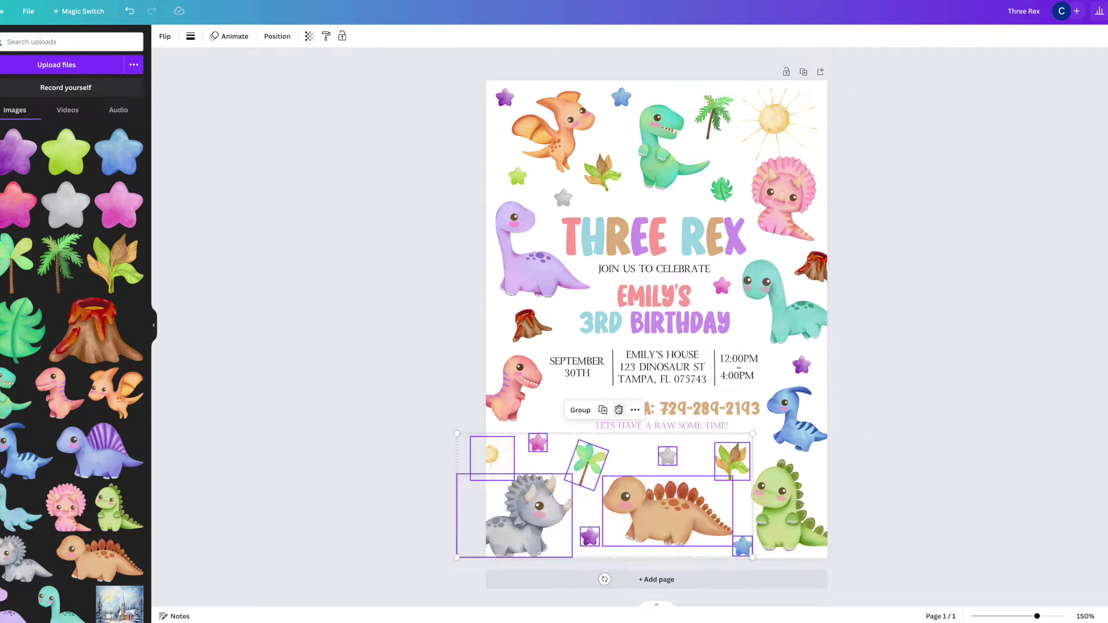
pyautogui.click(635, 409)
# Step: Lock the pink T. rex at the page's left edge, beside the date
pyautogui.click(504, 391)
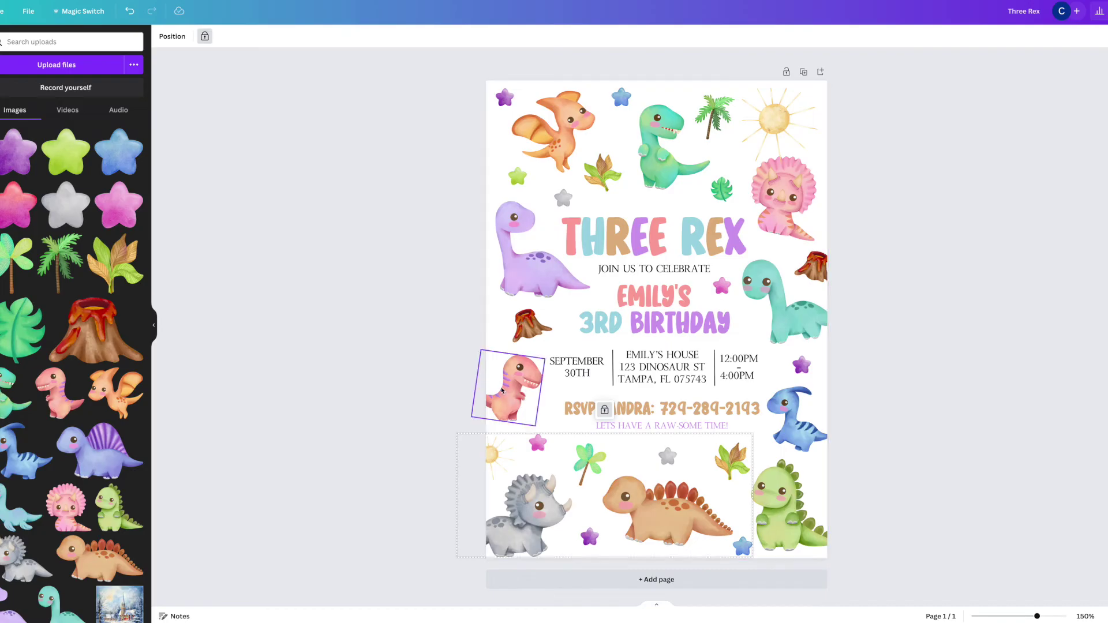
pyautogui.click(524, 326)
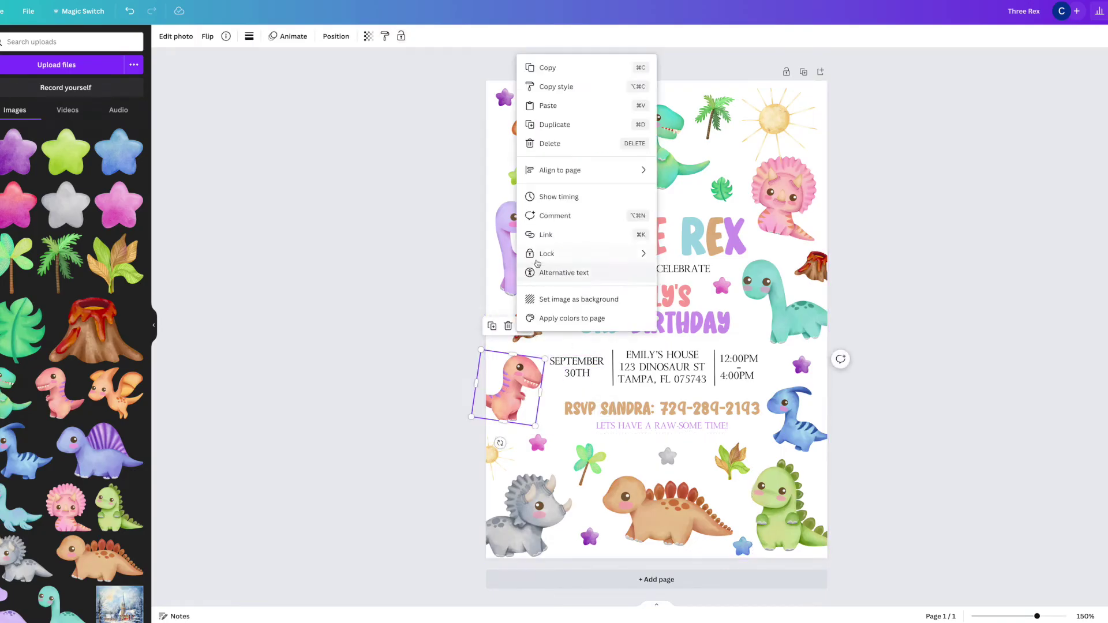
pyautogui.moveTo(537, 262)
pyautogui.click(685, 254)
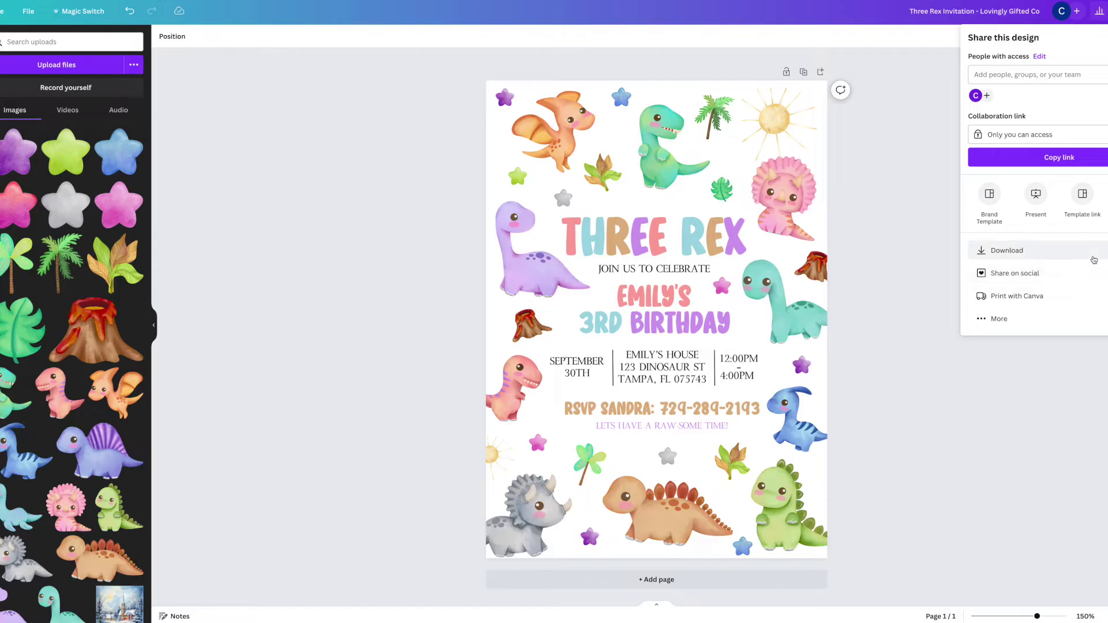
# Step: Open the download options for the finished invitation
pyautogui.click(1007, 253)
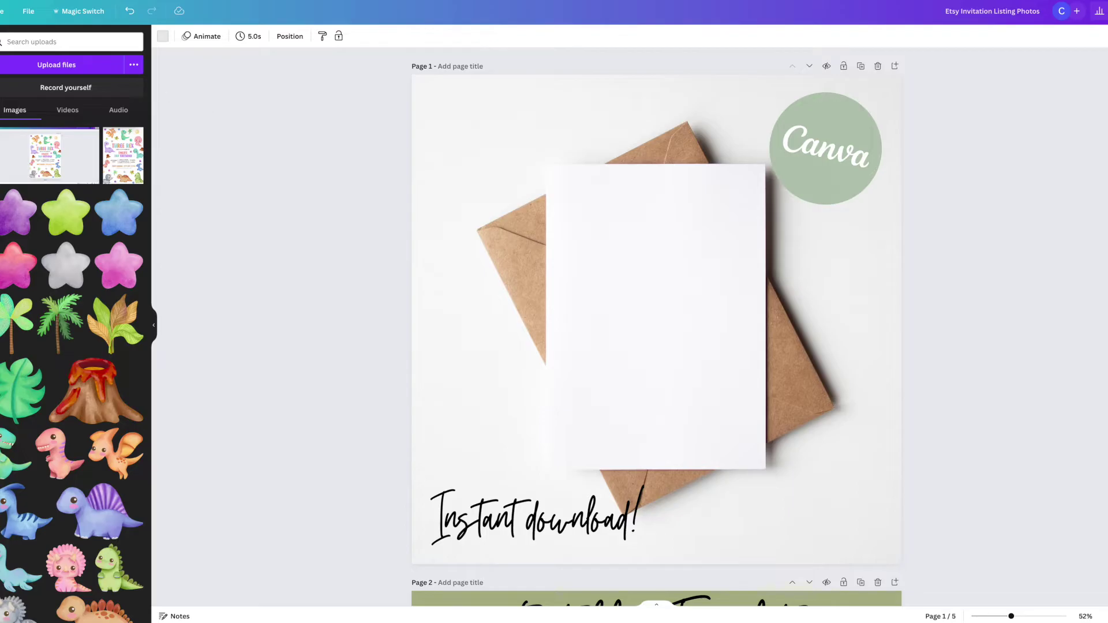
# Step: Search the elements for "invitation mockup" and add a blank page at the end of the Etsy Invitation Listing Photos design
pyautogui.click(7, 42)
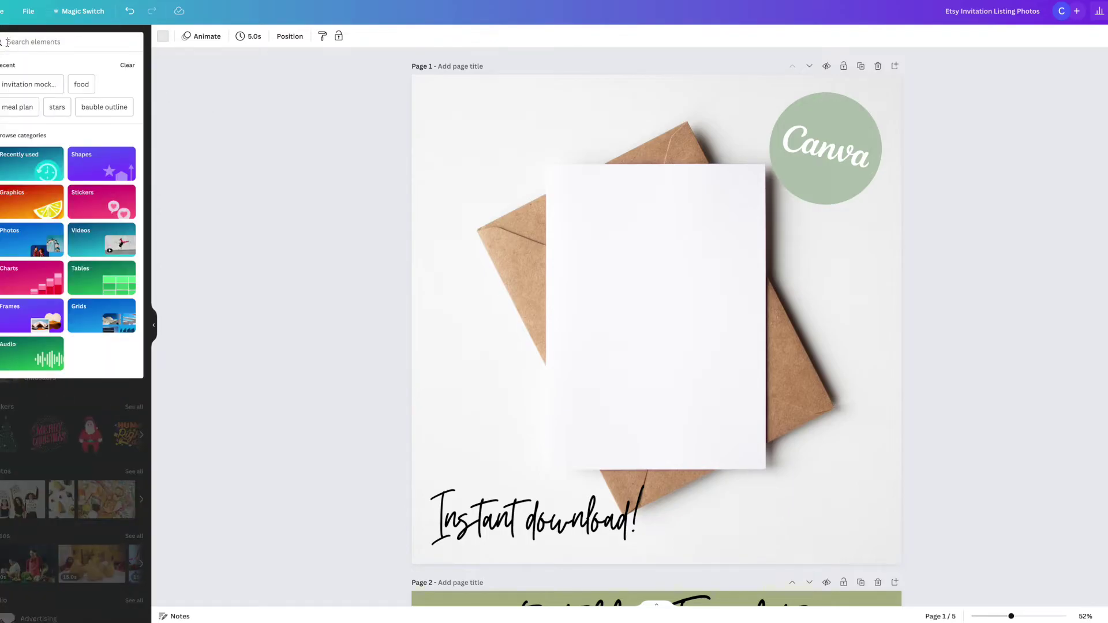
pyautogui.write('invitatio')
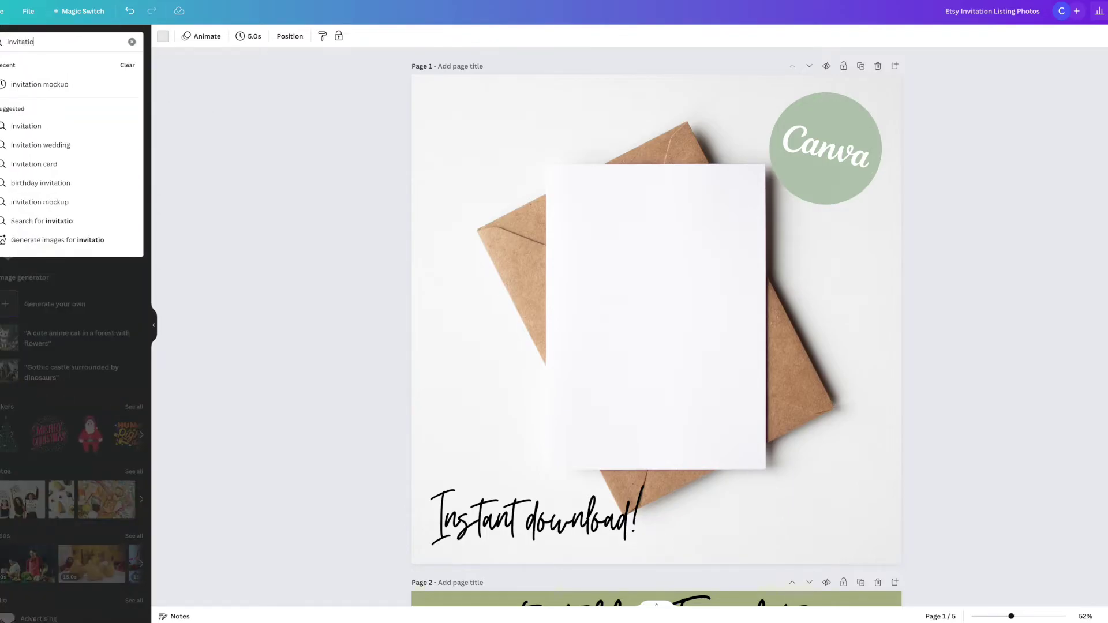
pyautogui.write('n mockup')
pyautogui.press('Return')
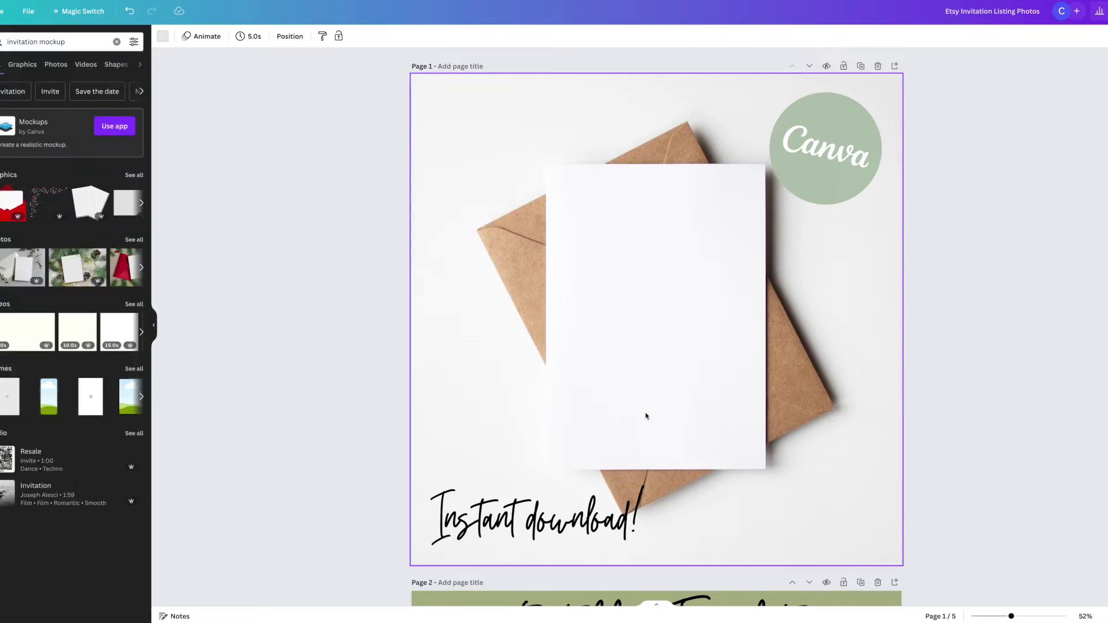
pyautogui.scroll(-20, 645, 412)
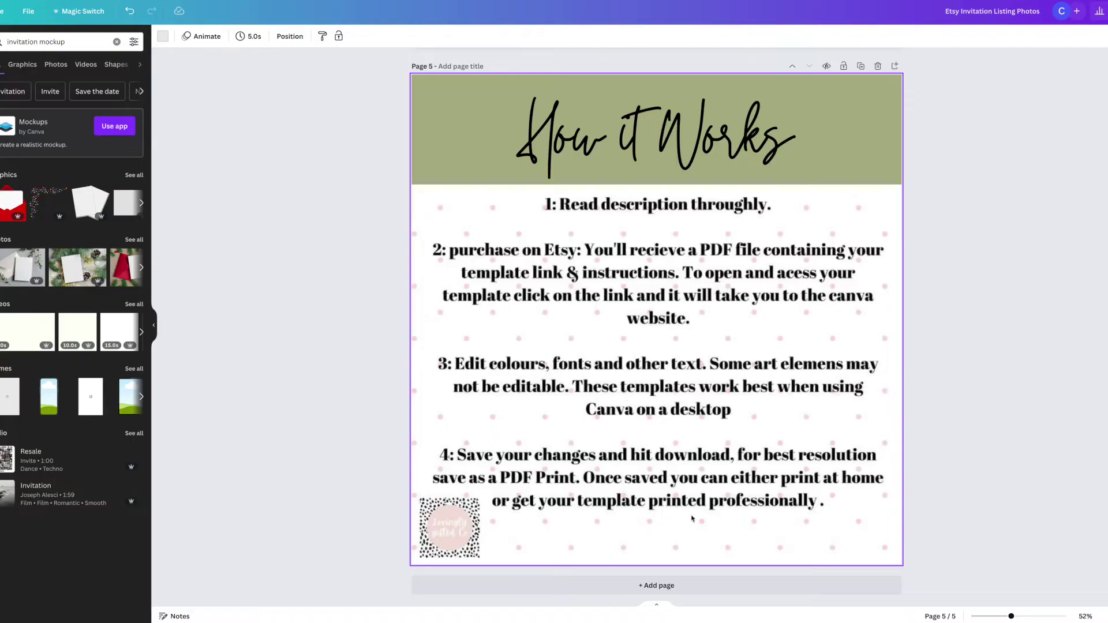
pyautogui.click(715, 586)
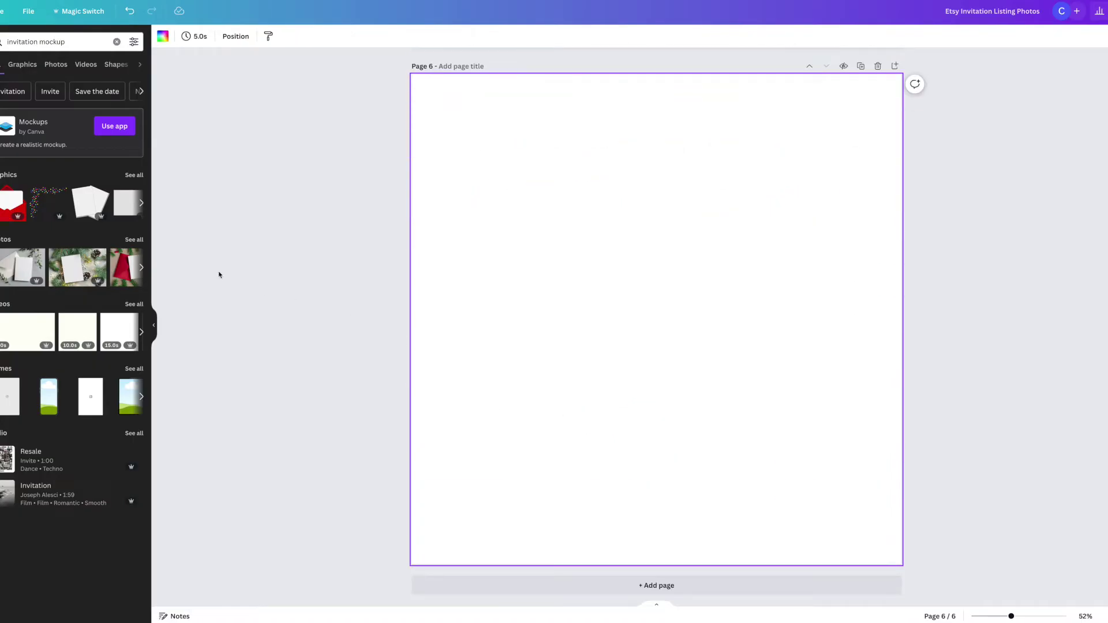
# Step: Add the mockup photo of a blank card on a round wooden plate to page 6 and set it as the background
pyautogui.click(134, 240)
pyautogui.scroll(-1, 123, 243)
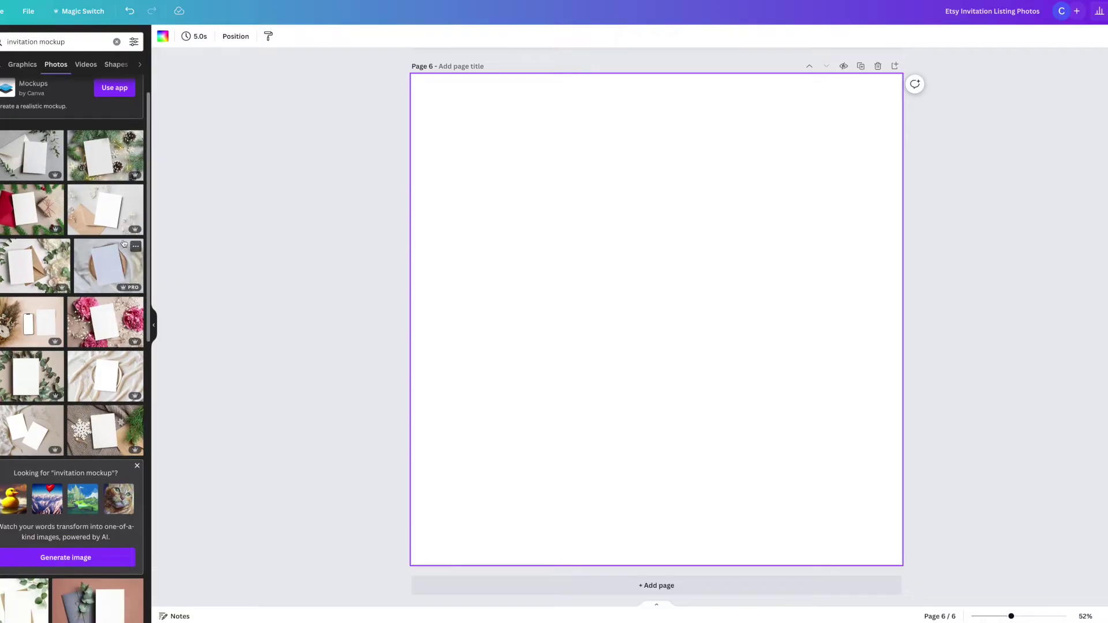
pyautogui.scroll(-1, 122, 243)
pyautogui.click(119, 260)
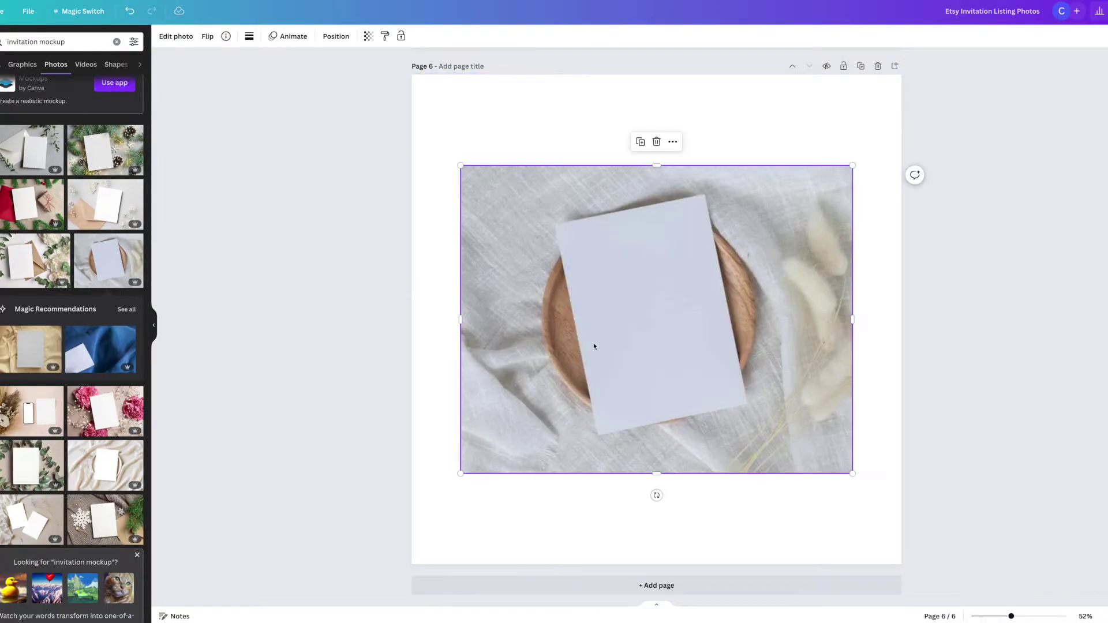
pyautogui.rightClick(622, 352)
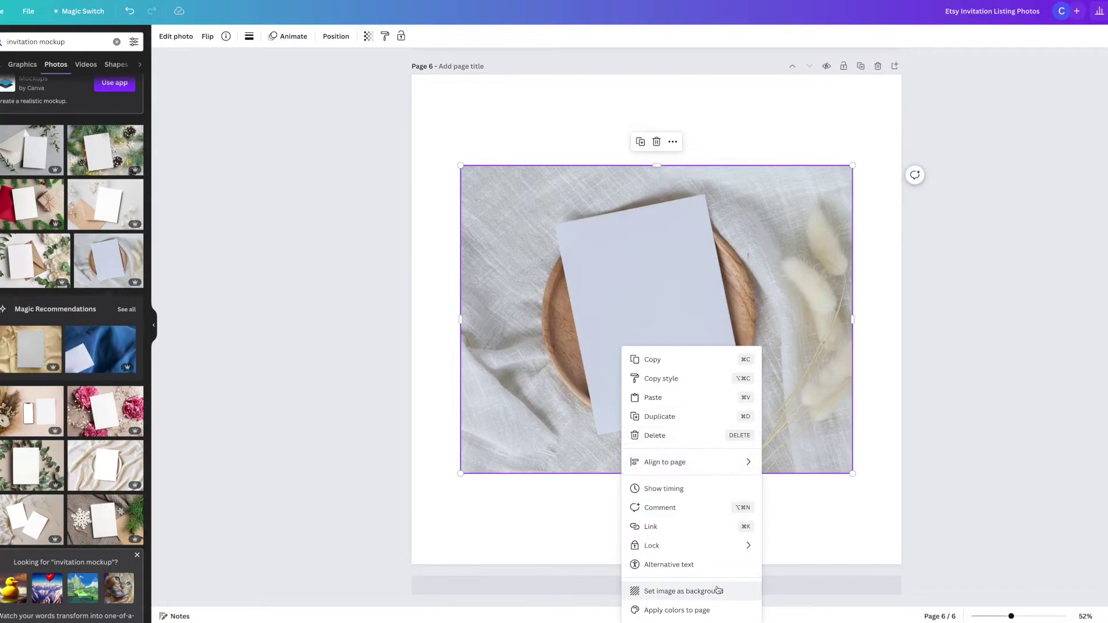
pyautogui.click(718, 590)
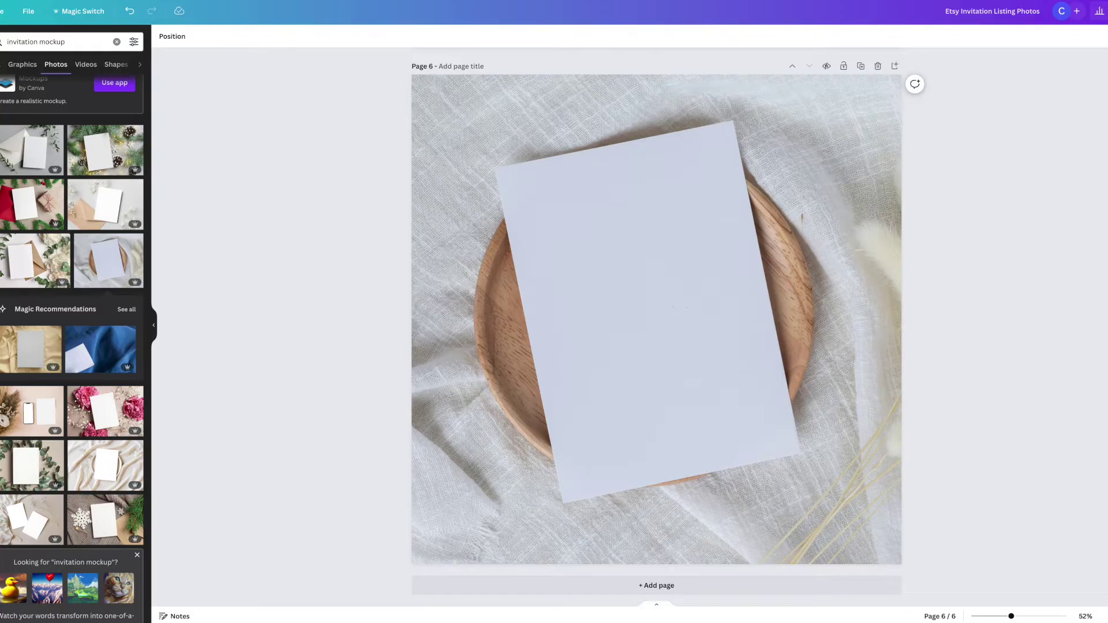
# Step: Place the uploaded invitation image on page 6, scaled and rotated to cover the blank card in the mockup
pyautogui.click(0, 146)
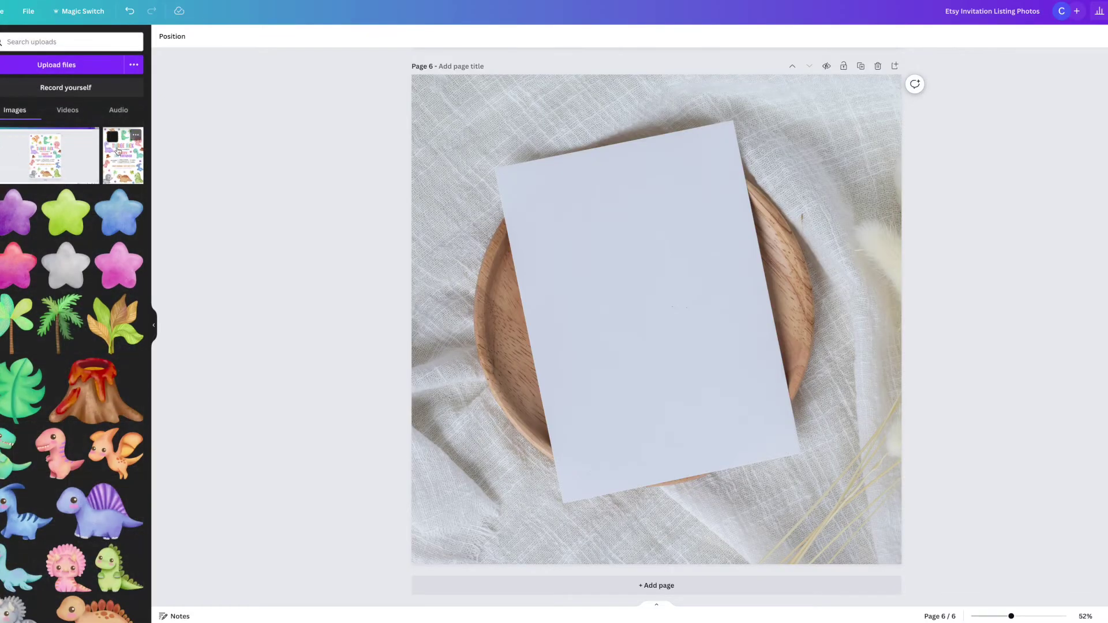
pyautogui.click(117, 151)
pyautogui.moveTo(655, 522); pyautogui.dragTo(695, 507)
pyautogui.click(208, 108)
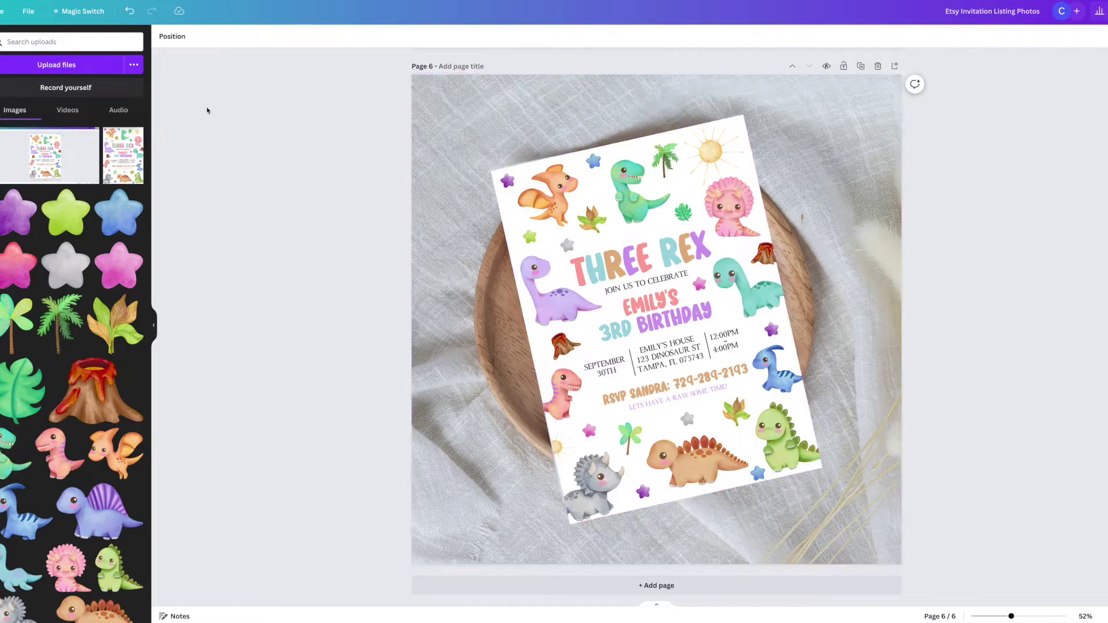
# Step: Try the Outline shadow on the invitation image in the mockup, and apply the Glow shadow instead
pyautogui.click(598, 269)
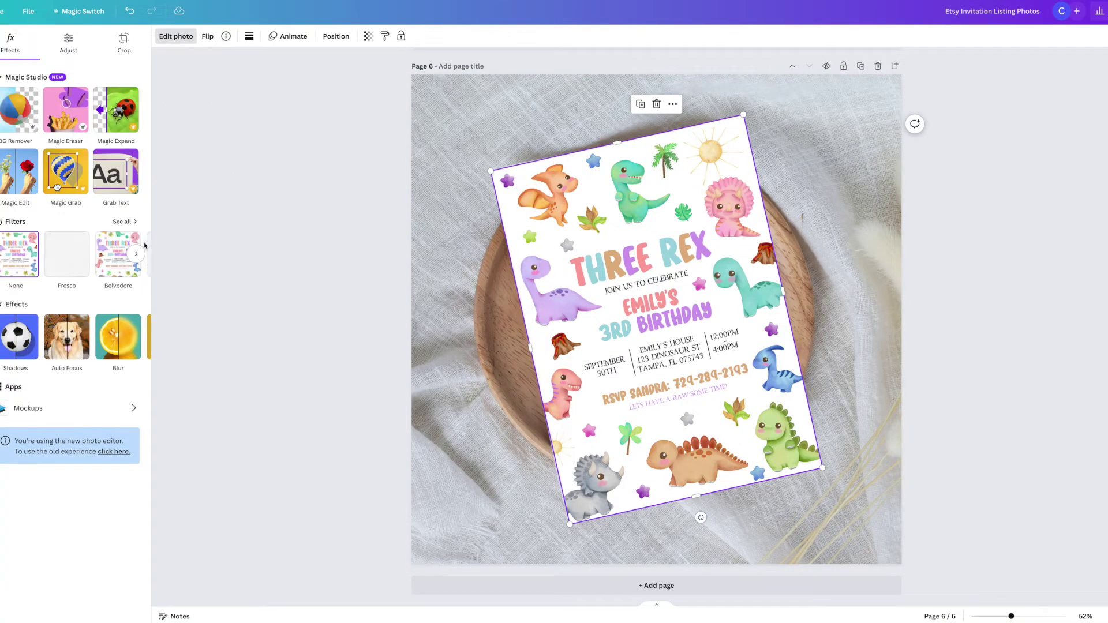
pyautogui.click(8, 350)
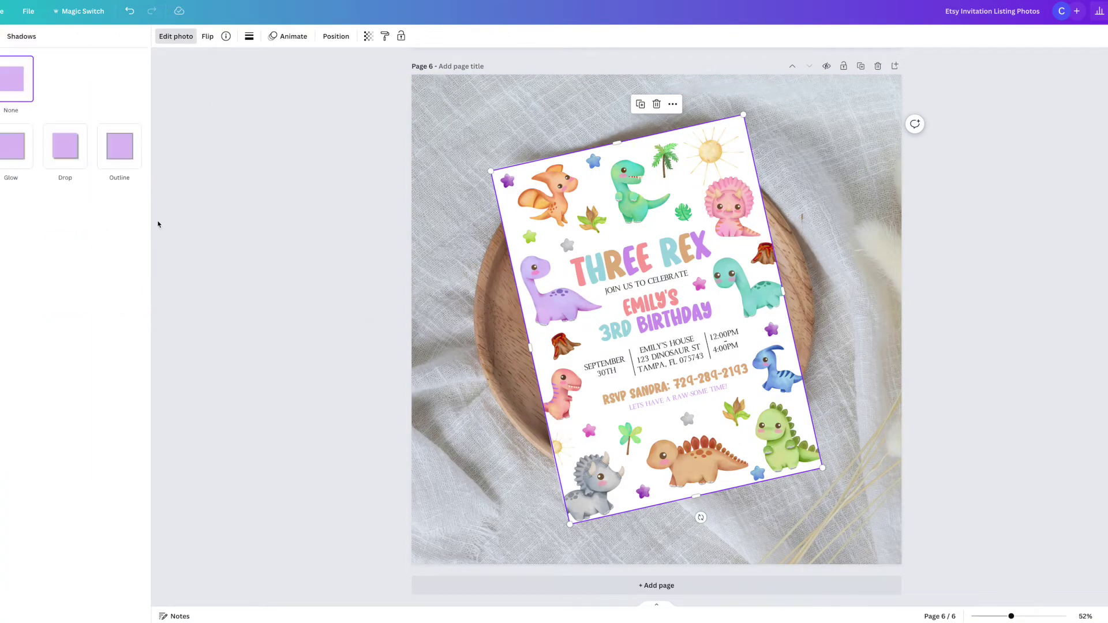
pyautogui.click(120, 145)
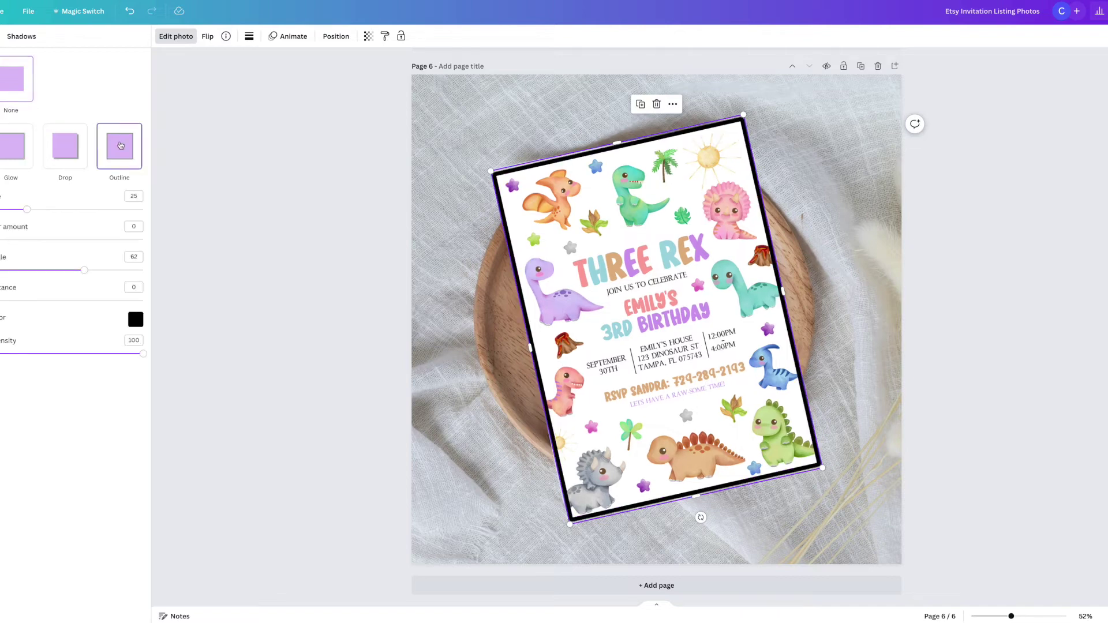
pyautogui.click(7, 163)
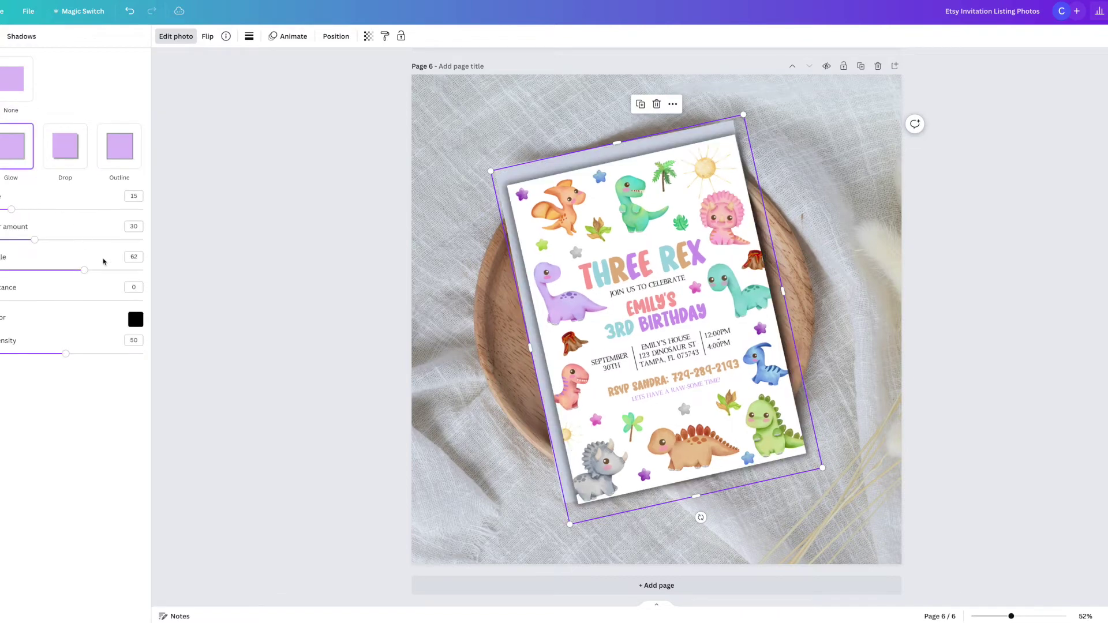
# Step: Try adjusting the colour and blur amount of the Glow shadow on the page 6 invitation
pyautogui.click(135, 321)
pyautogui.click(74, 367)
pyautogui.moveTo(36, 243); pyautogui.dragTo(32, 243)
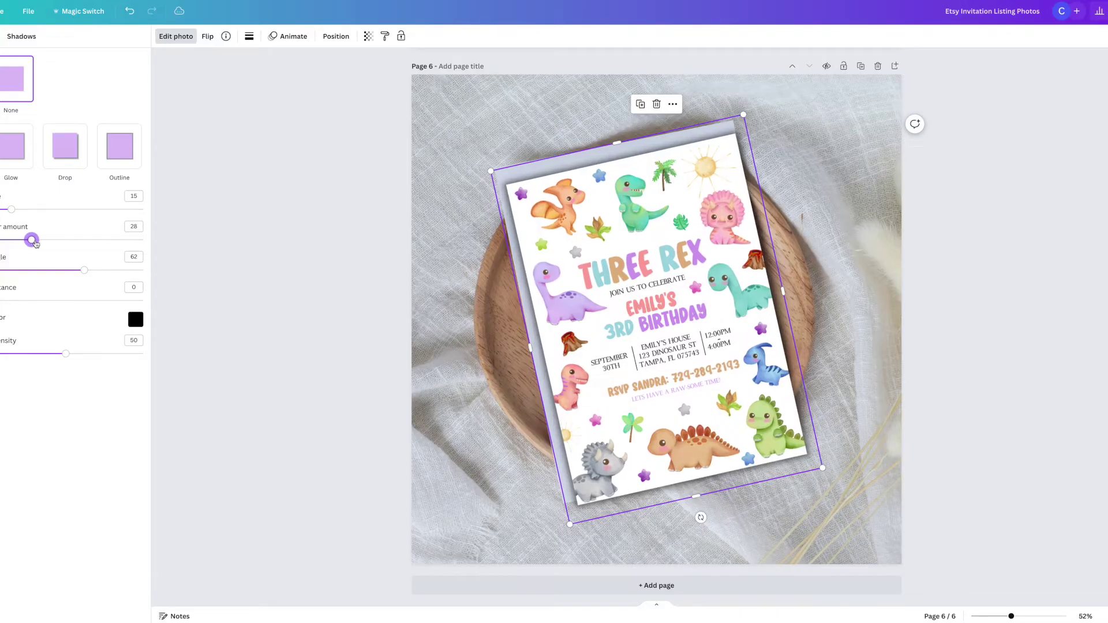
# Step: Rotate, move and enlarge the invitation on page 6 so that it covers the blank card in the mockup photo
pyautogui.moveTo(701, 517); pyautogui.dragTo(696, 520)
pyautogui.moveTo(663, 466); pyautogui.dragTo(641, 454)
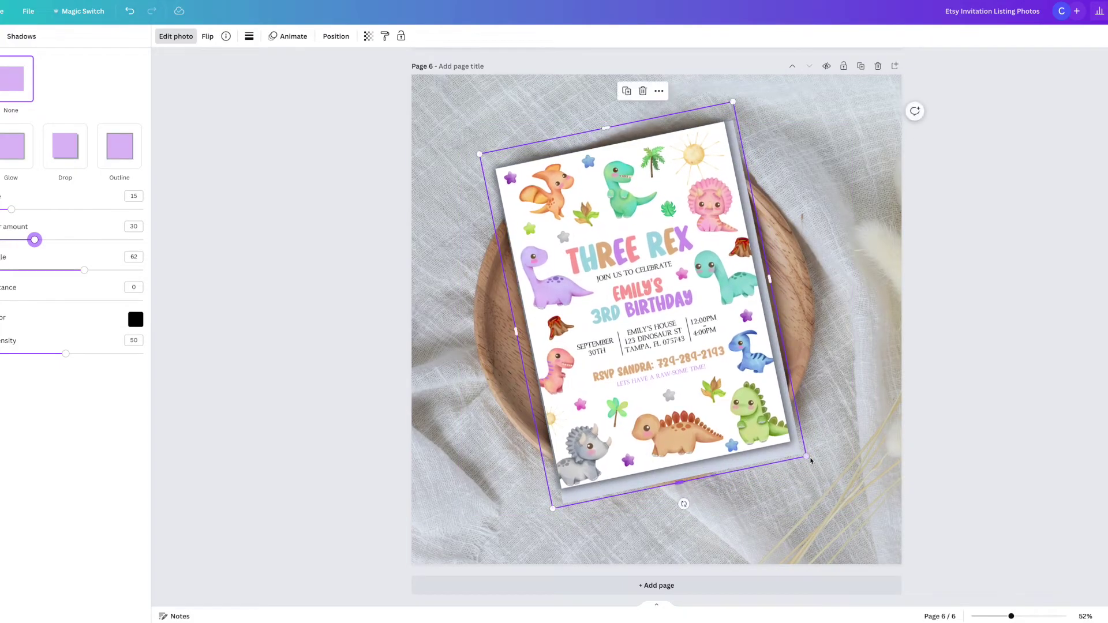
pyautogui.moveTo(809, 458); pyautogui.dragTo(819, 470)
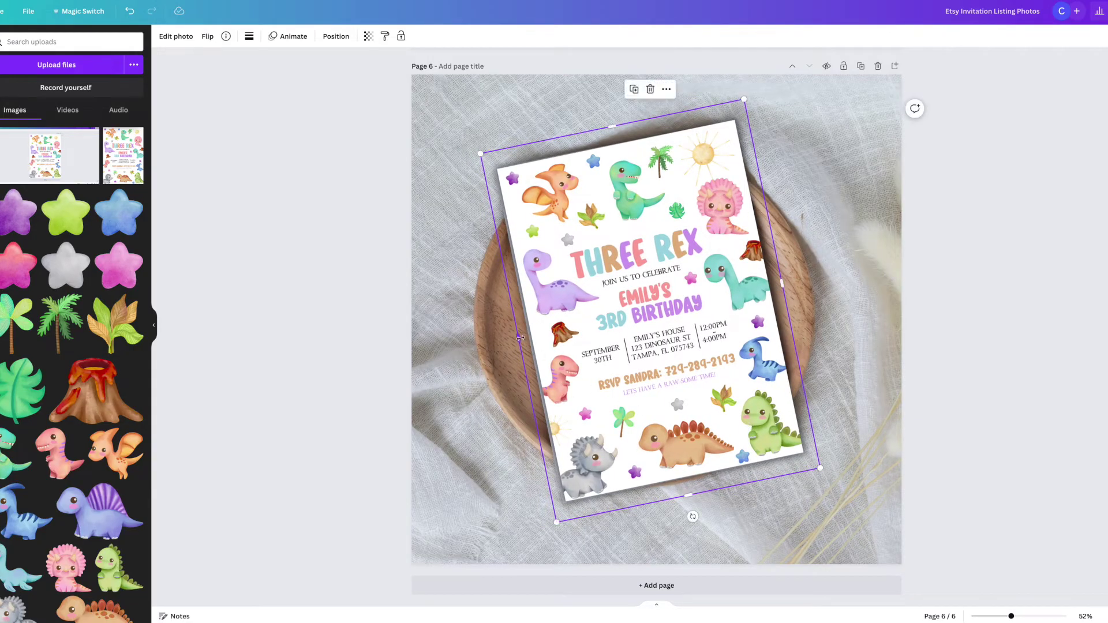
pyautogui.moveTo(520, 338); pyautogui.dragTo(526, 342)
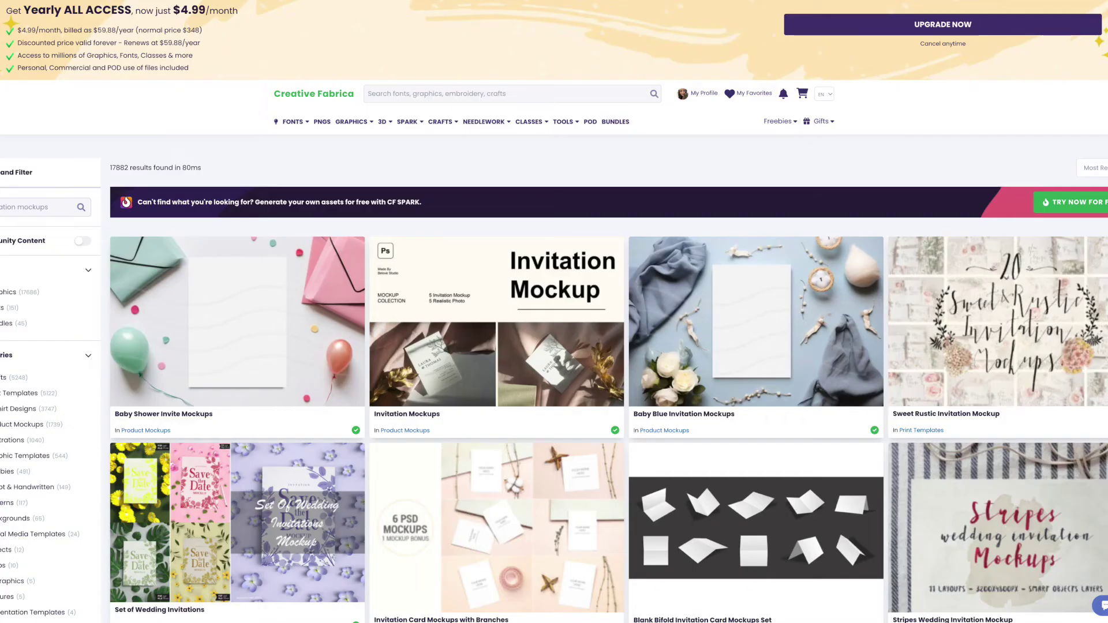
# Step: Switch to Creative Fabrica, open the Baby Shower Invite Mockups product from the mockup results and download it
pyautogui.moveTo(511, 140)
pyautogui.scroll(-3, 259, 259)
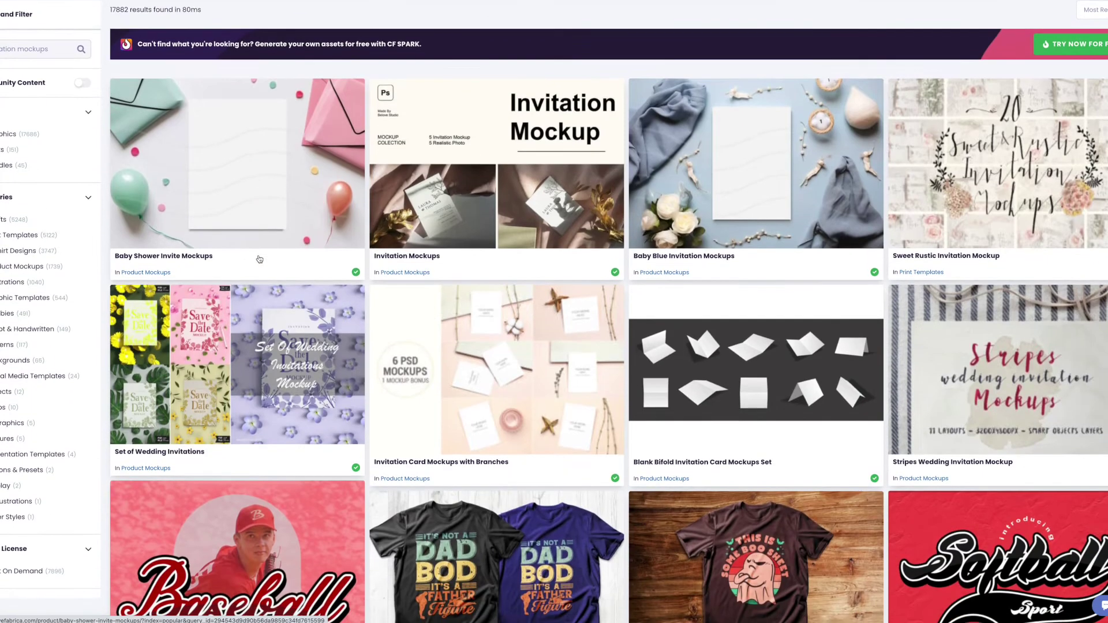
pyautogui.click(260, 259)
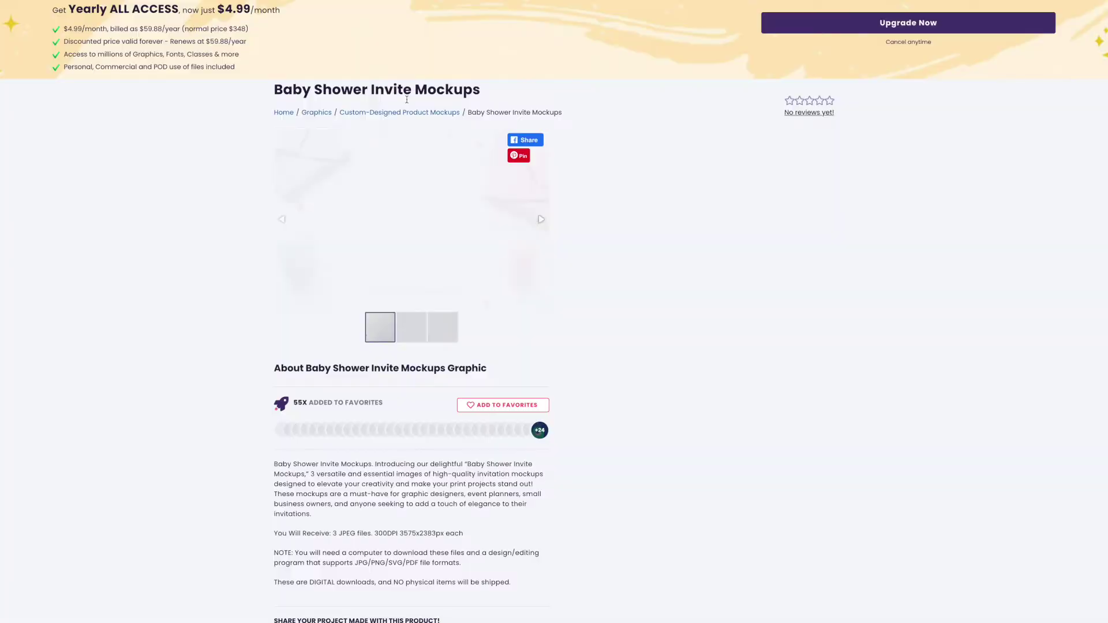
pyautogui.moveTo(413, 114)
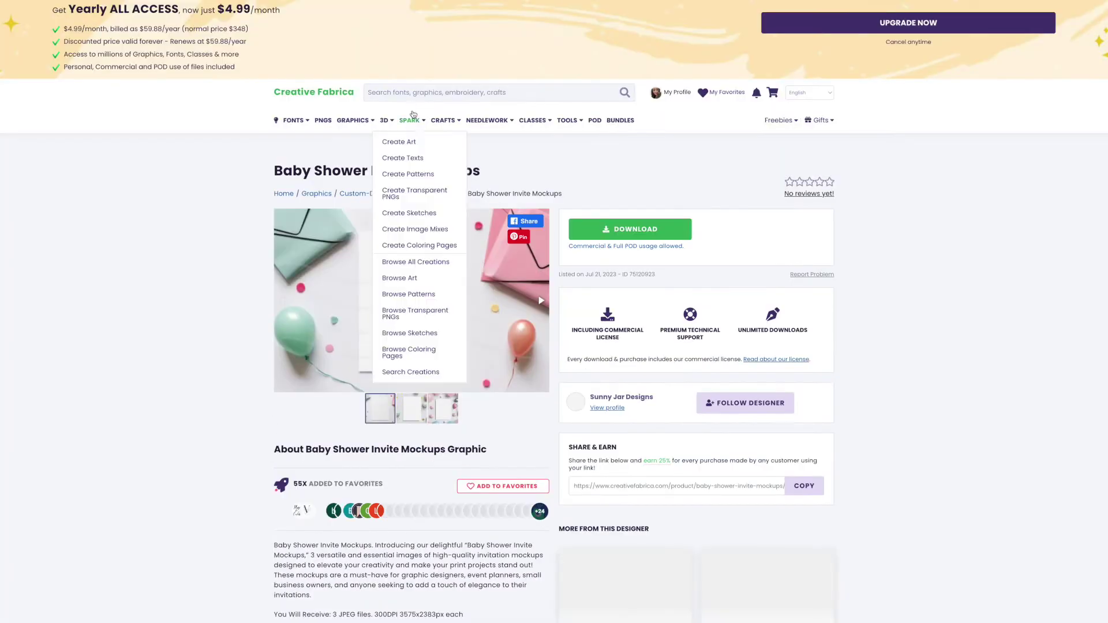
pyautogui.click(657, 236)
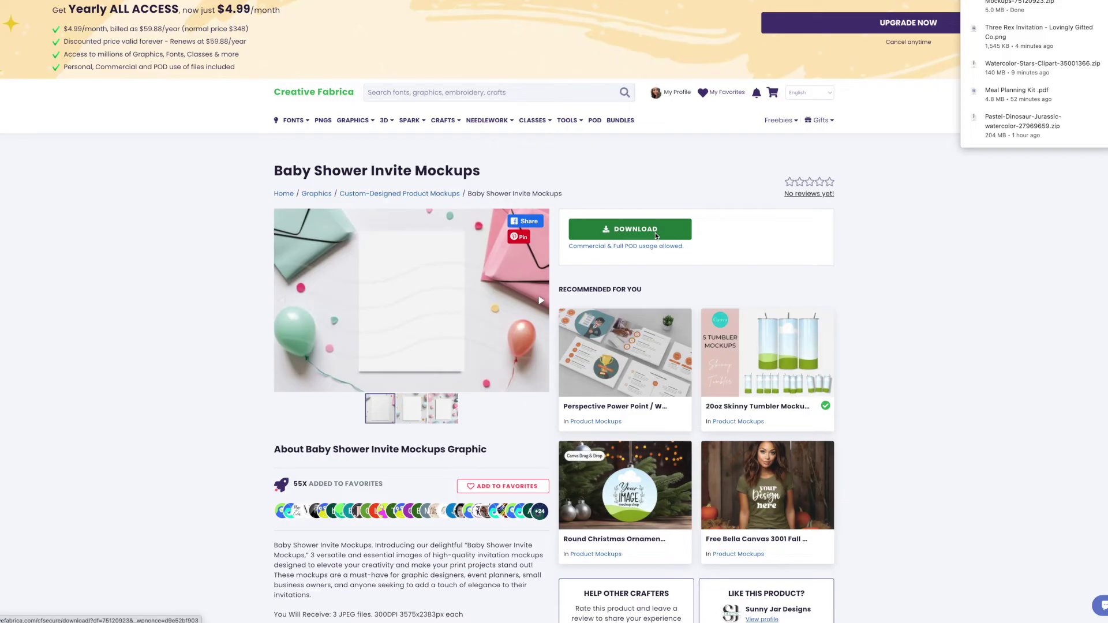
pyautogui.hotkey('ctrl', 'shift', 'b')
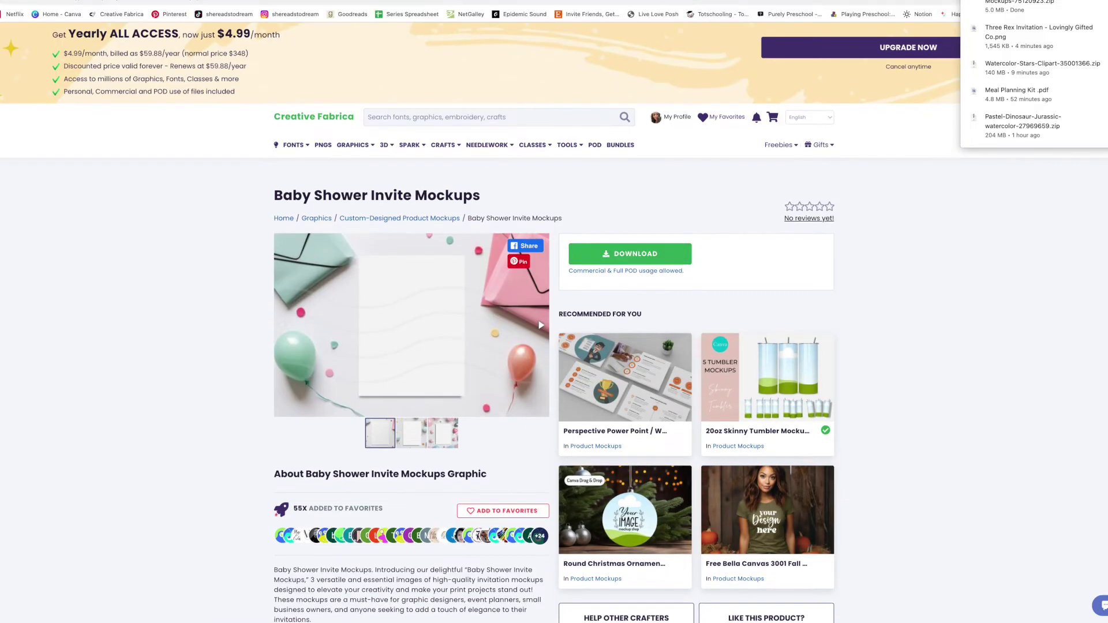
pyautogui.hotkey('ctrl', 'shift', 'b')
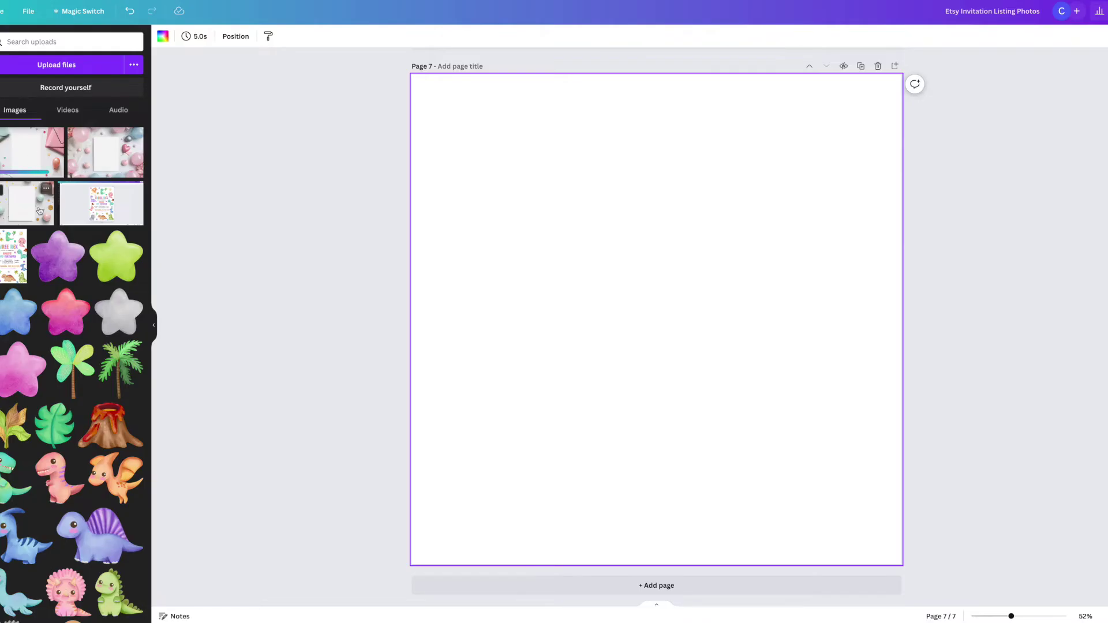
# Step: Back in Canva, set the gold-confetti and balloon mockup as page 7's background and place the invitation over its blank card
pyautogui.click(40, 210)
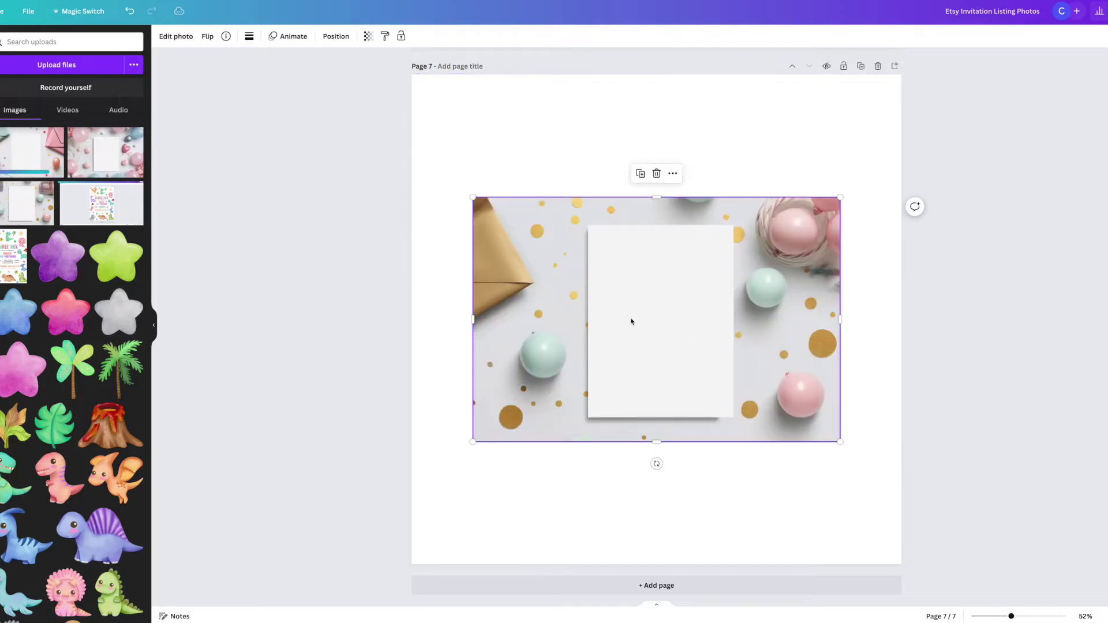
pyautogui.rightClick(726, 367)
pyautogui.click(768, 590)
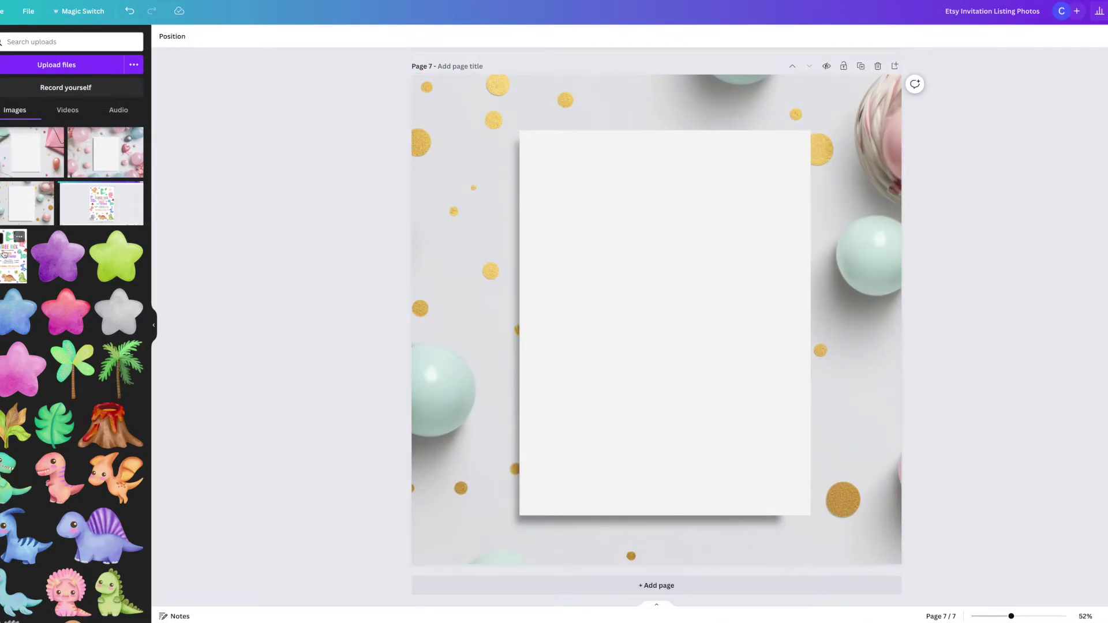
pyautogui.moveTo(5, 254); pyautogui.dragTo(592, 245)
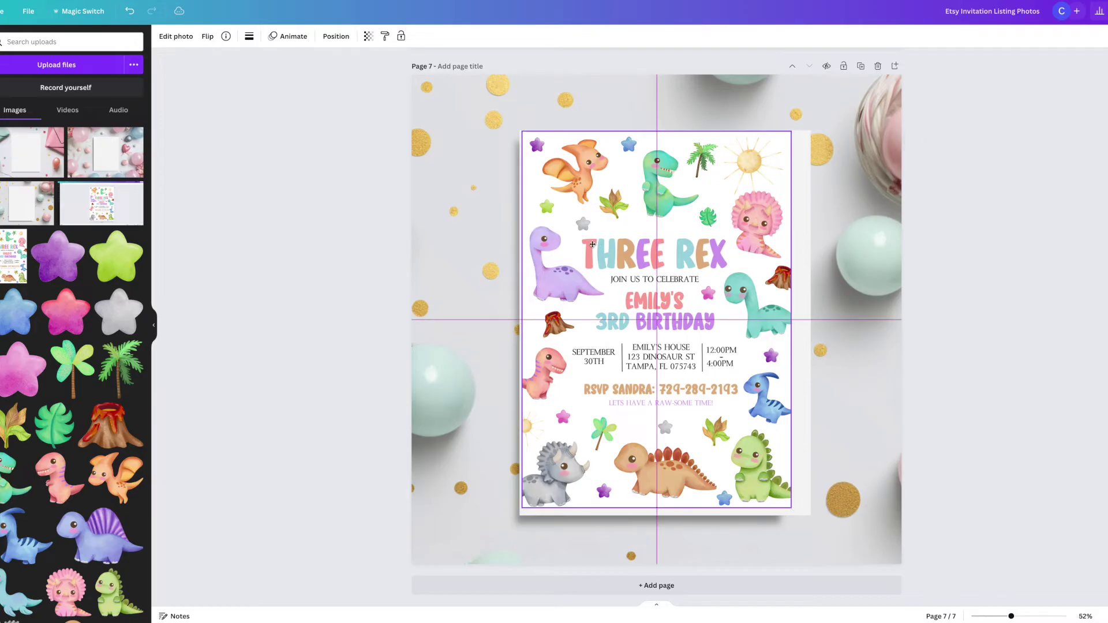
# Step: Apply a Glow shadow to the page 7 invitation and adjust its intensity and blur amount
pyautogui.click(176, 36)
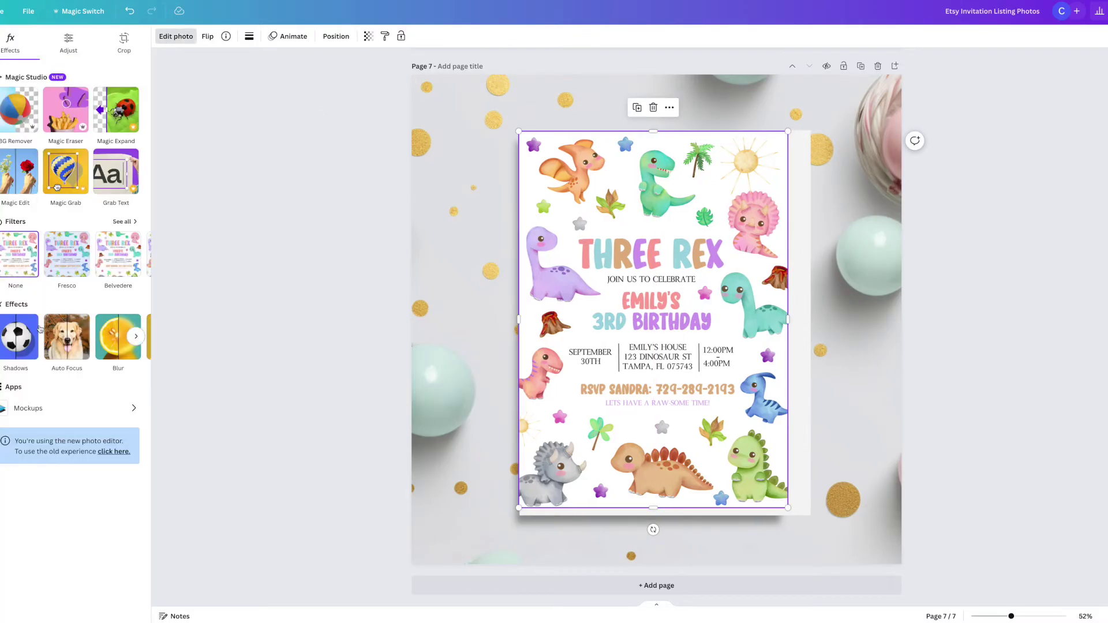
pyautogui.click(17, 337)
pyautogui.click(26, 154)
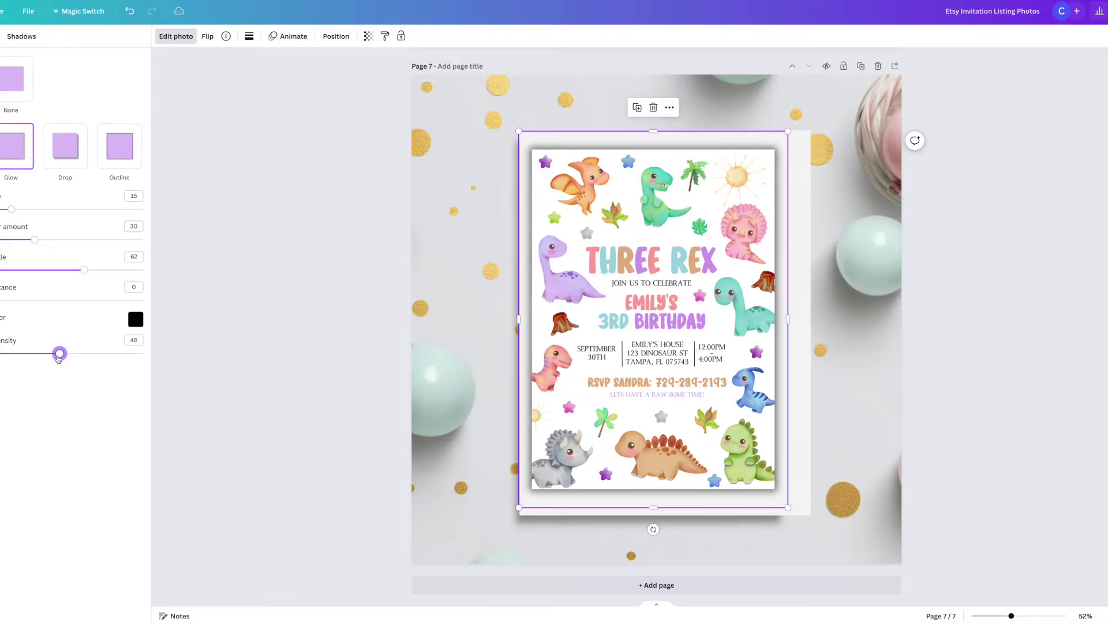
pyautogui.moveTo(58, 358); pyautogui.dragTo(55, 356)
pyautogui.moveTo(30, 239); pyautogui.dragTo(76, 240)
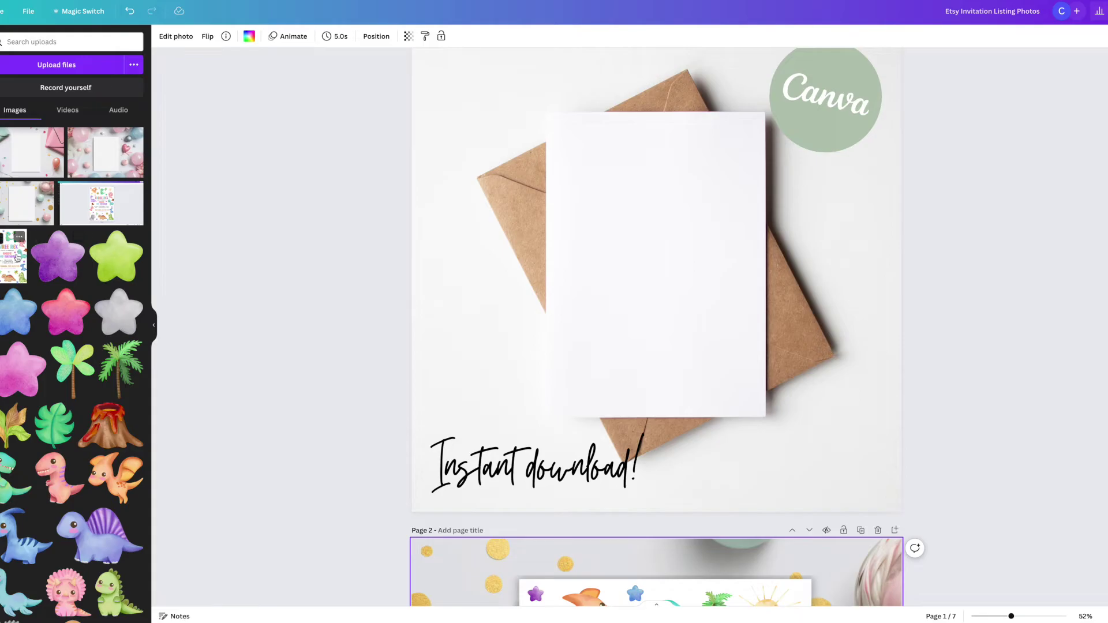
# Step: Place the uploaded invitation image on page 1 and scale it down to fit the card on the kraft envelopes
pyautogui.moveTo(18, 257); pyautogui.dragTo(638, 235)
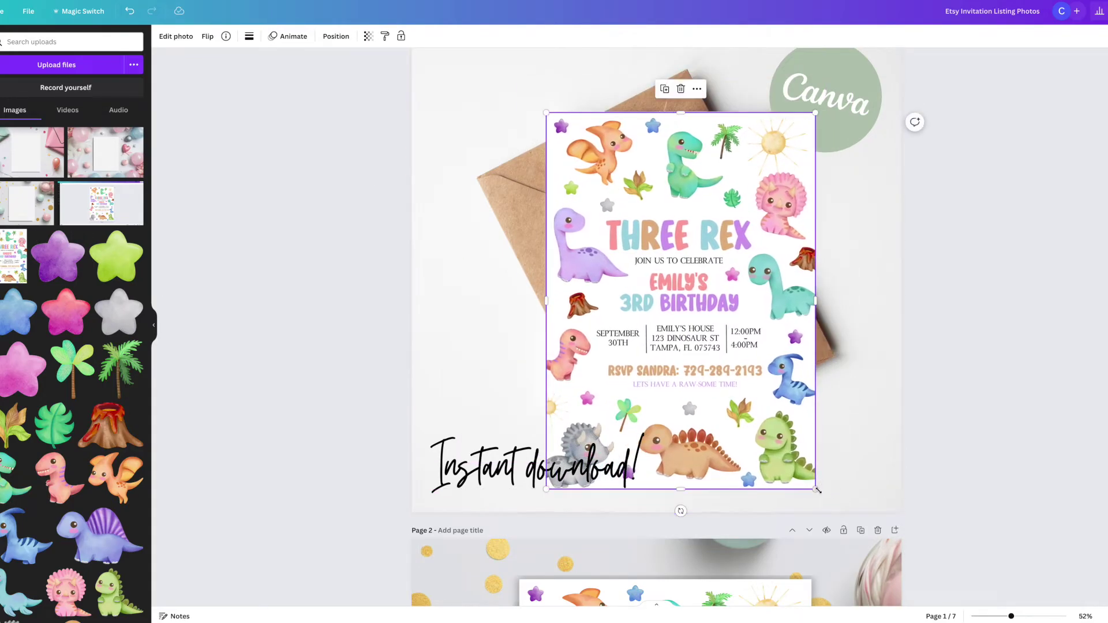
pyautogui.moveTo(815, 488); pyautogui.dragTo(766, 419)
pyautogui.moveTo(725, 382); pyautogui.dragTo(725, 381)
pyautogui.click(940, 403)
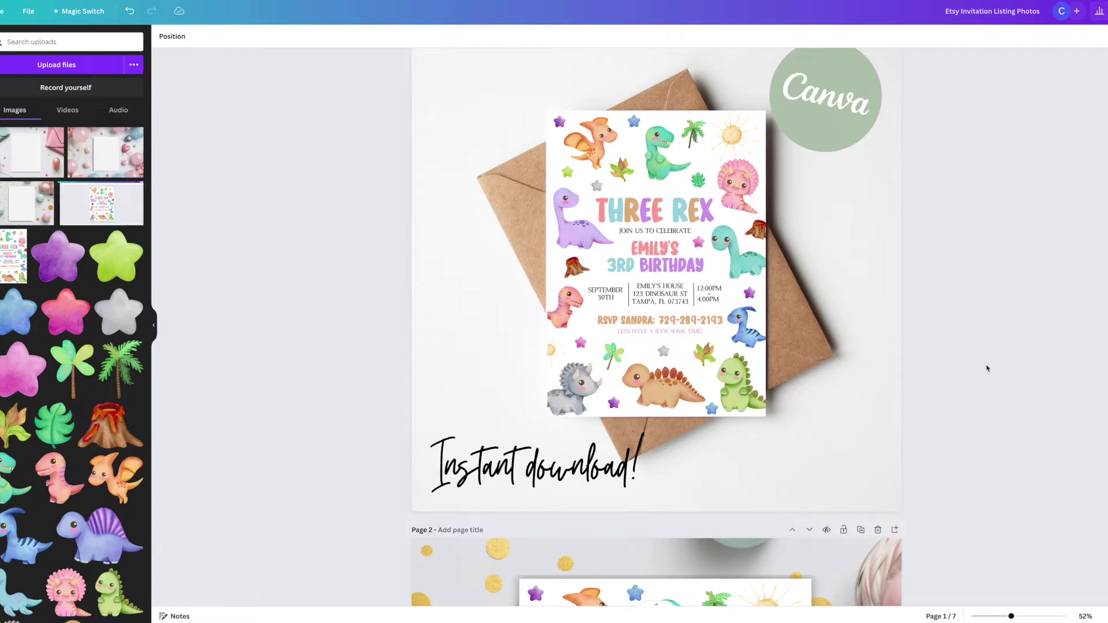
# Step: Apply the Glow shadow to the invitation image on page 1
pyautogui.click(595, 244)
pyautogui.click(195, 36)
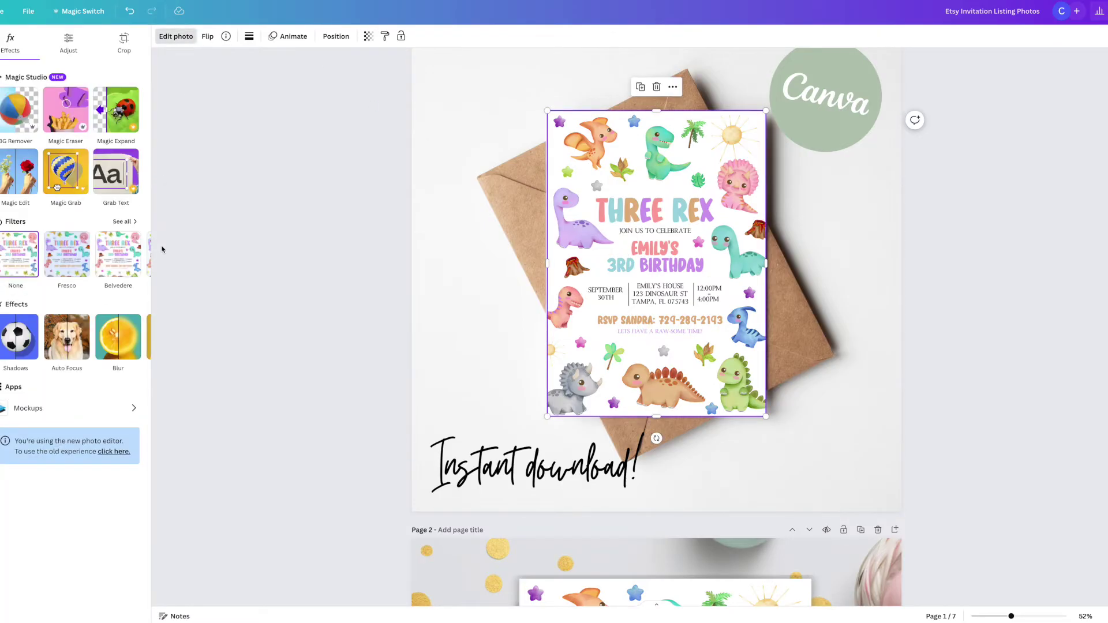
pyautogui.click(20, 336)
pyautogui.click(23, 152)
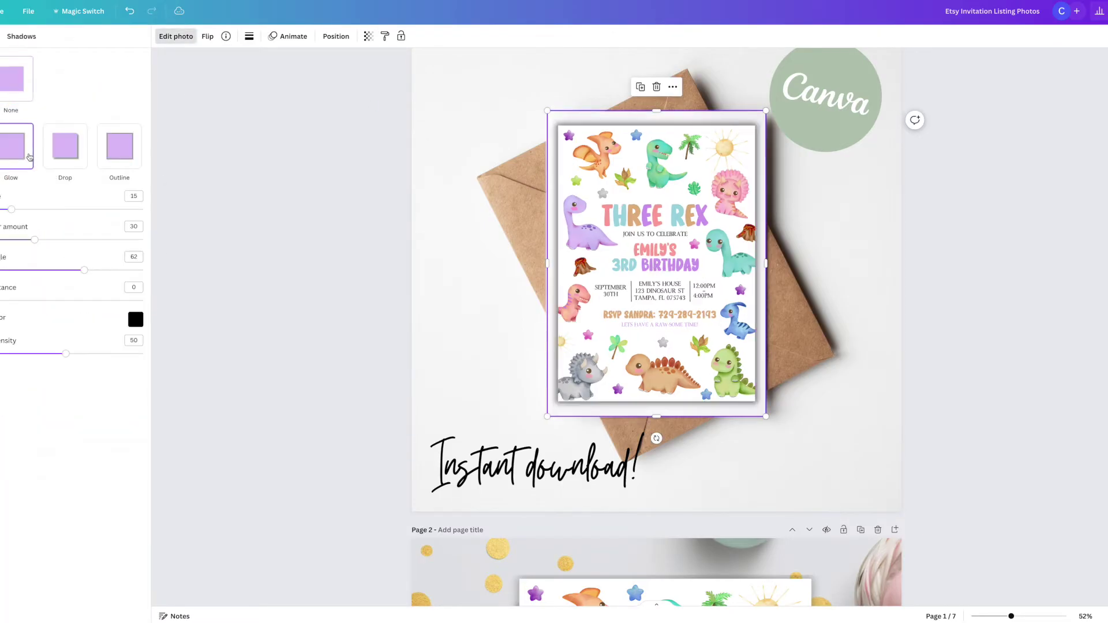
pyautogui.click(201, 235)
# Step: Move and enlarge the glowing invitation on page 1 so that it covers the card on the envelopes again
pyautogui.moveTo(661, 209); pyautogui.dragTo(648, 200)
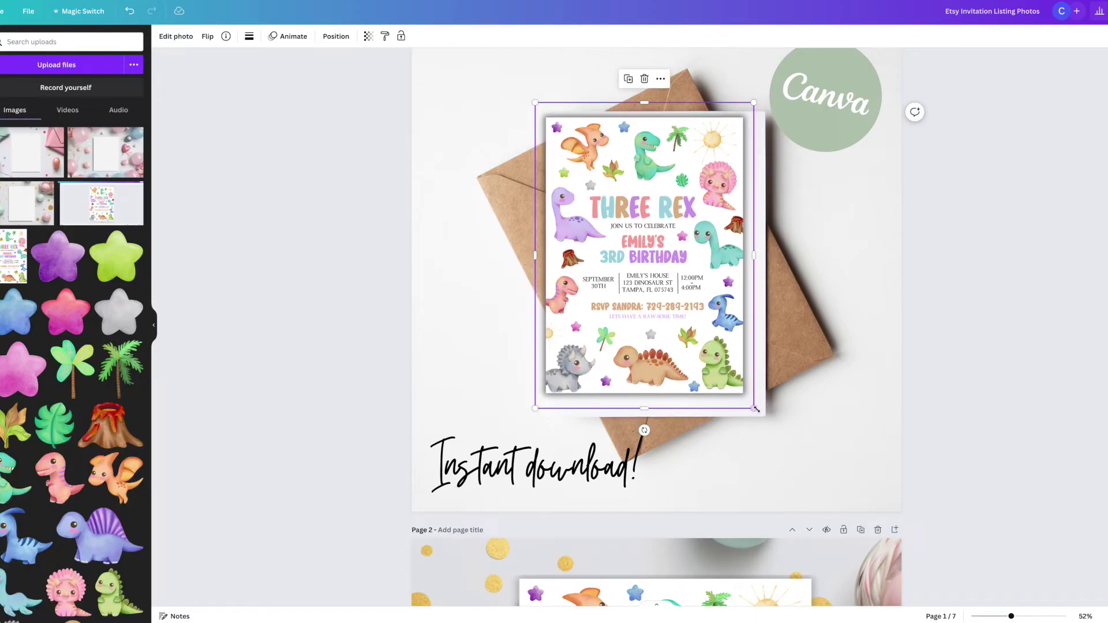
pyautogui.moveTo(756, 409); pyautogui.dragTo(780, 445)
pyautogui.moveTo(691, 282); pyautogui.dragTo(690, 274)
pyautogui.click(902, 282)
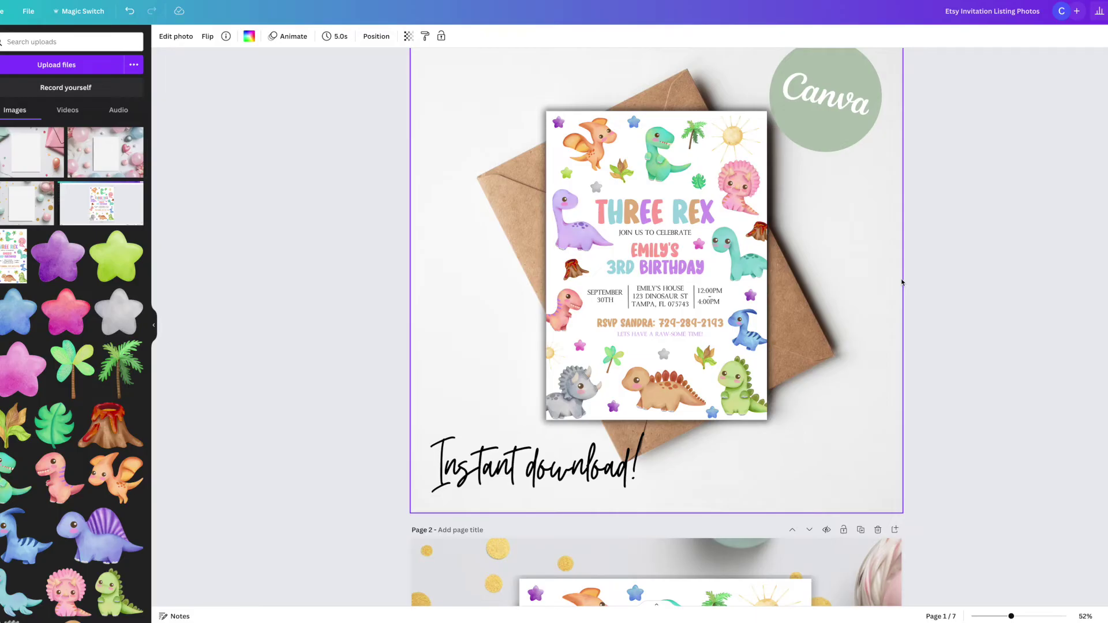
# Step: Insert the uploaded editor screenshot of the invitation into the computer monitor frame on page 3
pyautogui.scroll(-12, 902, 282)
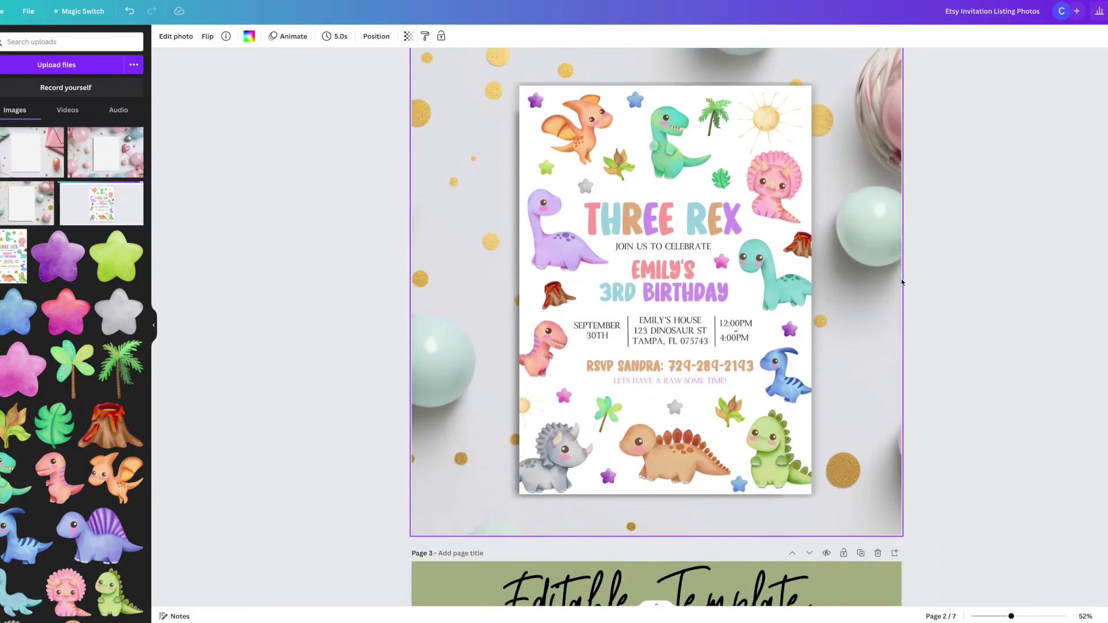
pyautogui.scroll(-3, 902, 282)
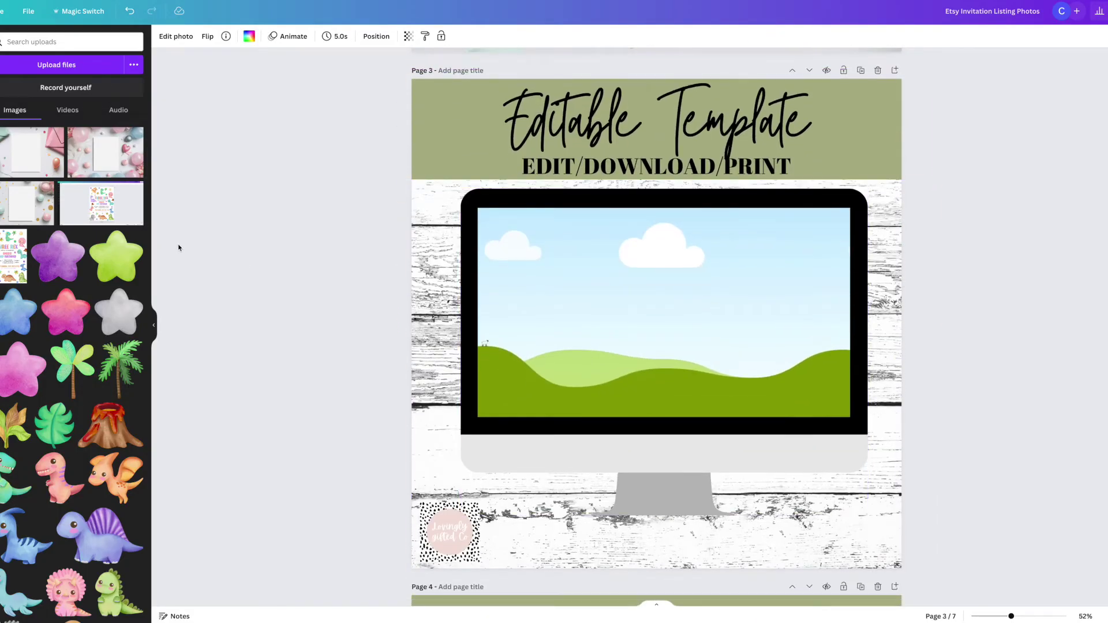
pyautogui.click(102, 203)
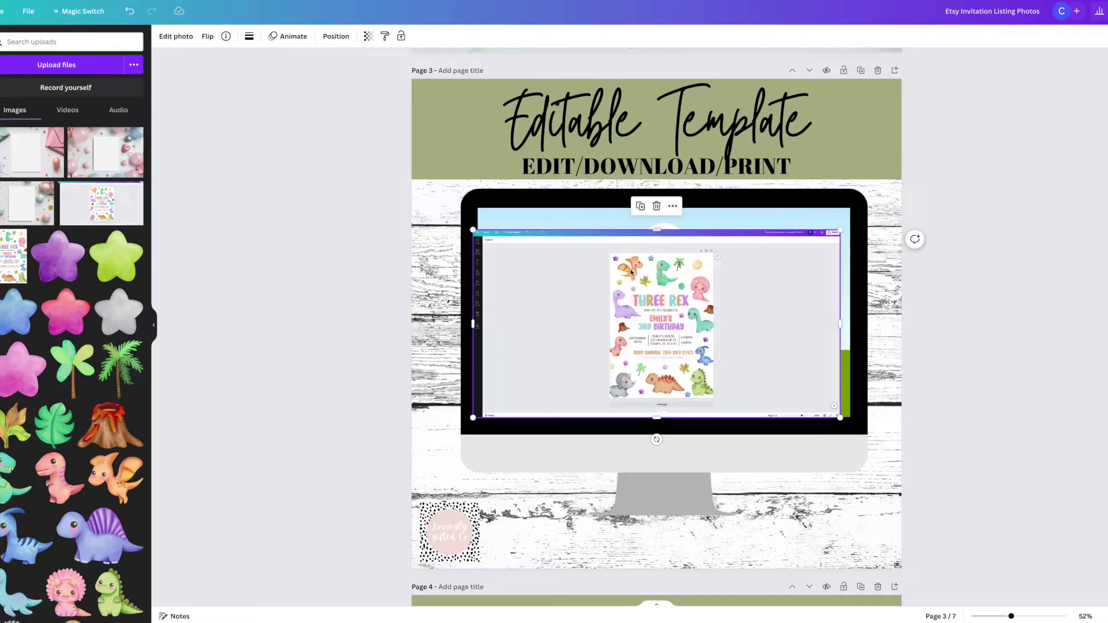
pyautogui.moveTo(631, 272); pyautogui.dragTo(635, 269)
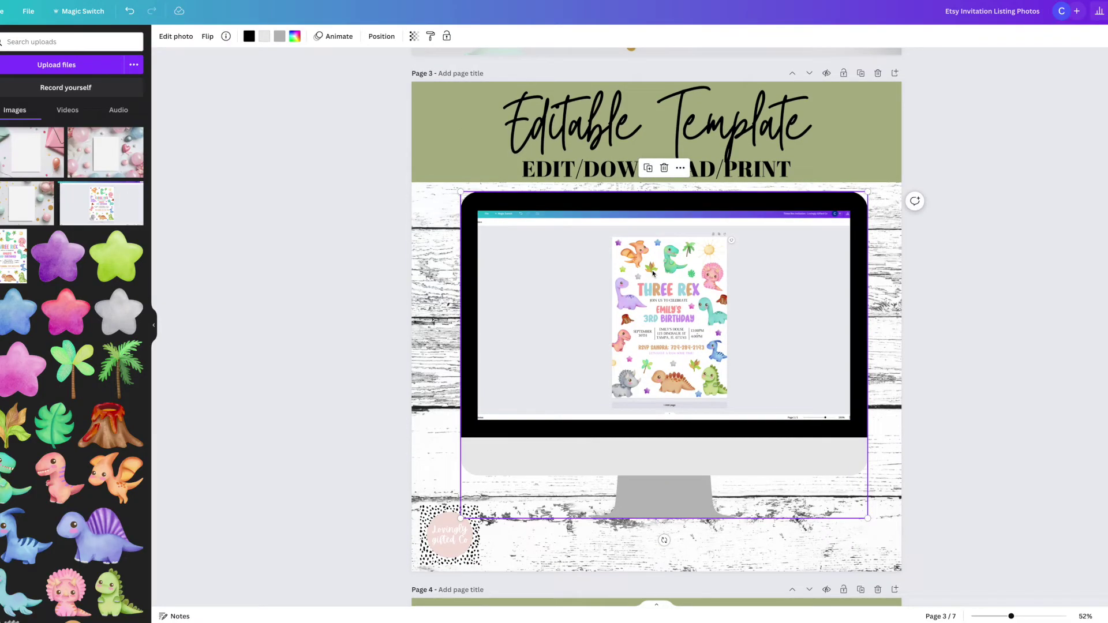
# Step: Enlarge and reposition the screenshot inside the page 3 monitor frame, leaving the monitor itself at its original size
pyautogui.moveTo(461, 191); pyautogui.dragTo(448, 185)
pyautogui.hotkey('ctrl', 'z')
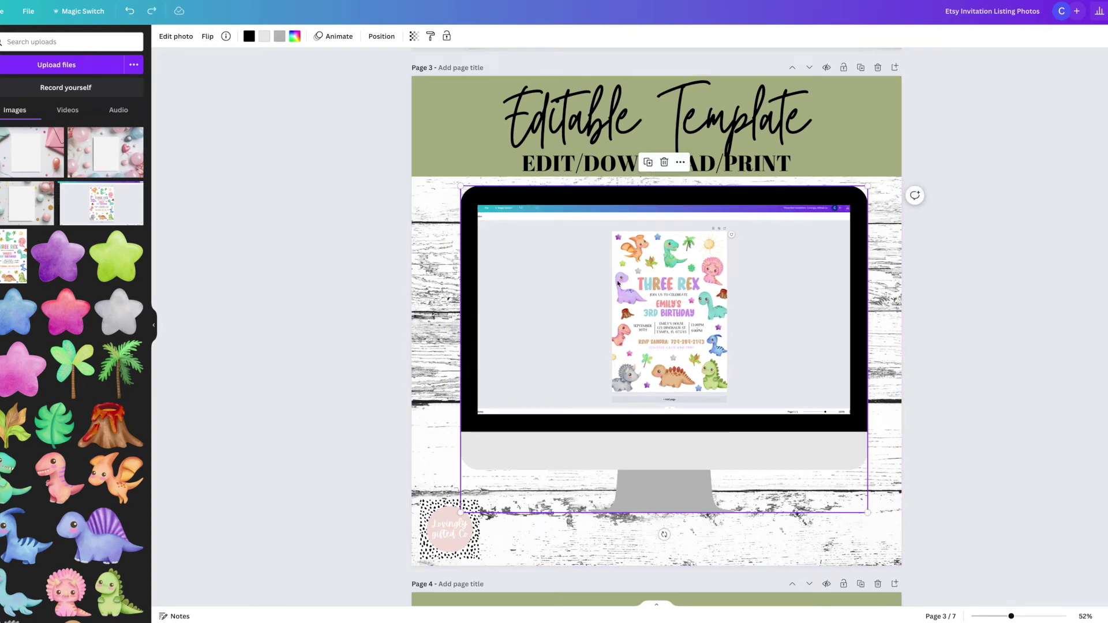
pyautogui.doubleClick(675, 309)
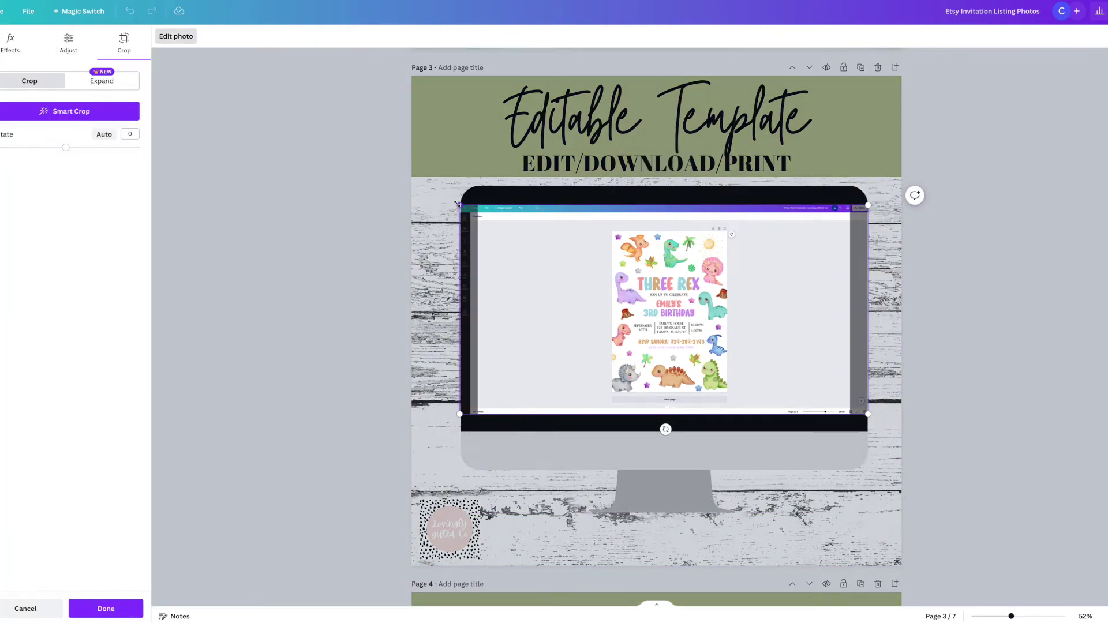
pyautogui.moveTo(457, 205); pyautogui.dragTo(450, 200)
pyautogui.scroll(-1, 686, 287)
pyautogui.moveTo(686, 287); pyautogui.dragTo(682, 286)
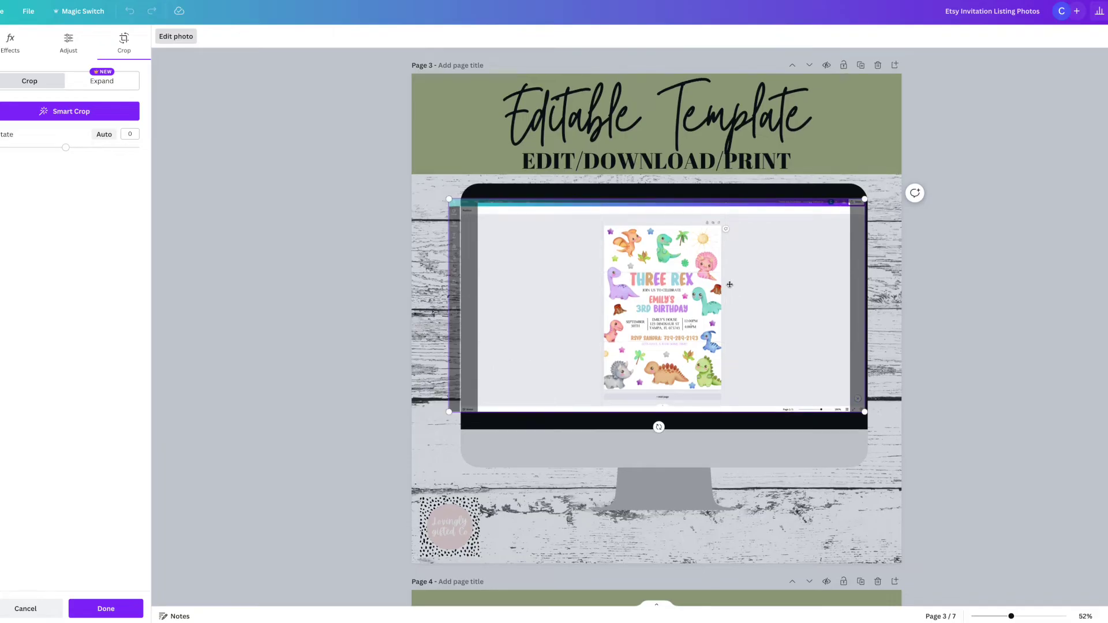
pyautogui.click(1056, 301)
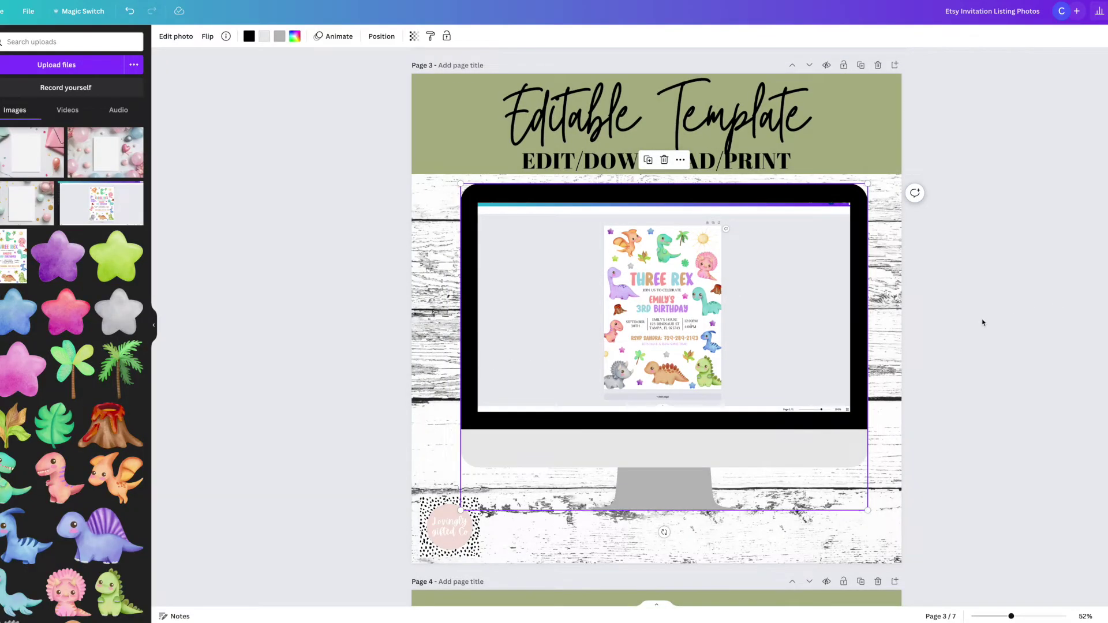
# Step: Place the uploaded invitation image on page 4 below the green header and give it a Glow shadow
pyautogui.scroll(-9, 983, 321)
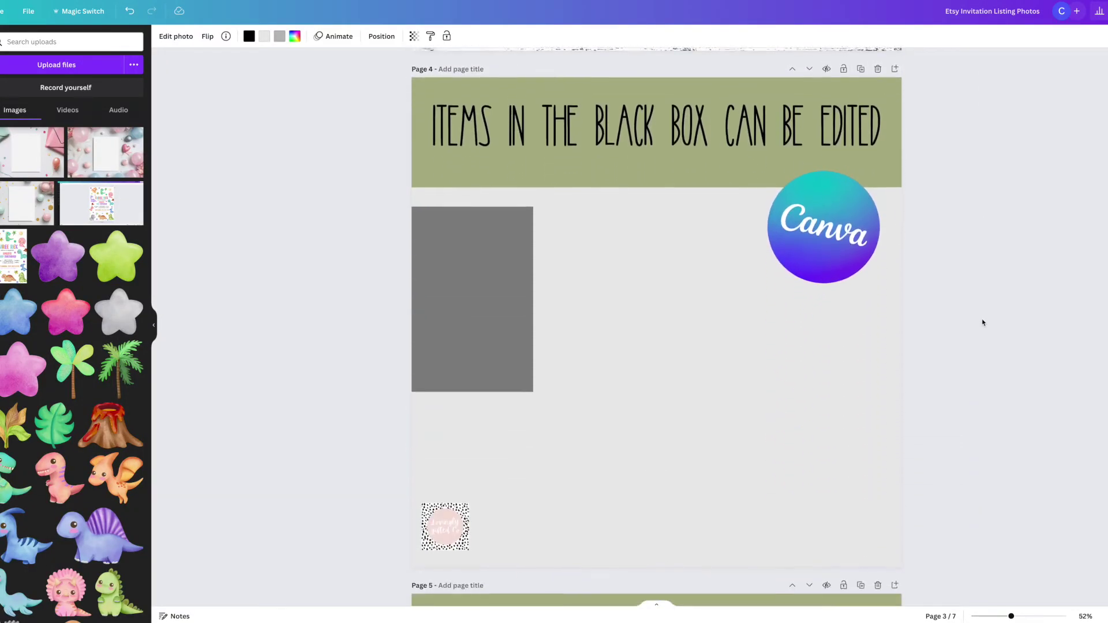
pyautogui.click(13, 254)
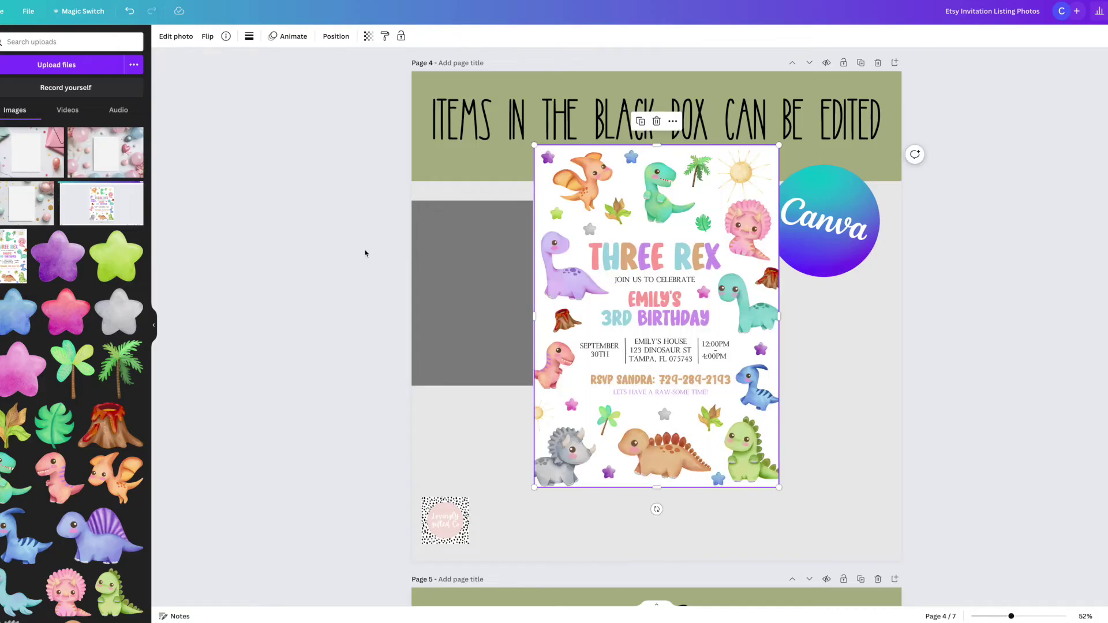
pyautogui.click(168, 42)
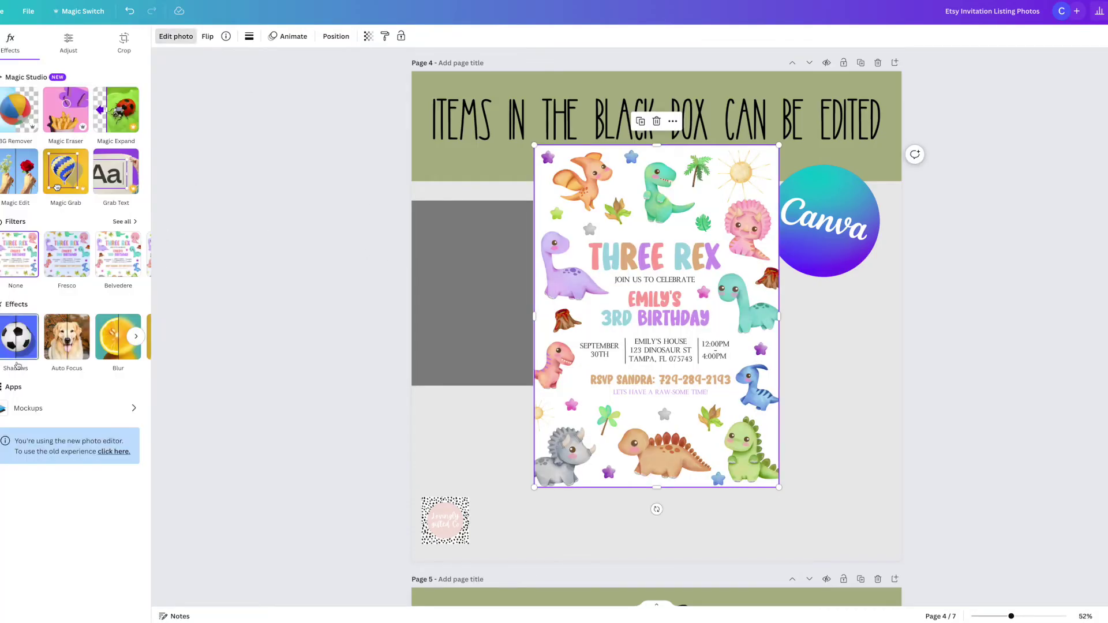
pyautogui.click(75, 337)
pyautogui.click(10, 152)
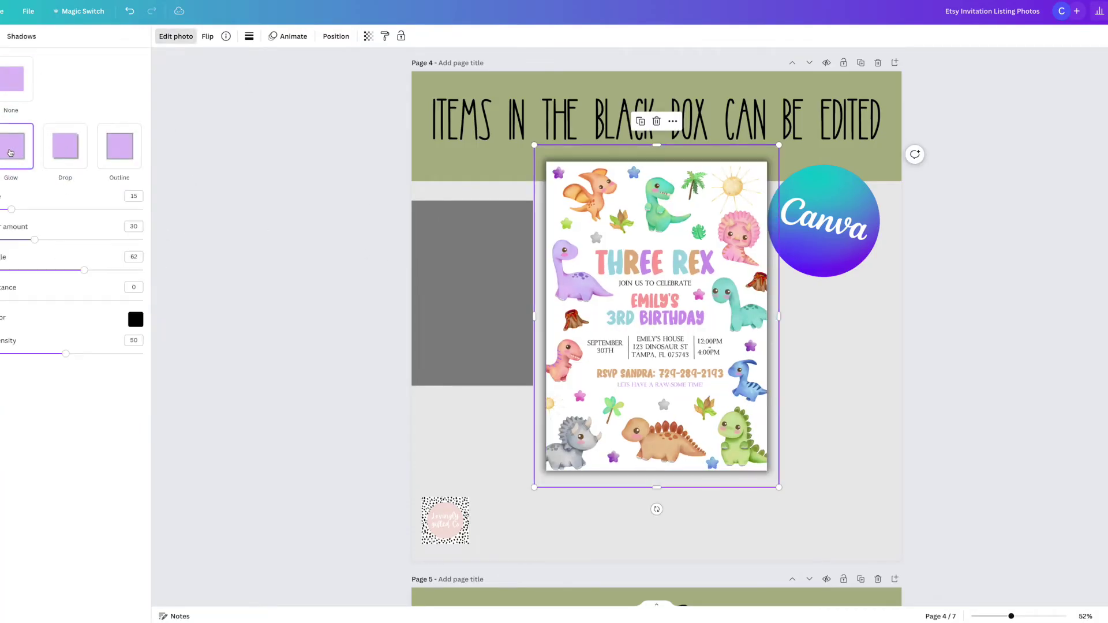
pyautogui.click(237, 212)
pyautogui.moveTo(647, 217); pyautogui.dragTo(648, 274)
pyautogui.click(1052, 344)
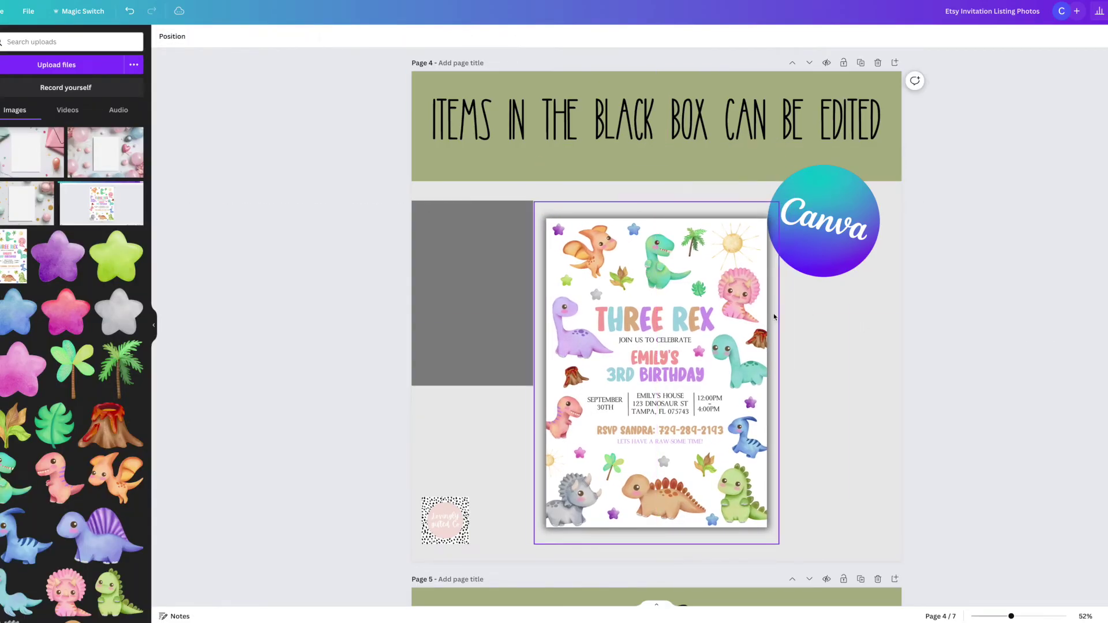
# Step: Shrink the semi-transparent dark box on page 4 and bring it in front of the invitation image
pyautogui.scroll(-1, 775, 316)
pyautogui.click(473, 258)
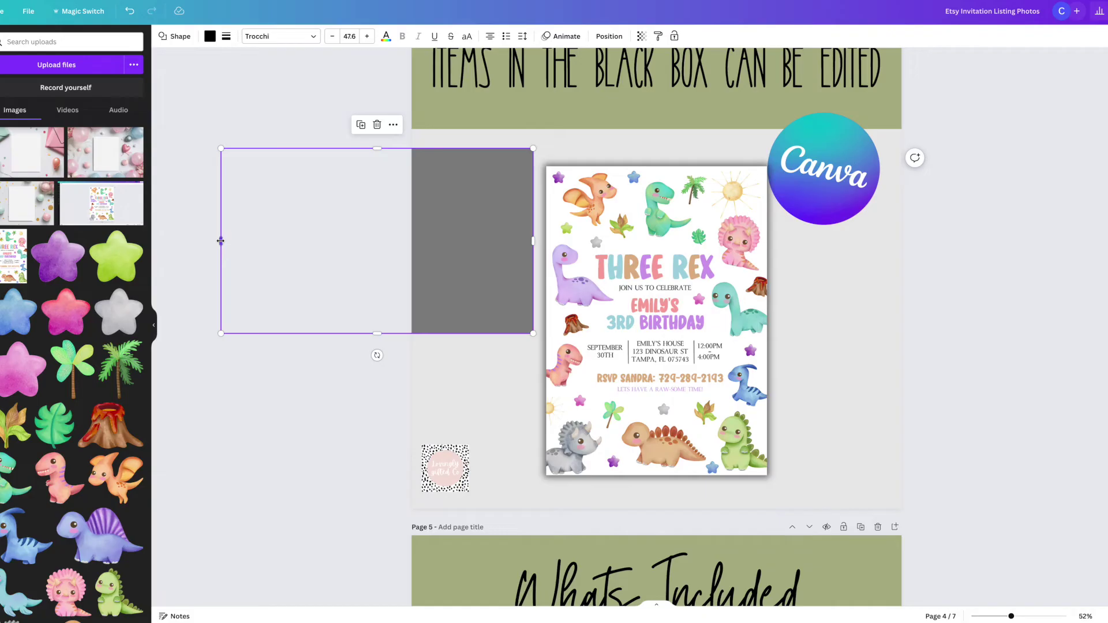
pyautogui.moveTo(221, 241); pyautogui.dragTo(441, 241)
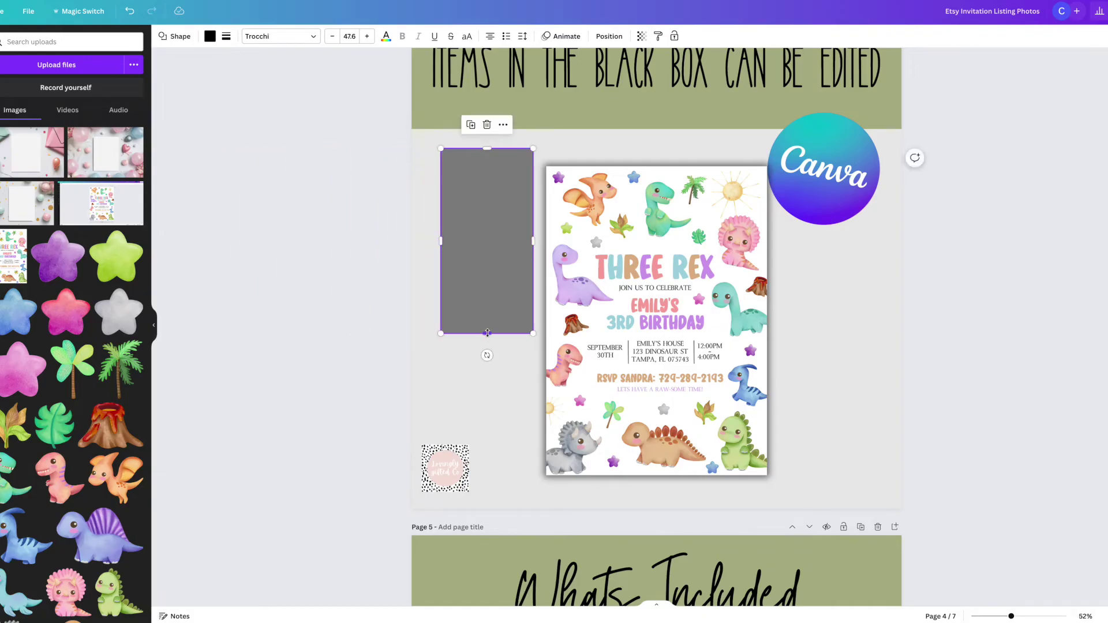
pyautogui.moveTo(487, 333); pyautogui.dragTo(487, 198)
pyautogui.press('Delete')
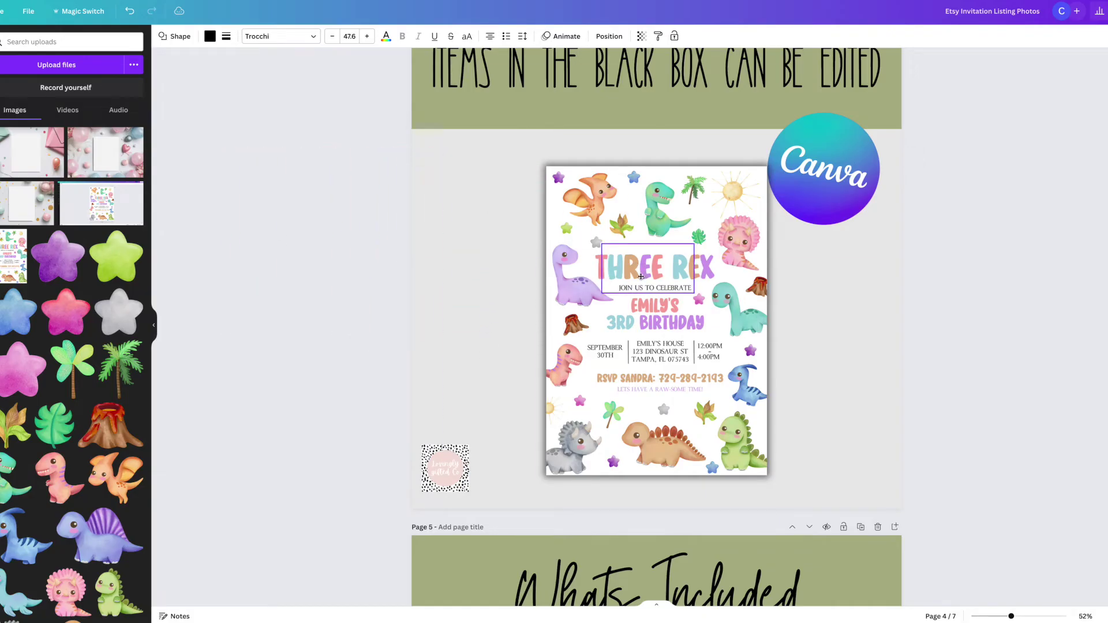
pyautogui.hotkey('ctrl', 'z')
pyautogui.click(609, 36)
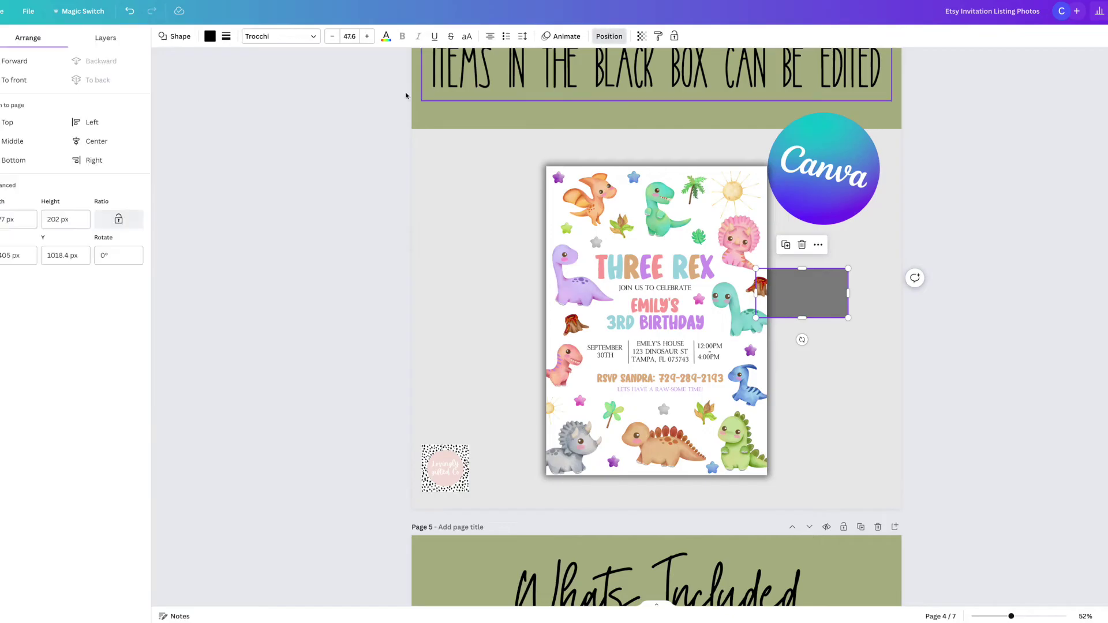
pyautogui.click(55, 86)
# Step: Place and resize the dark box over the page 4 invitation so it covers the text from the THREE REX title to the closing line
pyautogui.moveTo(806, 299); pyautogui.dragTo(725, 271)
pyautogui.moveTo(662, 290); pyautogui.dragTo(663, 391)
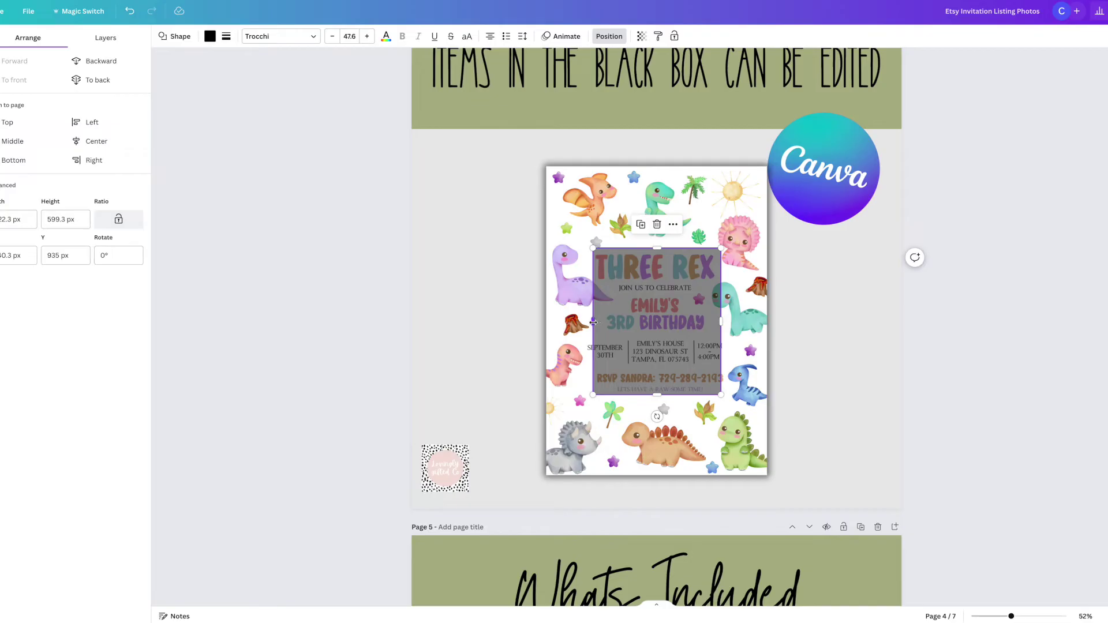
pyautogui.moveTo(594, 322); pyautogui.dragTo(586, 322)
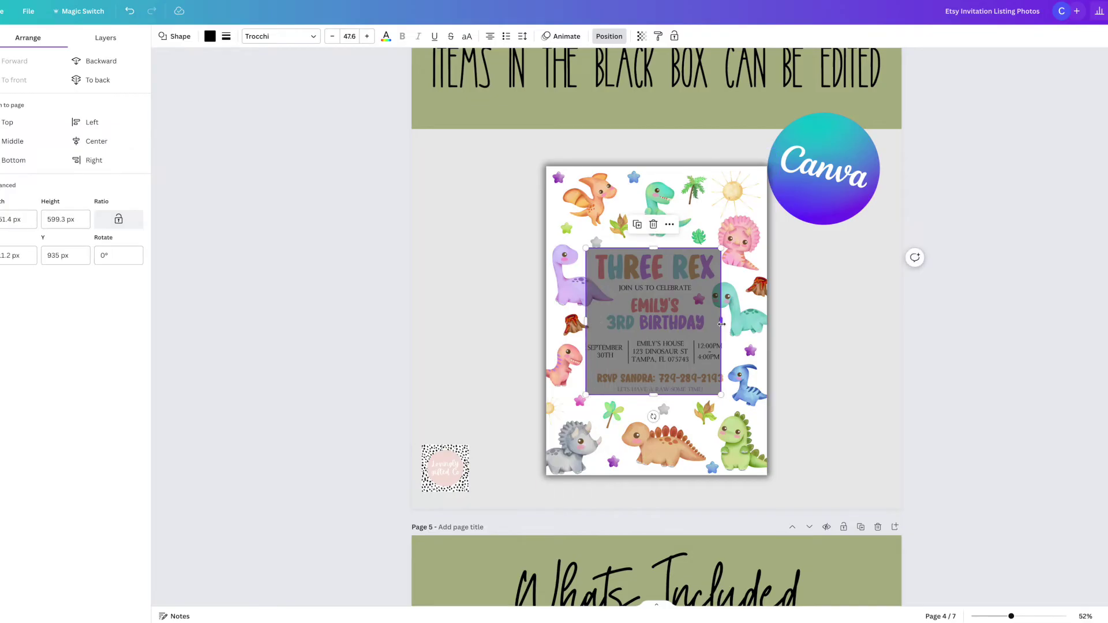
pyautogui.moveTo(722, 324); pyautogui.dragTo(727, 324)
pyautogui.click(1012, 370)
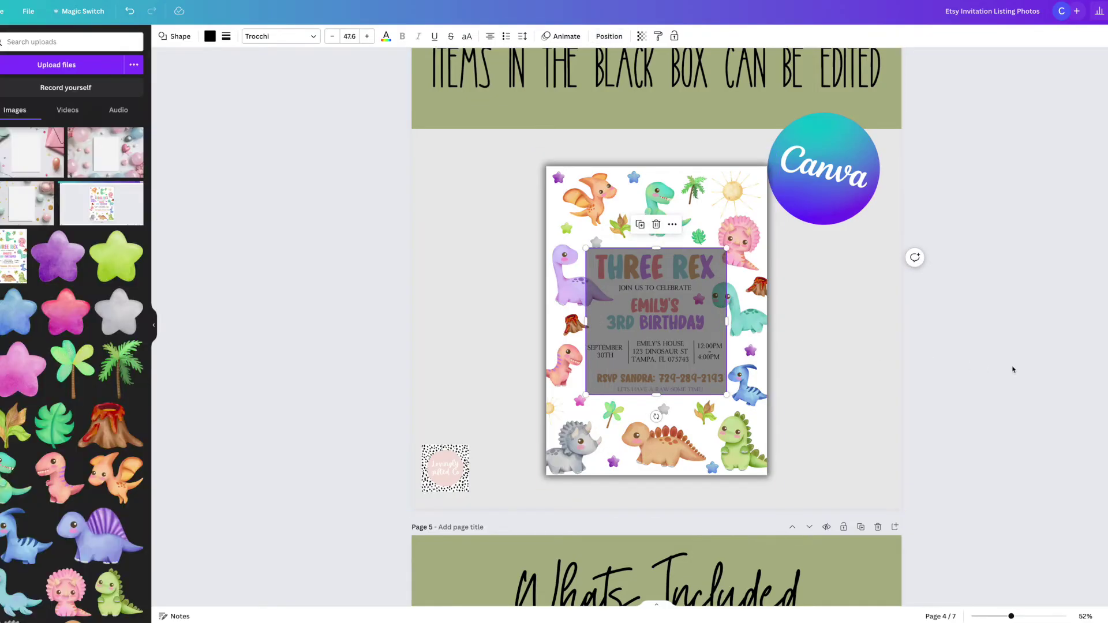
pyautogui.press('Escape')
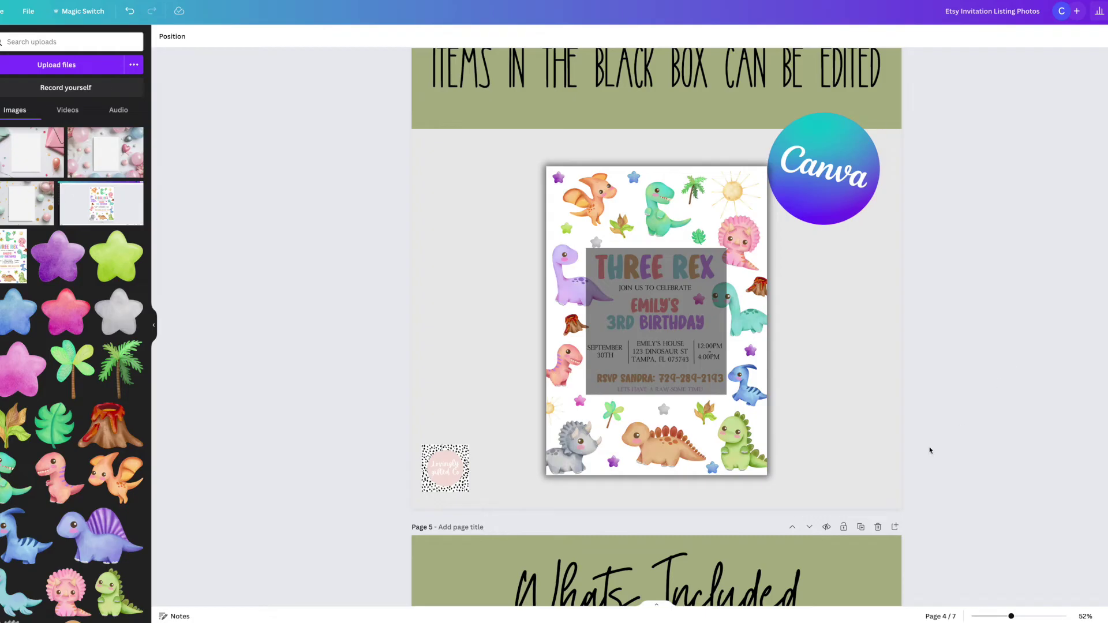
# Step: Delete page 7, which shows the tilted invitation on a wooden plate
pyautogui.scroll(-7, 840, 419)
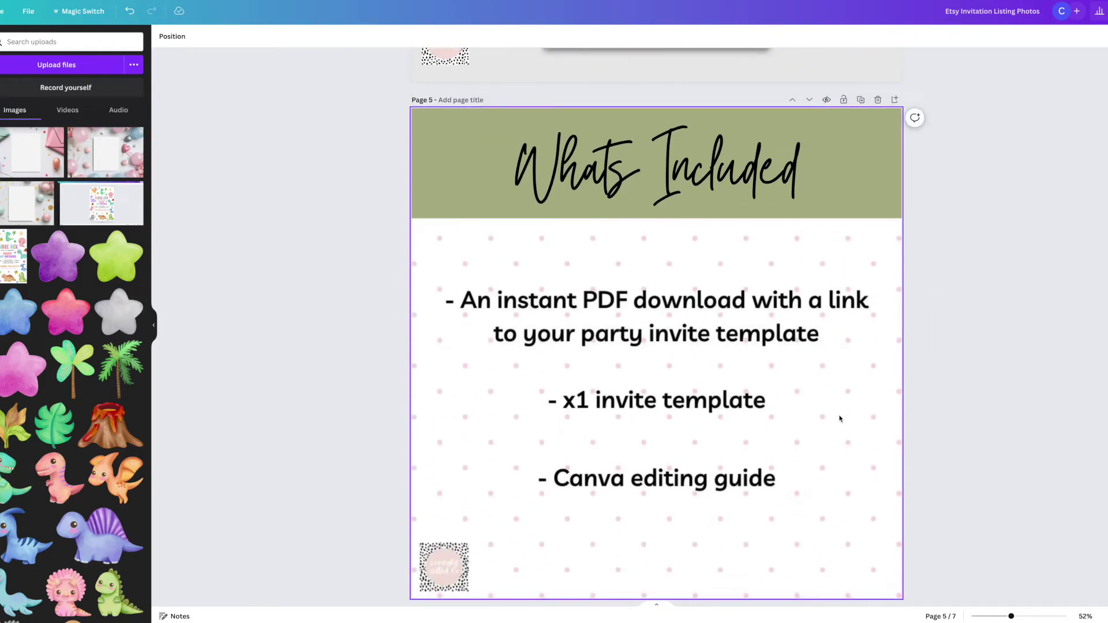
pyautogui.scroll(-1, 840, 420)
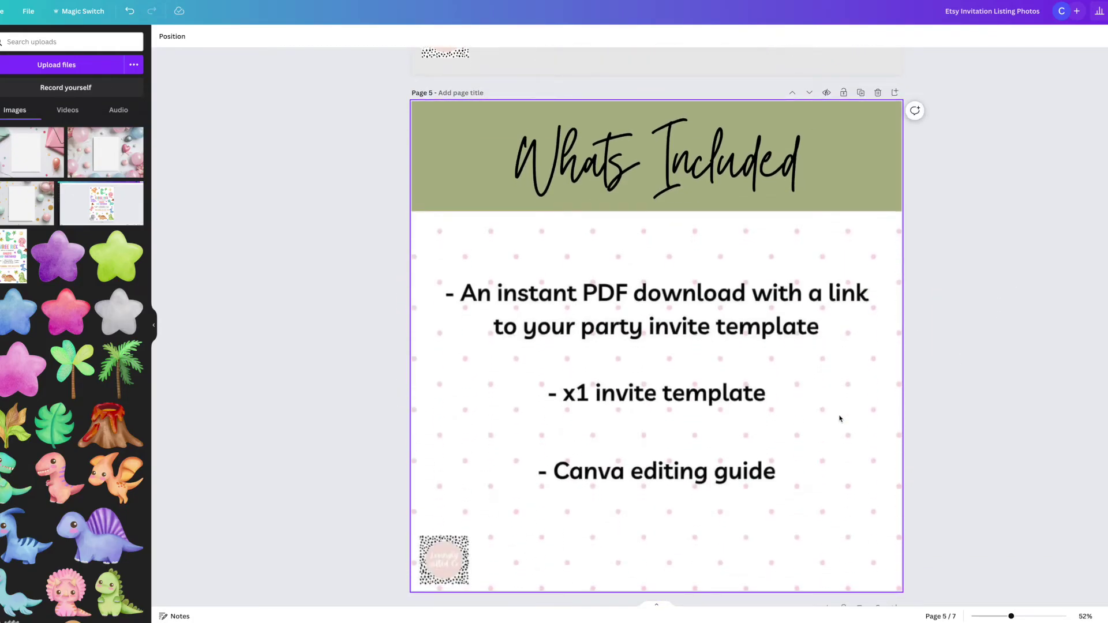
pyautogui.scroll(-1, 840, 420)
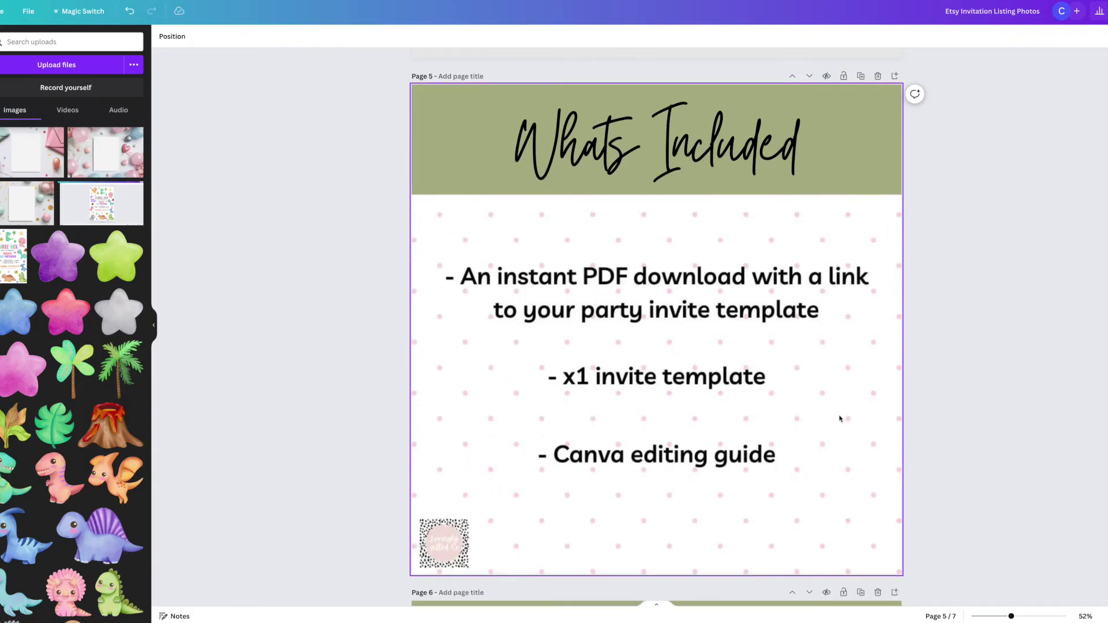
pyautogui.scroll(-8, 760, 409)
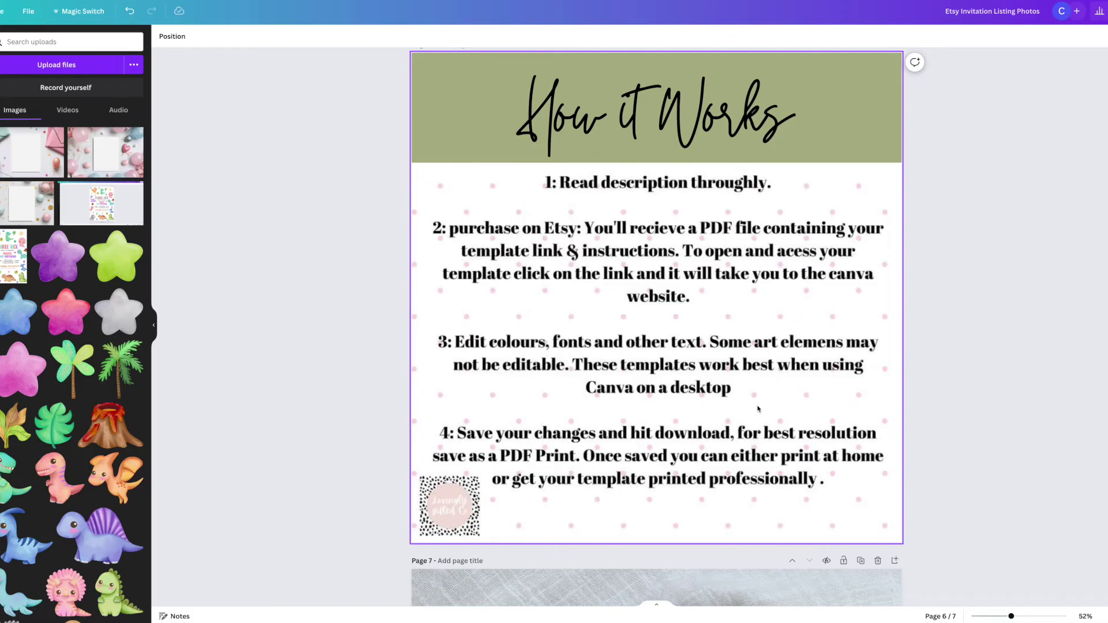
pyautogui.scroll(-8, 759, 409)
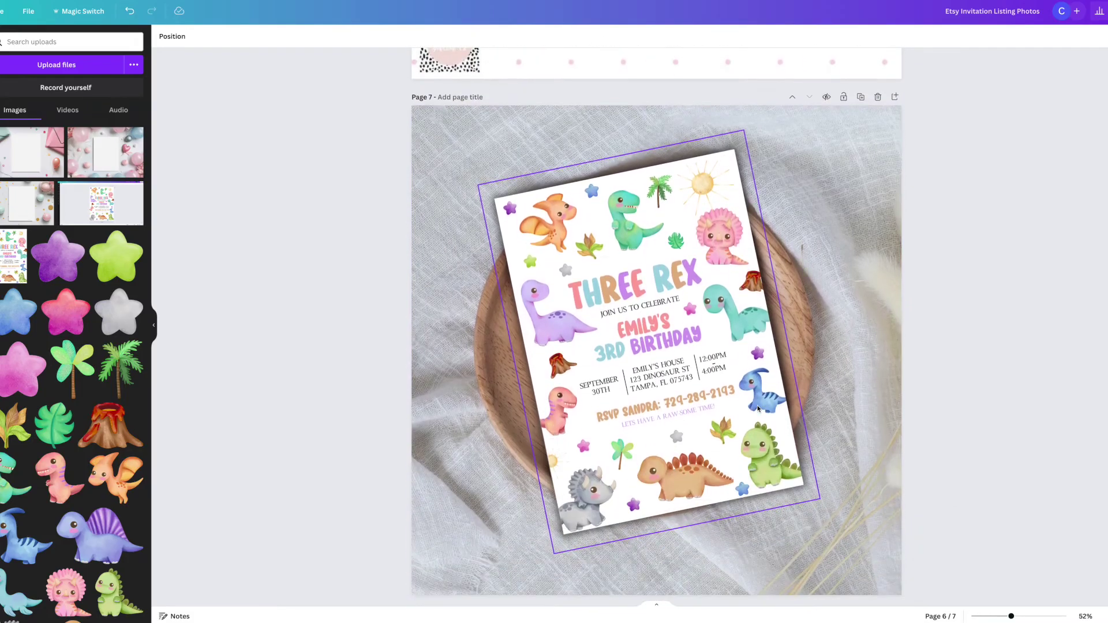
pyautogui.click(878, 97)
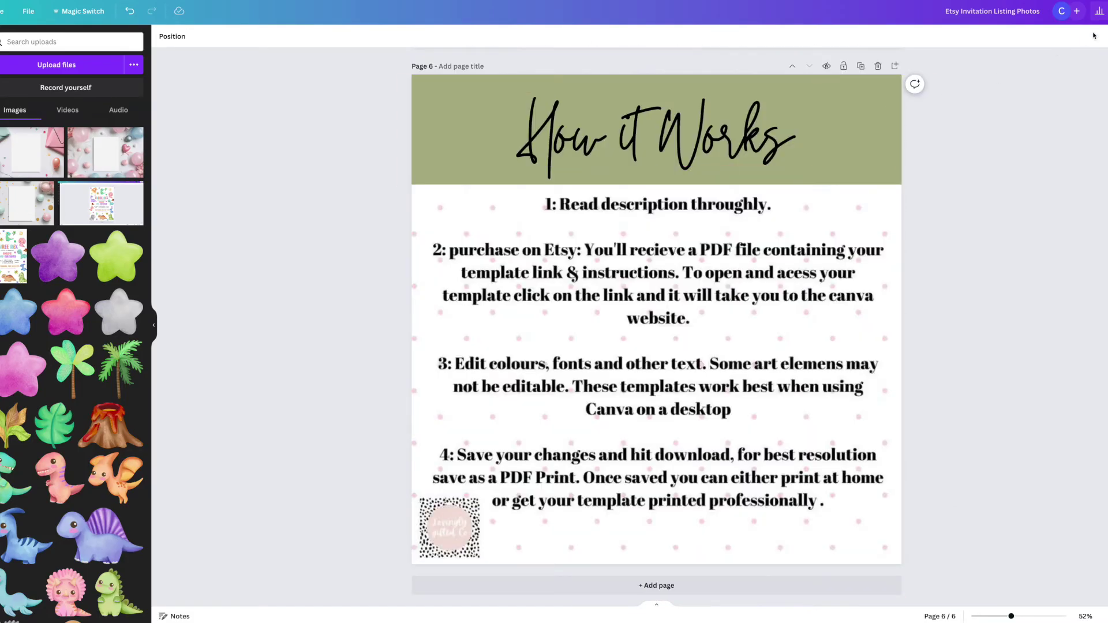
# Step: Download all six listing photo pages as PNG files
pyautogui.scroll(20, 1059, 73)
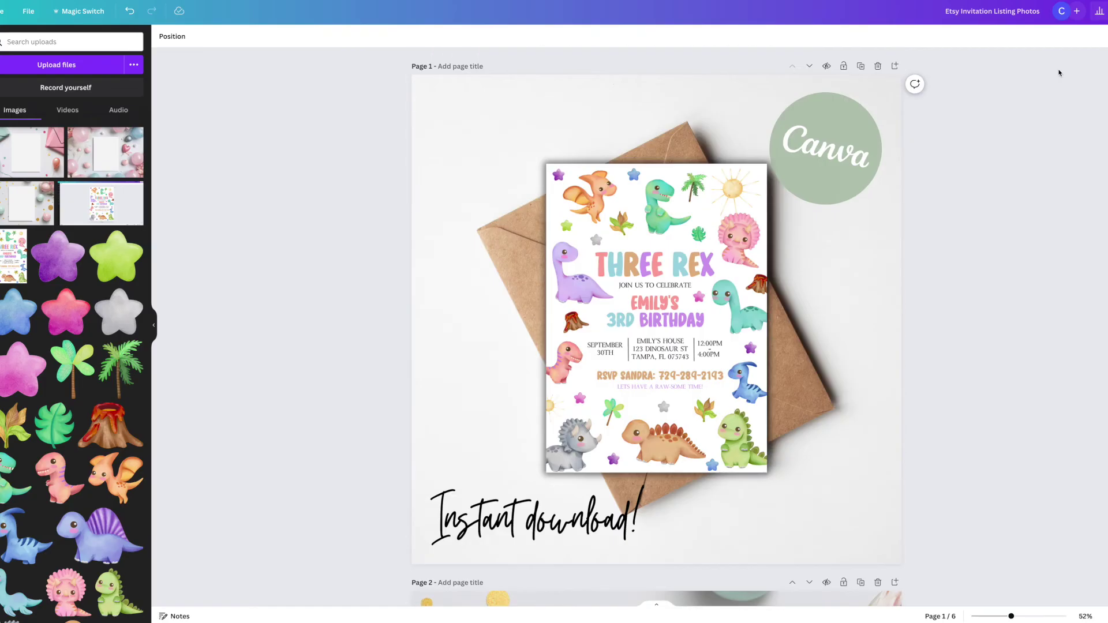
pyautogui.click(1105, 11)
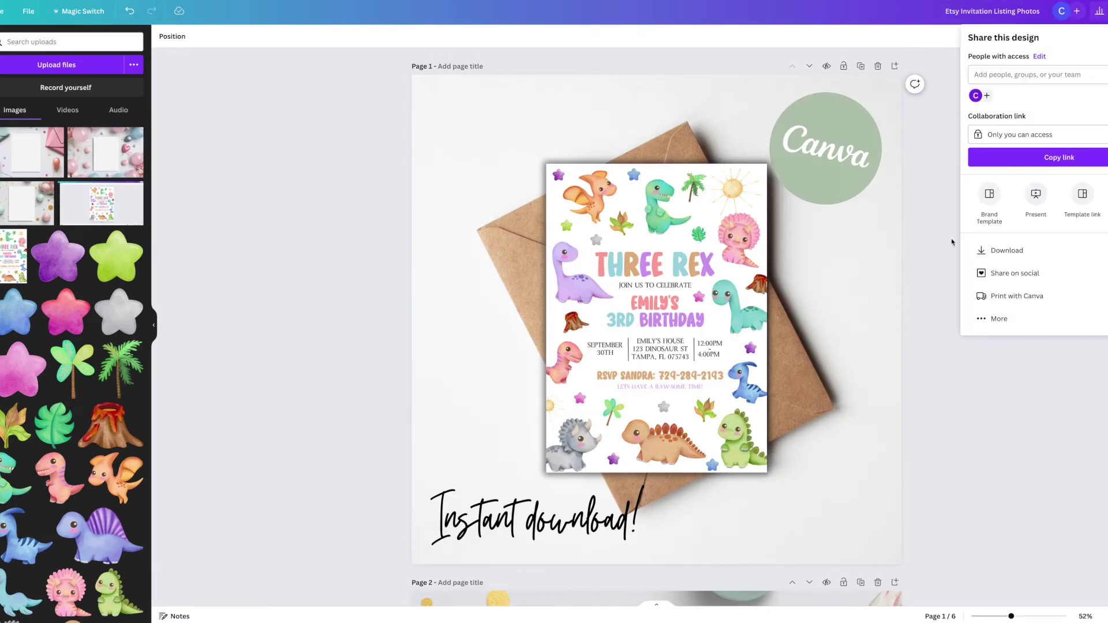
pyautogui.click(1002, 249)
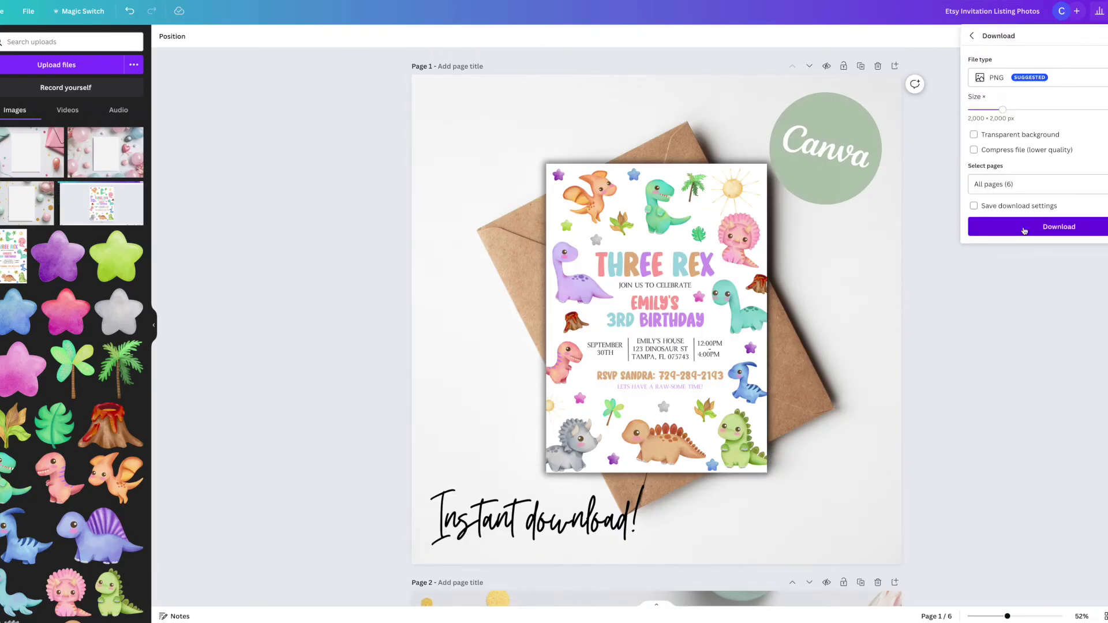
pyautogui.click(1022, 227)
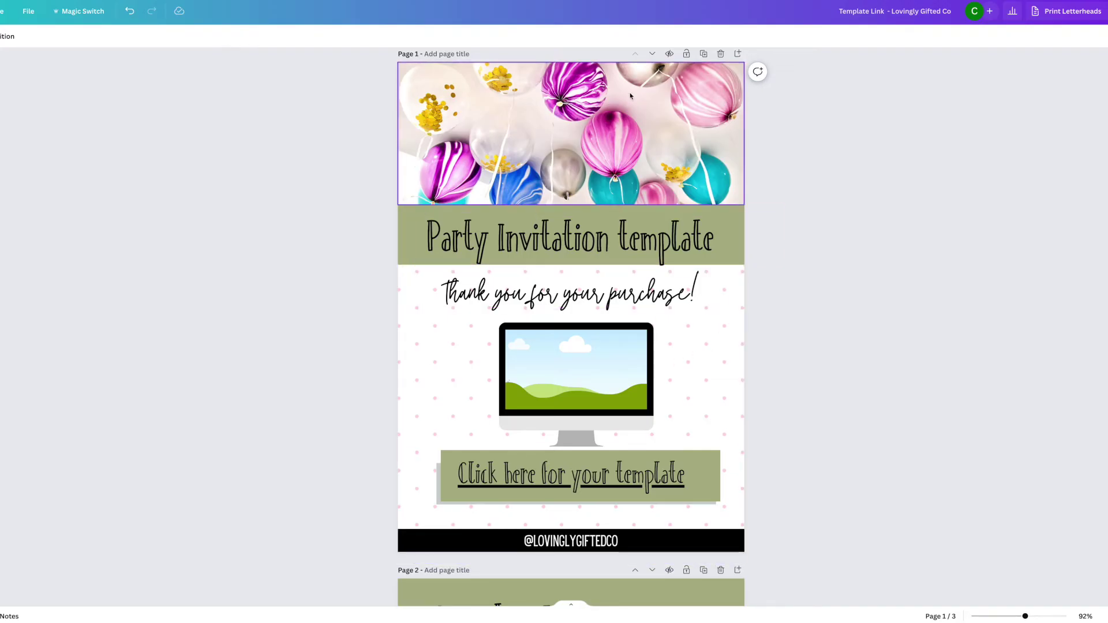
# Step: Search the elements for "balloons" and browse the photo results for an alternative header picture on page 1
pyautogui.click(497, 183)
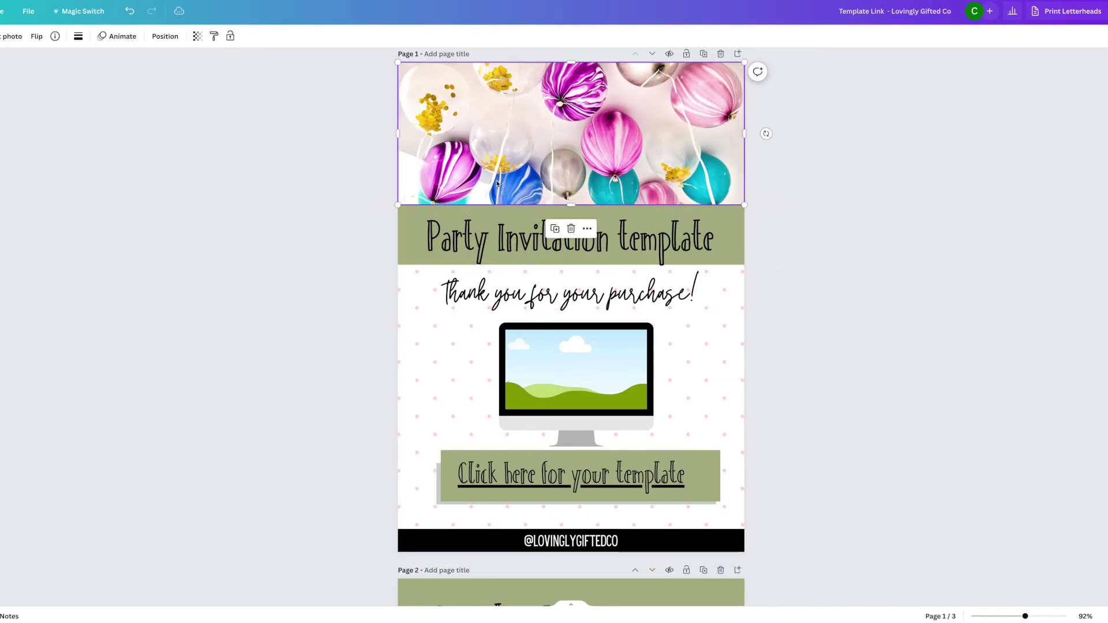
pyautogui.click(317, 183)
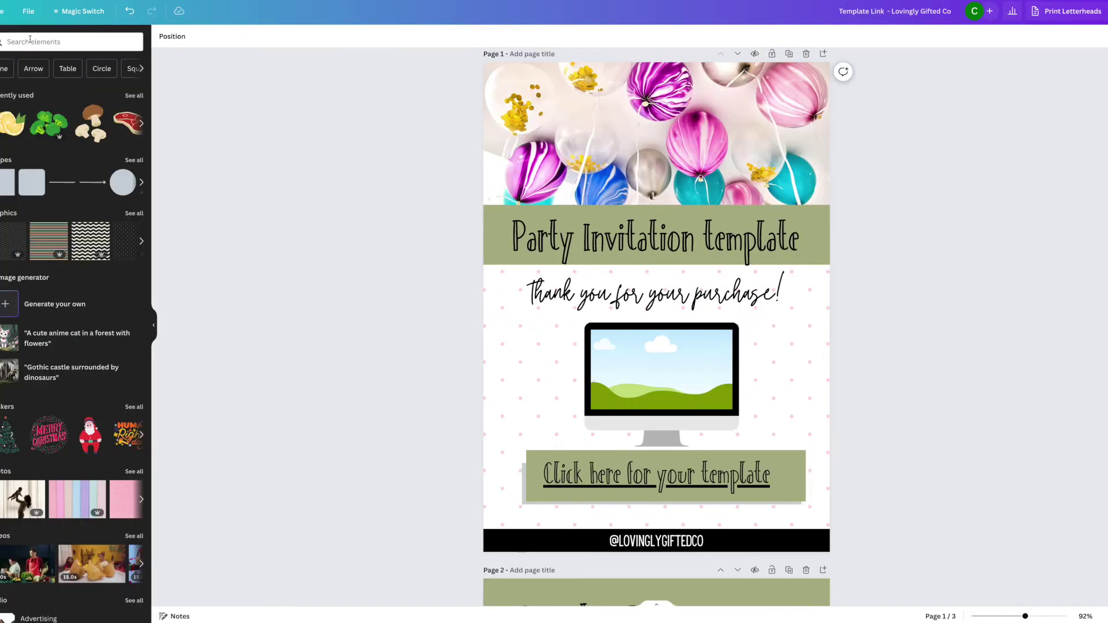
pyautogui.click(30, 40)
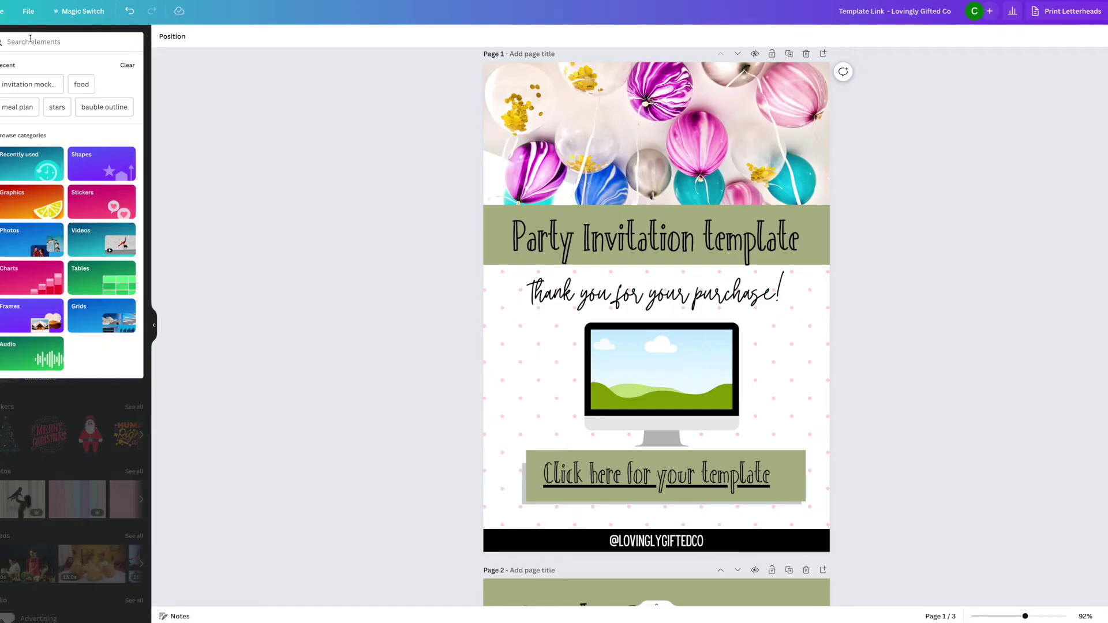
pyautogui.write('balloons')
pyautogui.press('Return')
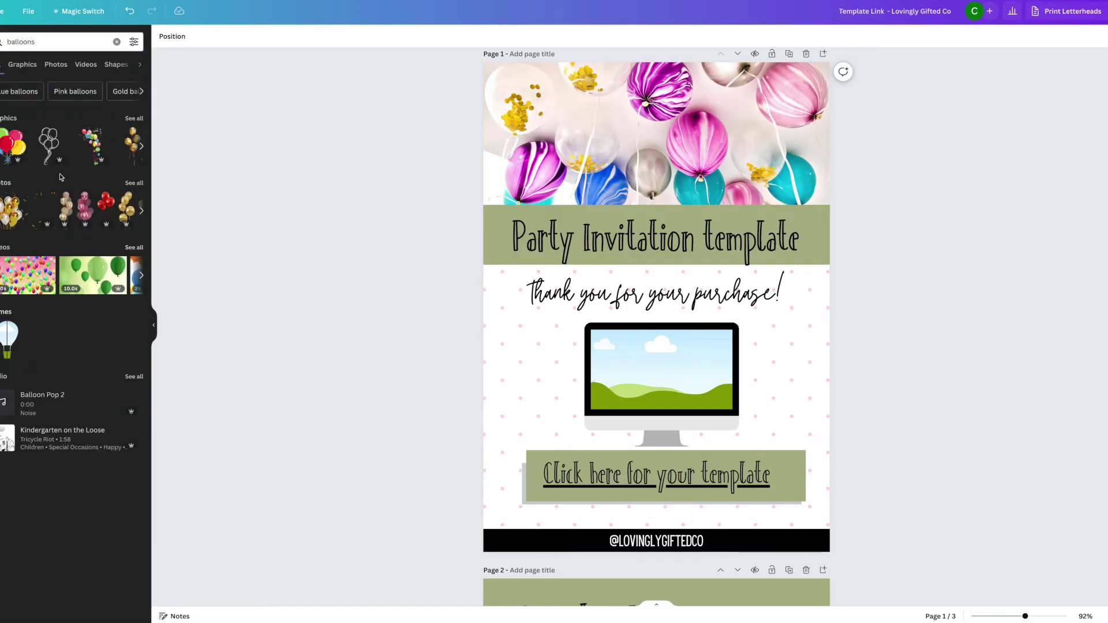
pyautogui.click(130, 182)
pyautogui.scroll(-3, 107, 278)
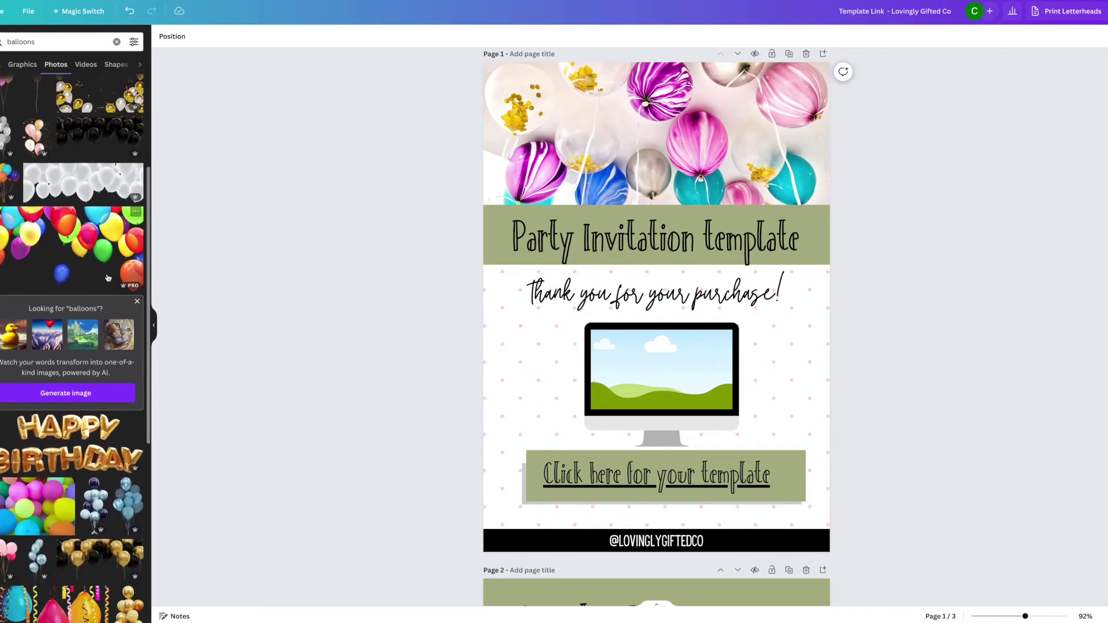
pyautogui.scroll(-1, 107, 278)
# Step: Try the multicoloured balloon photo as the page 1 header, moving the marbled balloon photo away and enlarging the new one to page width
pyautogui.moveTo(635, 132); pyautogui.dragTo(537, 382)
pyautogui.scroll(1, 68, 454)
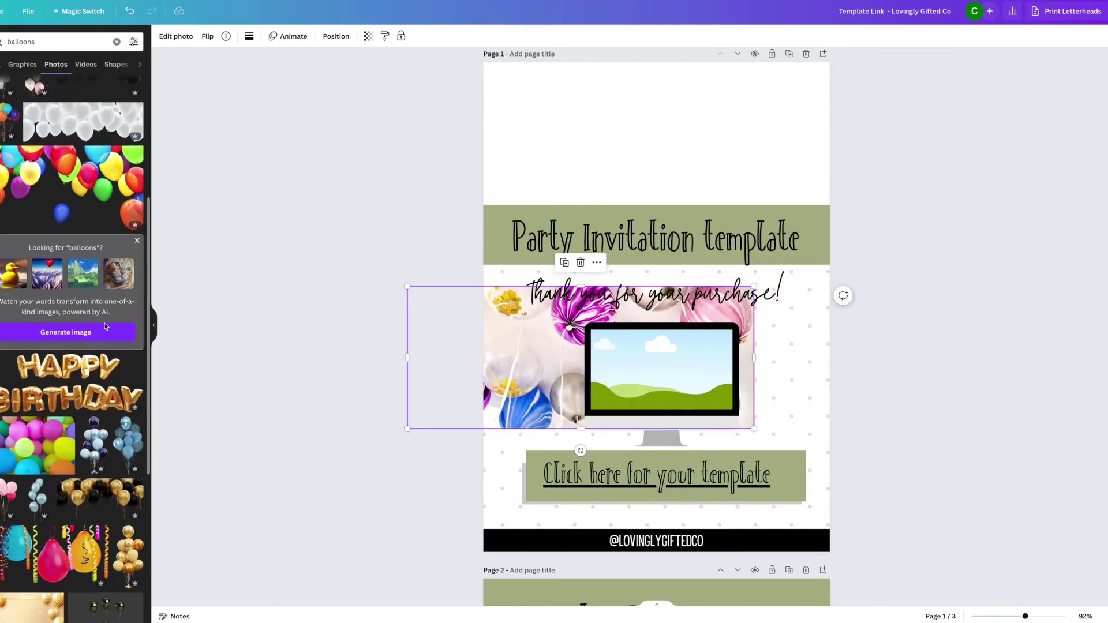
pyautogui.click(68, 453)
pyautogui.moveTo(614, 338); pyautogui.dragTo(582, 145)
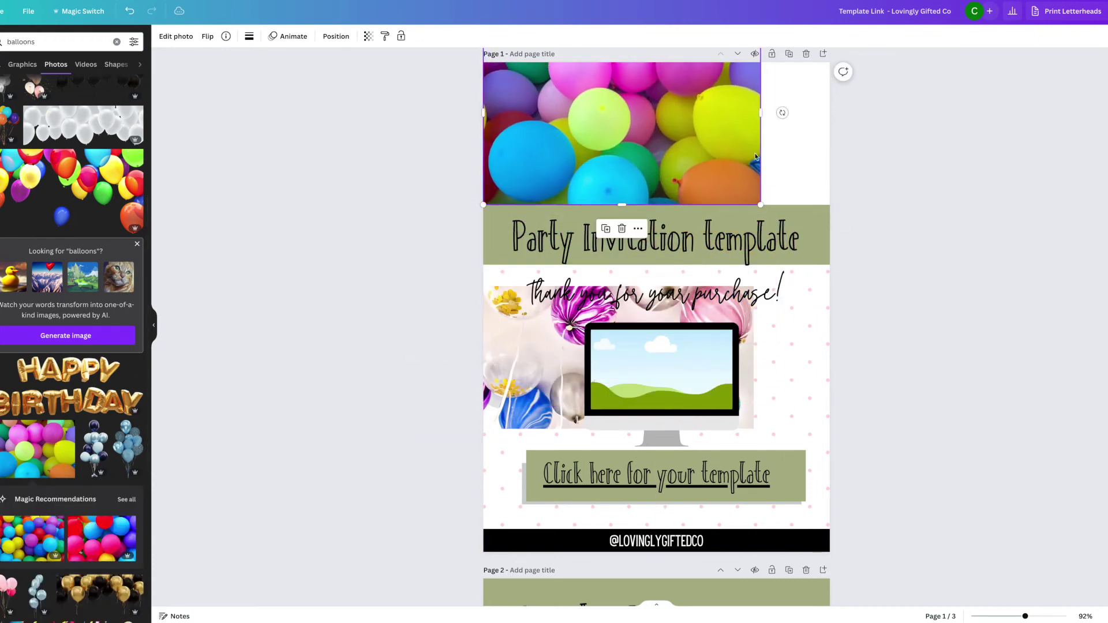
pyautogui.moveTo(762, 118); pyautogui.dragTo(838, 116)
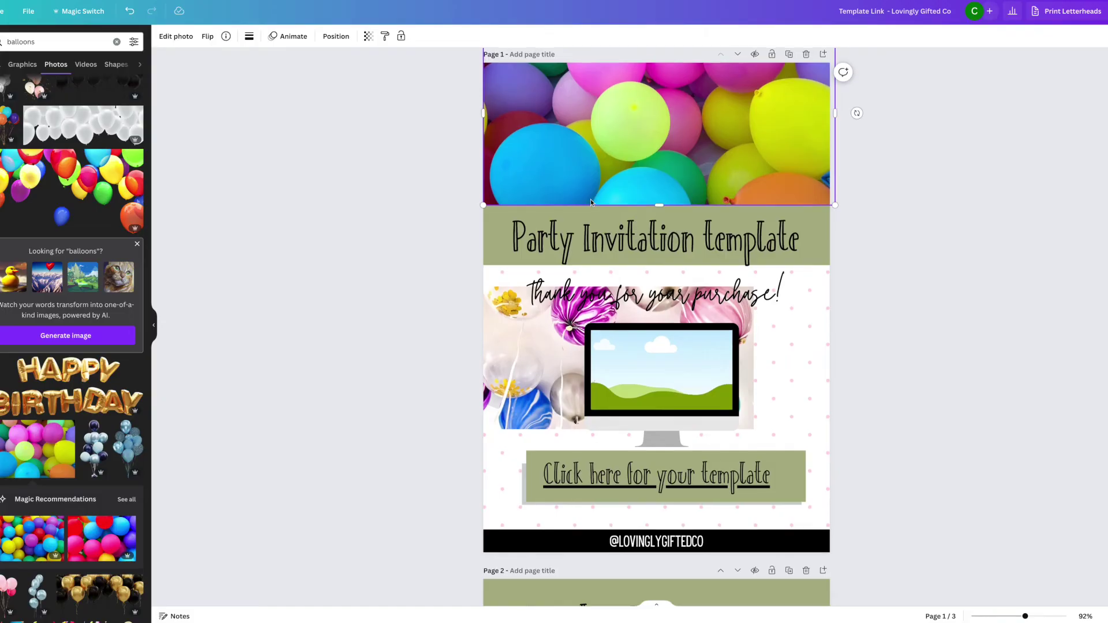
# Step: Delete the multicoloured balloon photo and move the marbled balloon photo back above the "Party Invitation template" banner
pyautogui.scroll(1, 754, 161)
pyautogui.press('Delete')
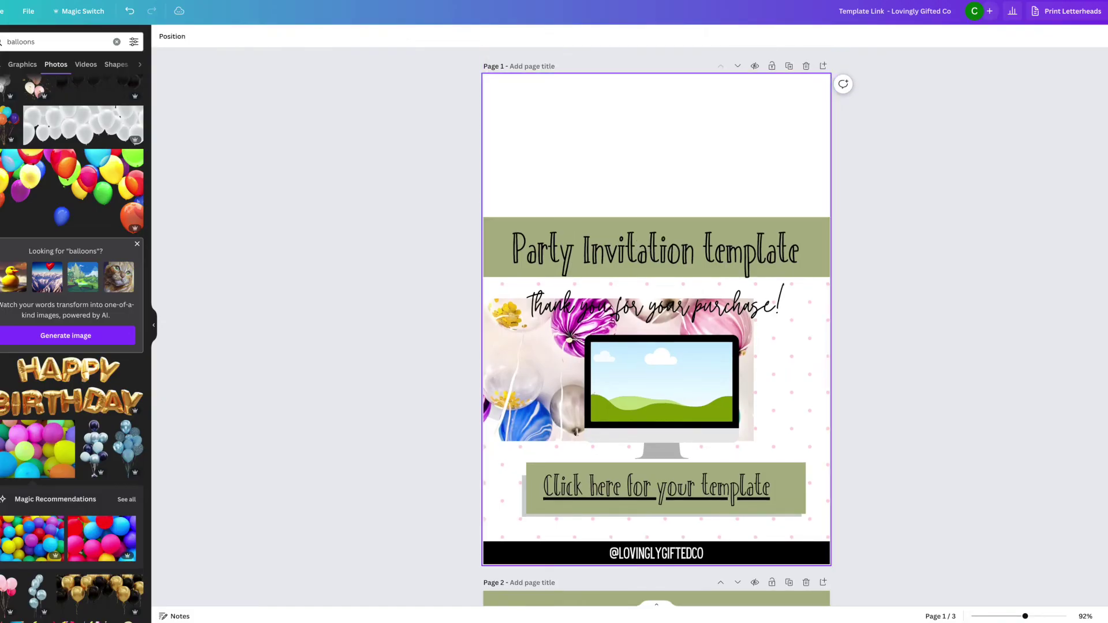
pyautogui.moveTo(553, 383); pyautogui.dragTo(628, 167)
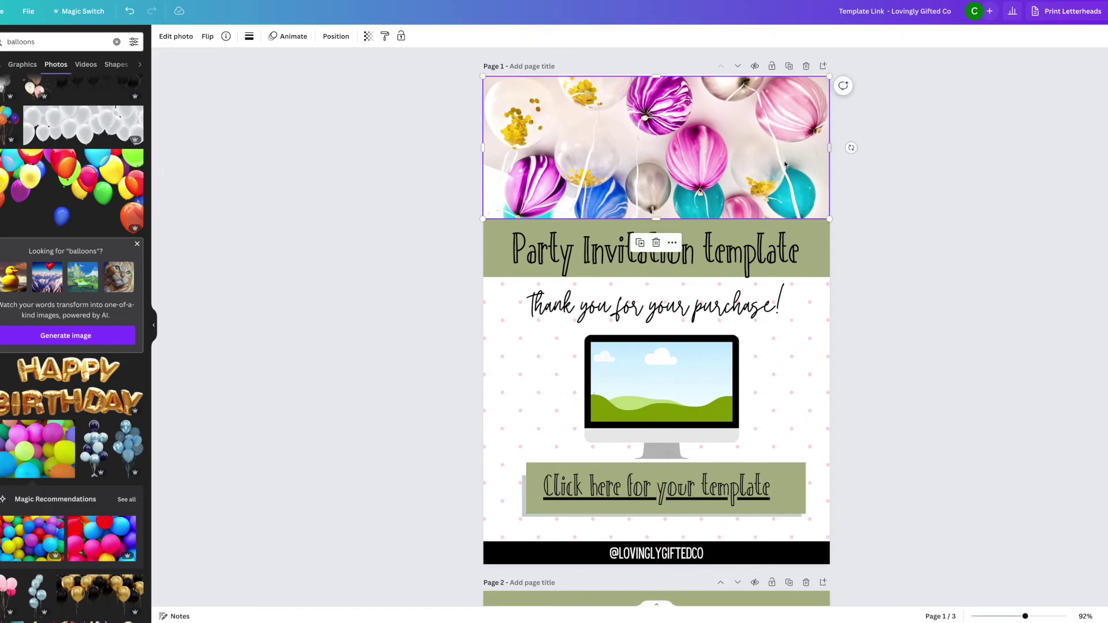
pyautogui.click(909, 270)
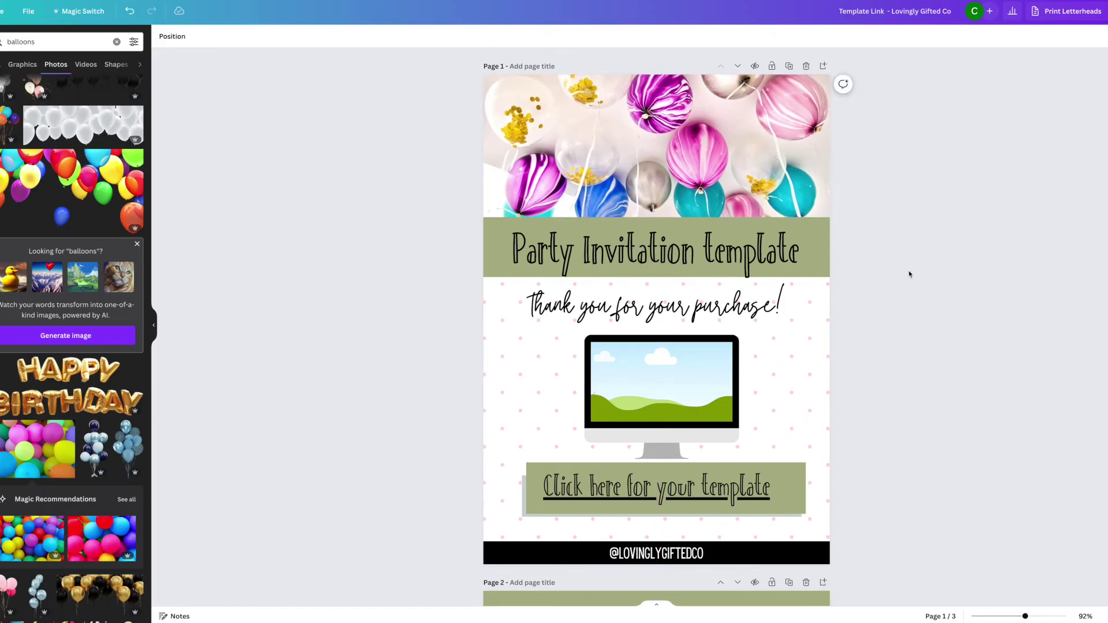
# Step: Insert the uploaded editor screenshot of the invitation into the computer monitor frame on page 1 of the Template Link document
pyautogui.scroll(-3, 908, 270)
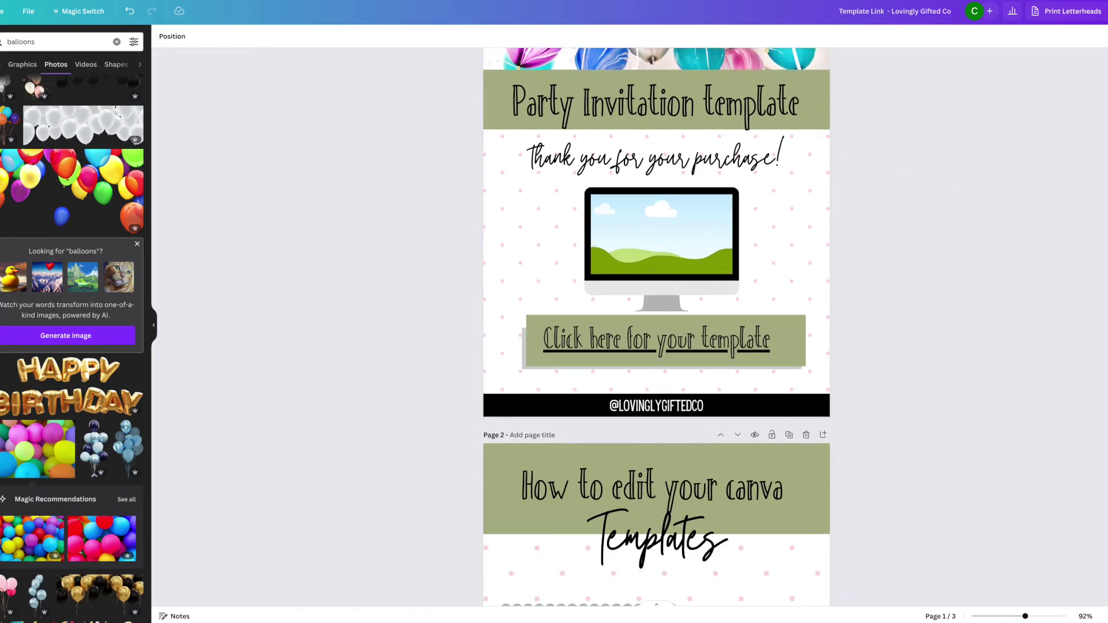
pyautogui.click(0, 166)
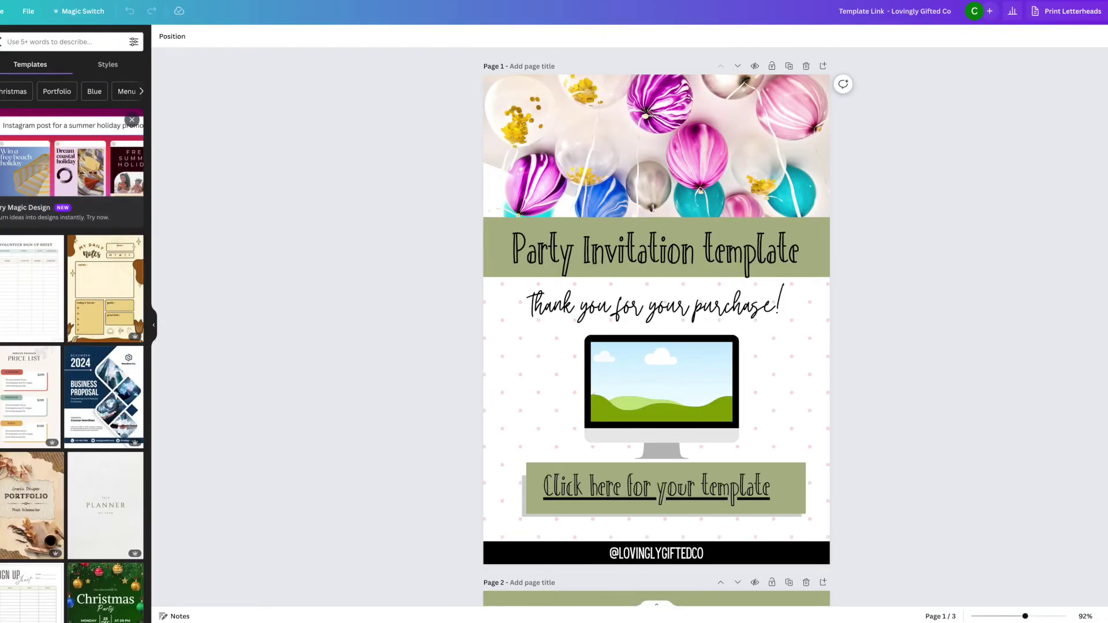
pyautogui.click(0, 178)
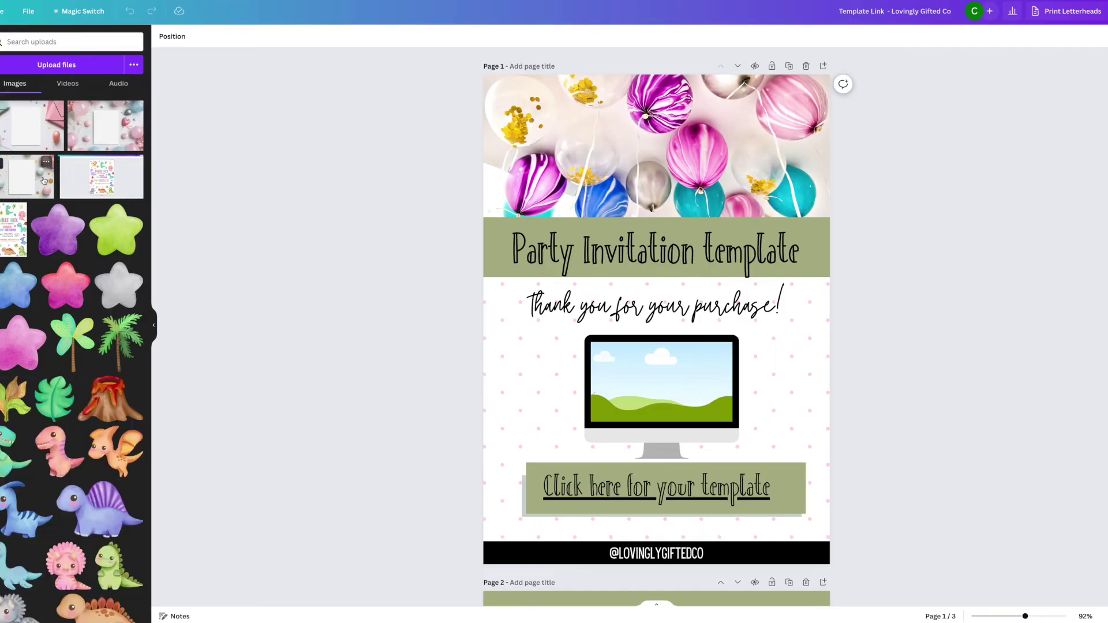
pyautogui.click(99, 188)
pyautogui.moveTo(657, 326); pyautogui.dragTo(663, 380)
pyautogui.click(420, 360)
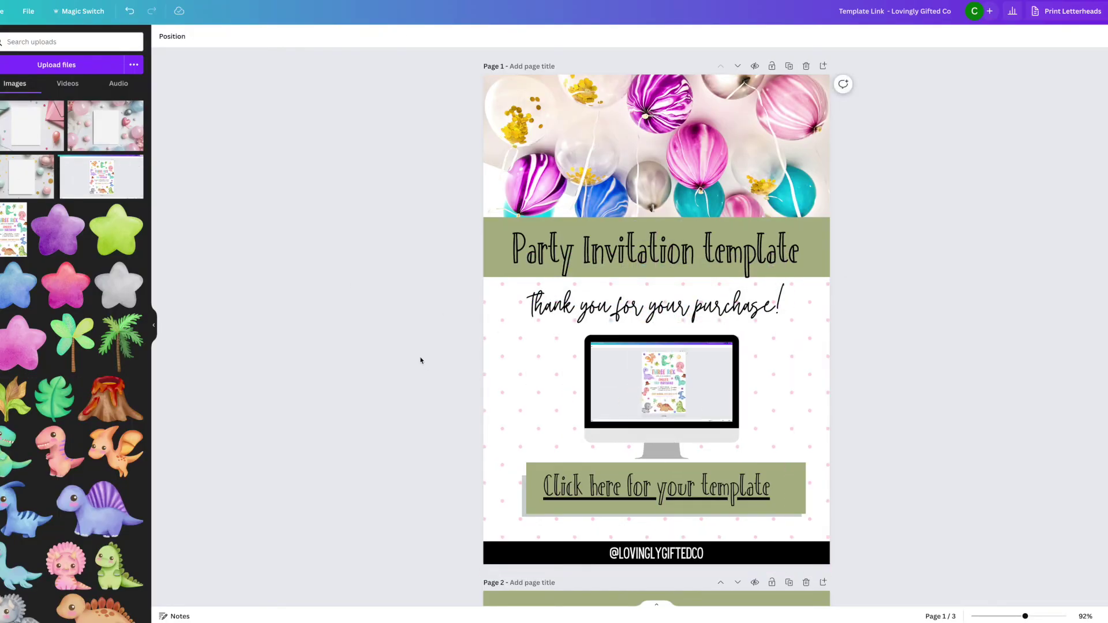
pyautogui.scroll(-2, 411, 355)
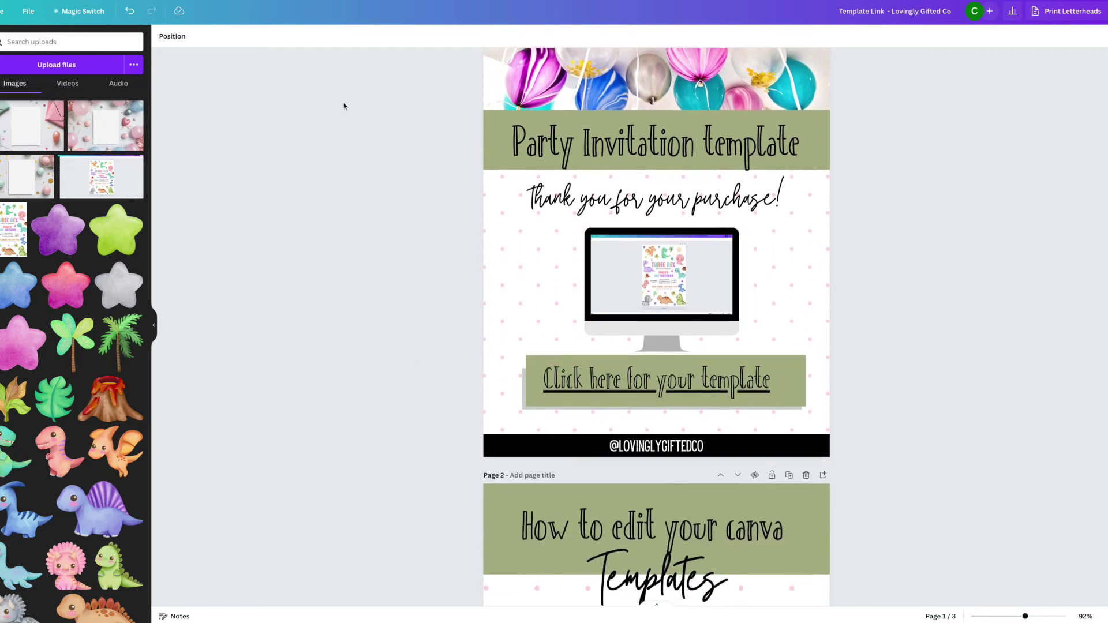
pyautogui.scroll(-2, 344, 105)
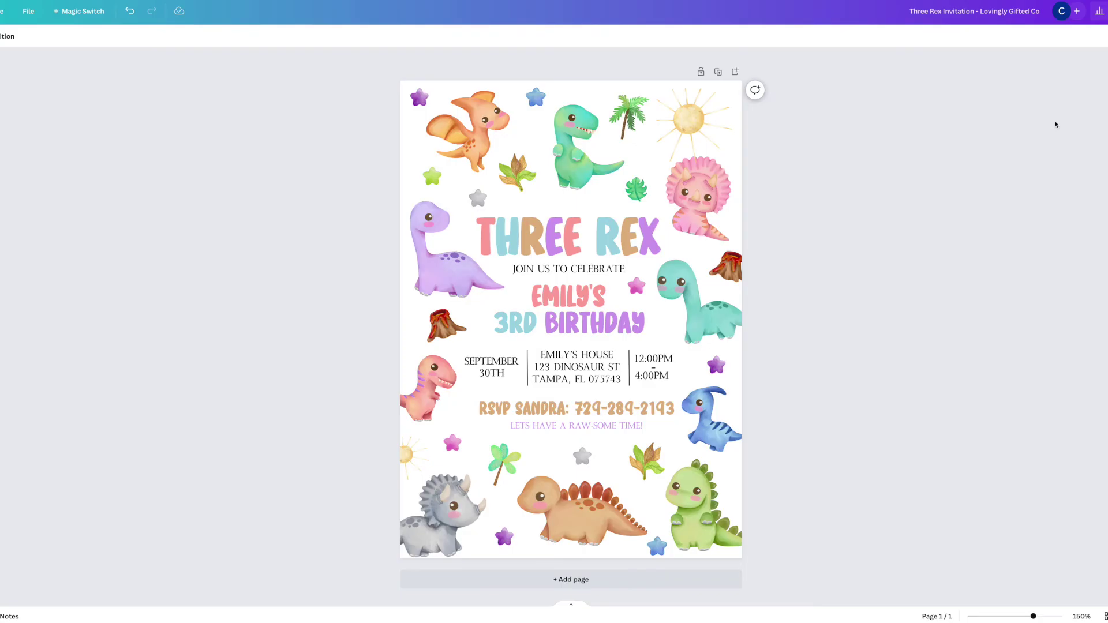
# Step: Create a shareable template link for the Three Rex Invitation design
pyautogui.click(1107, 11)
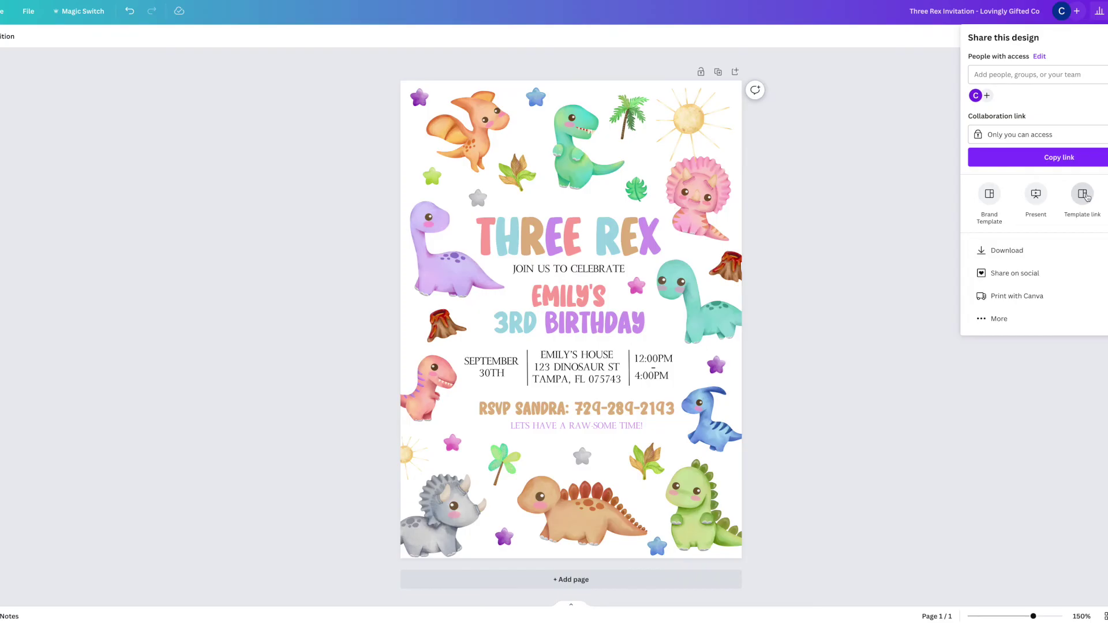
pyautogui.click(1083, 196)
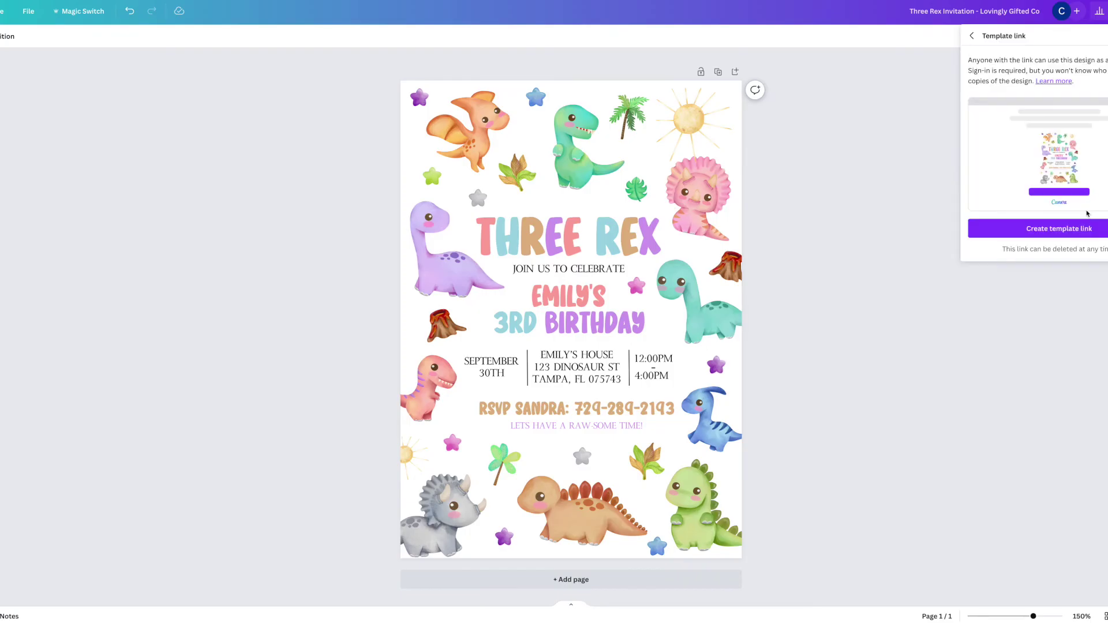
pyautogui.click(1084, 228)
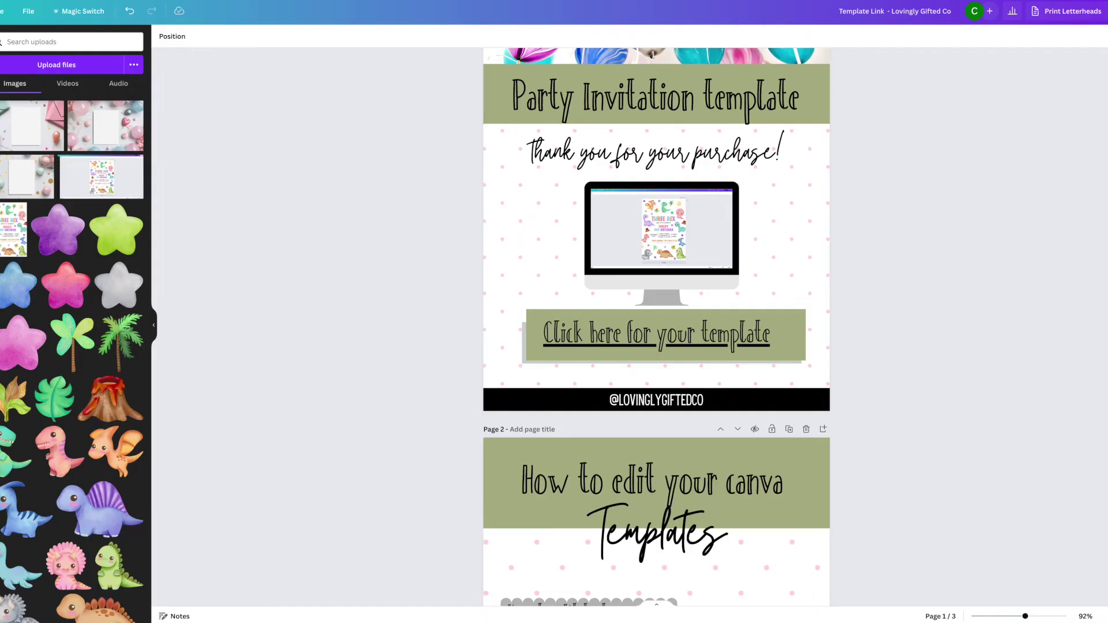
# Step: In the Template Link document, replace the link on the "Click here for your template" text with the Three Rex Invitation template link
pyautogui.click(684, 346)
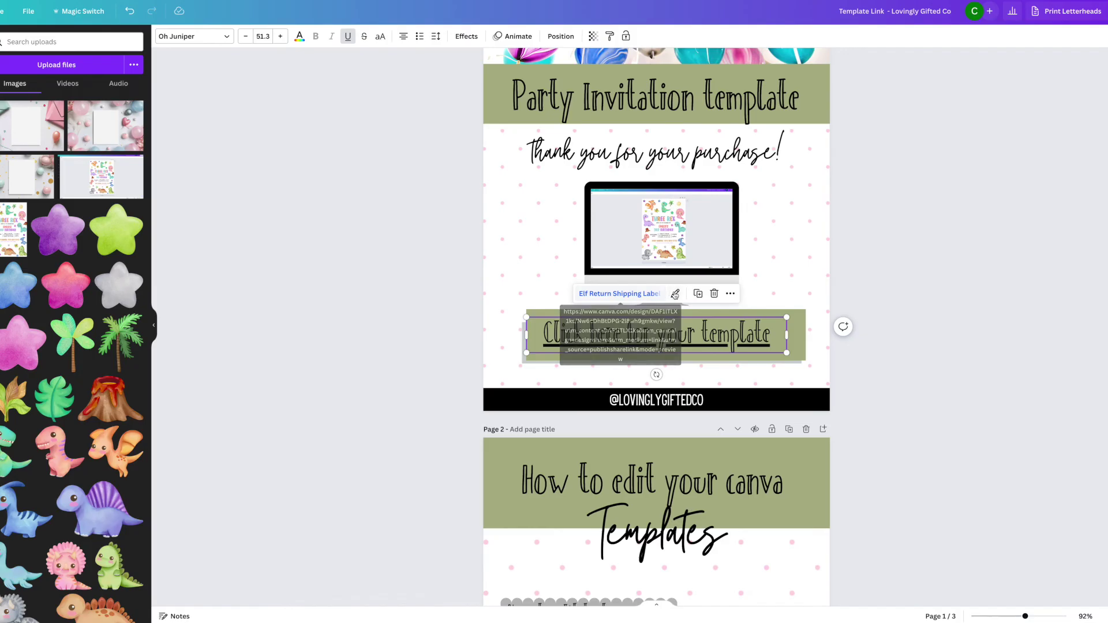
pyautogui.click(676, 295)
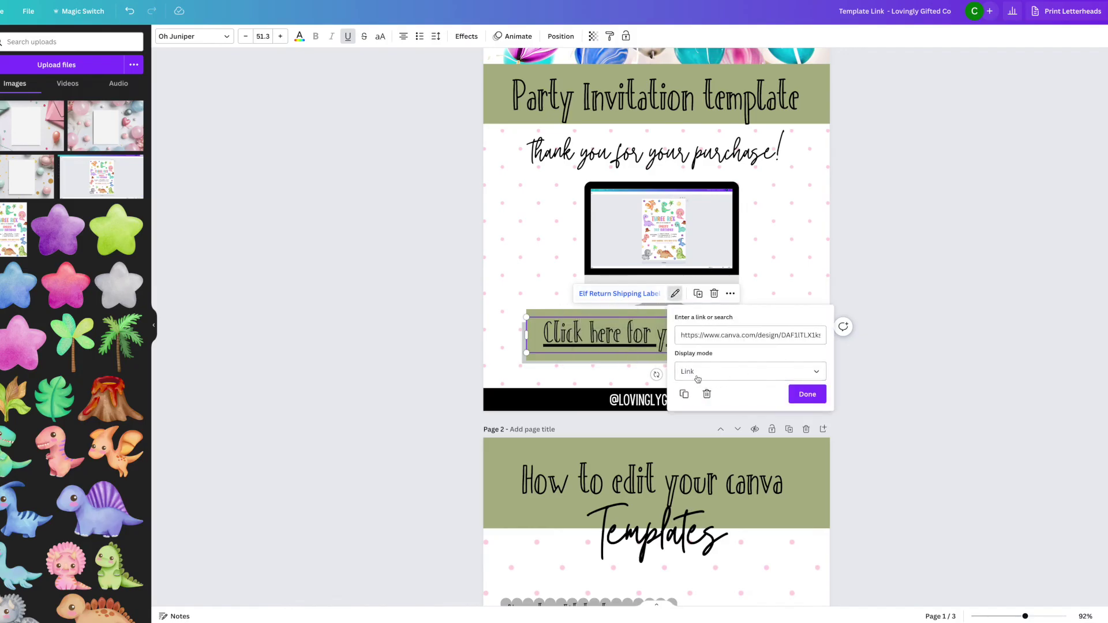
pyautogui.click(706, 335)
pyautogui.click(815, 336)
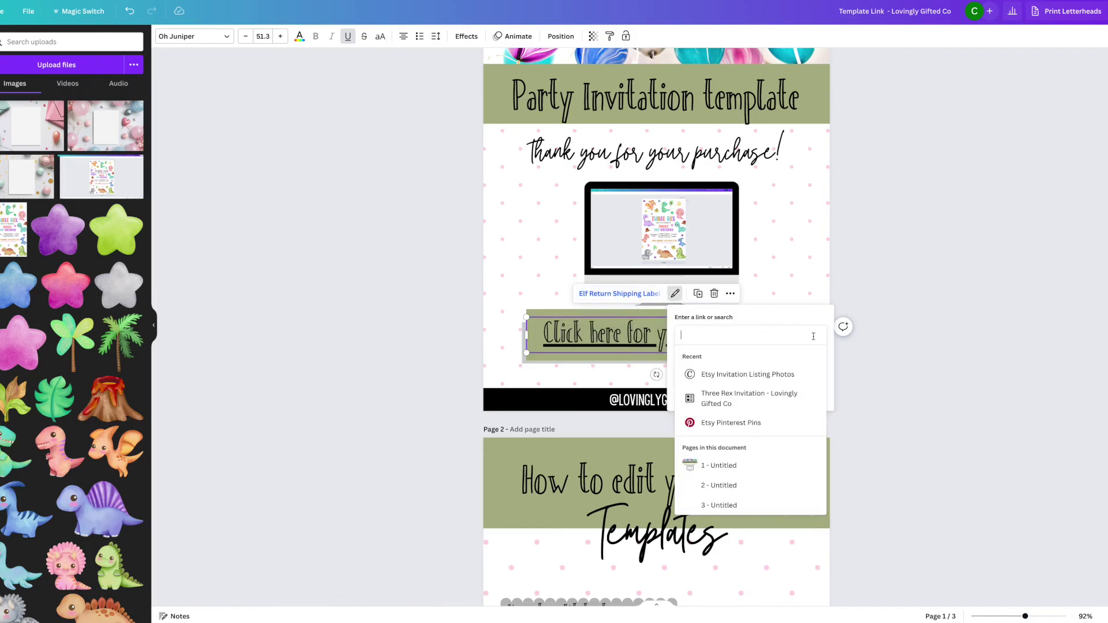
pyautogui.hotkey('ctrl', 'v')
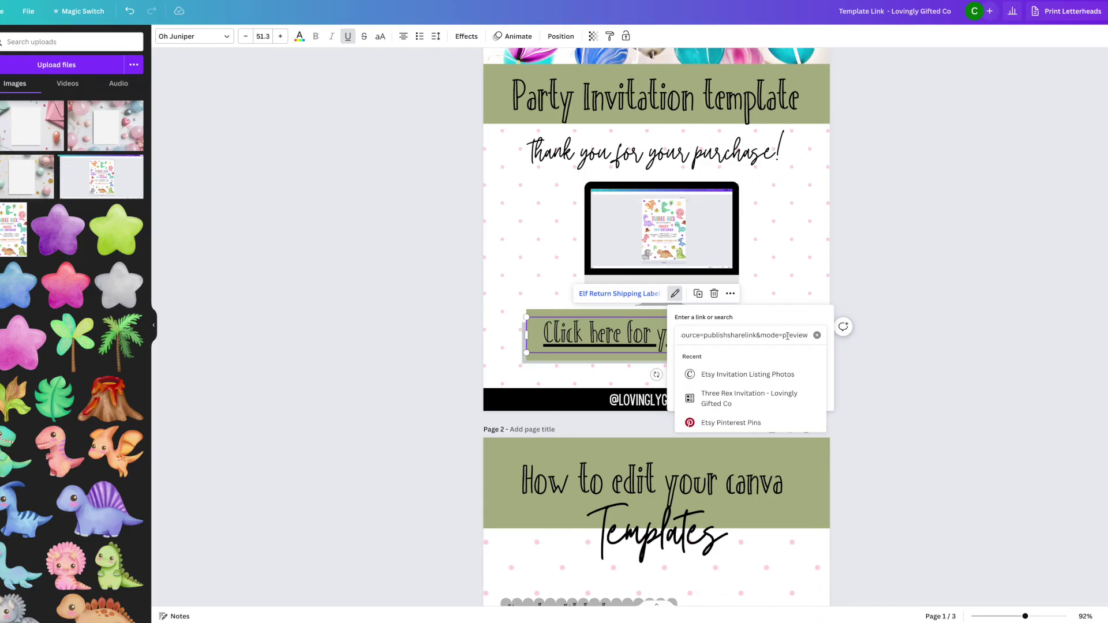
pyautogui.press('Return')
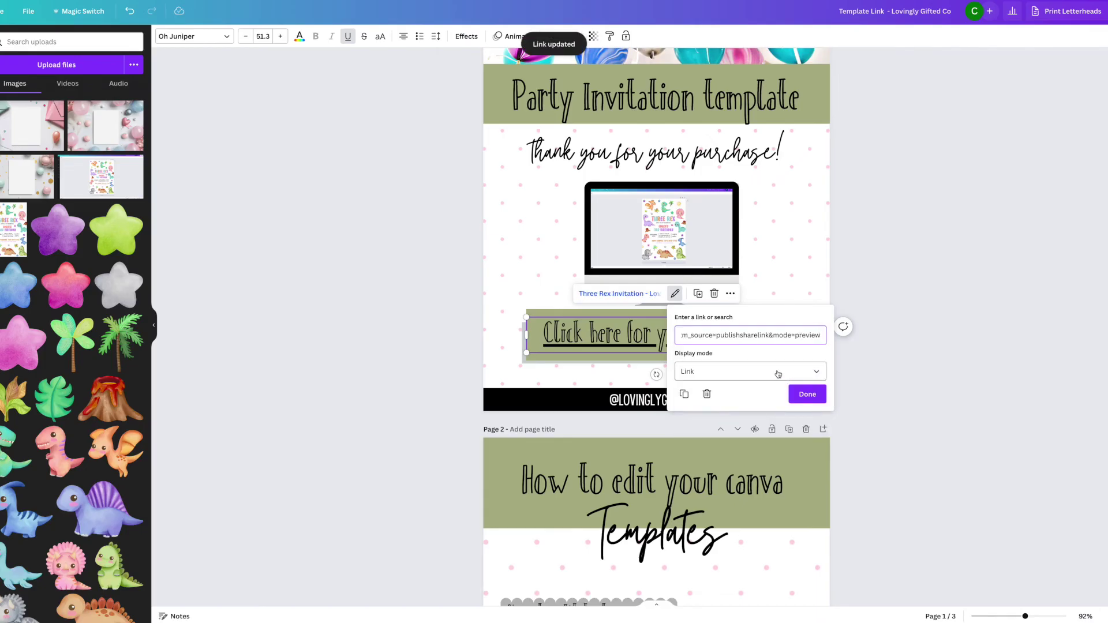
pyautogui.click(809, 395)
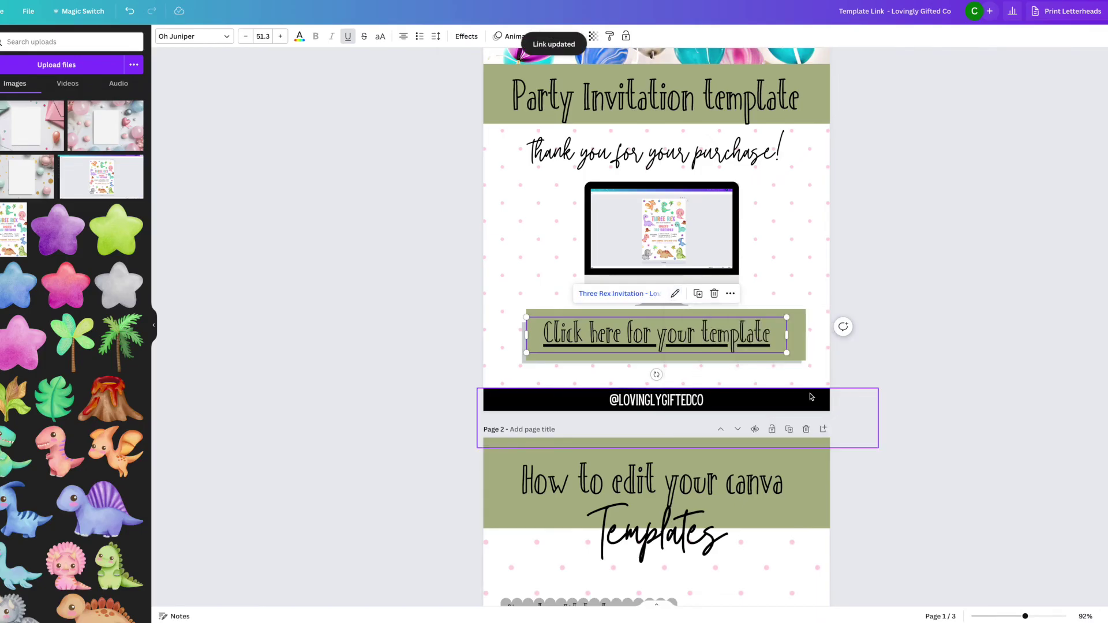
pyautogui.click(890, 403)
# Step: Test the link on the "Click here for your template" text by opening its shared template page
pyautogui.click(725, 342)
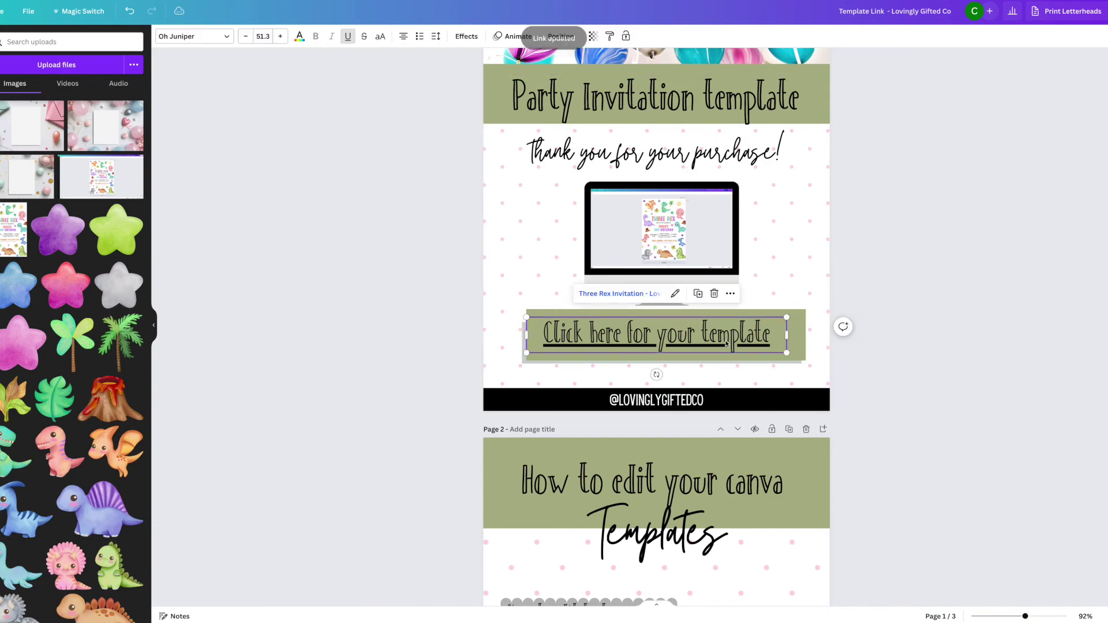
pyautogui.click(657, 295)
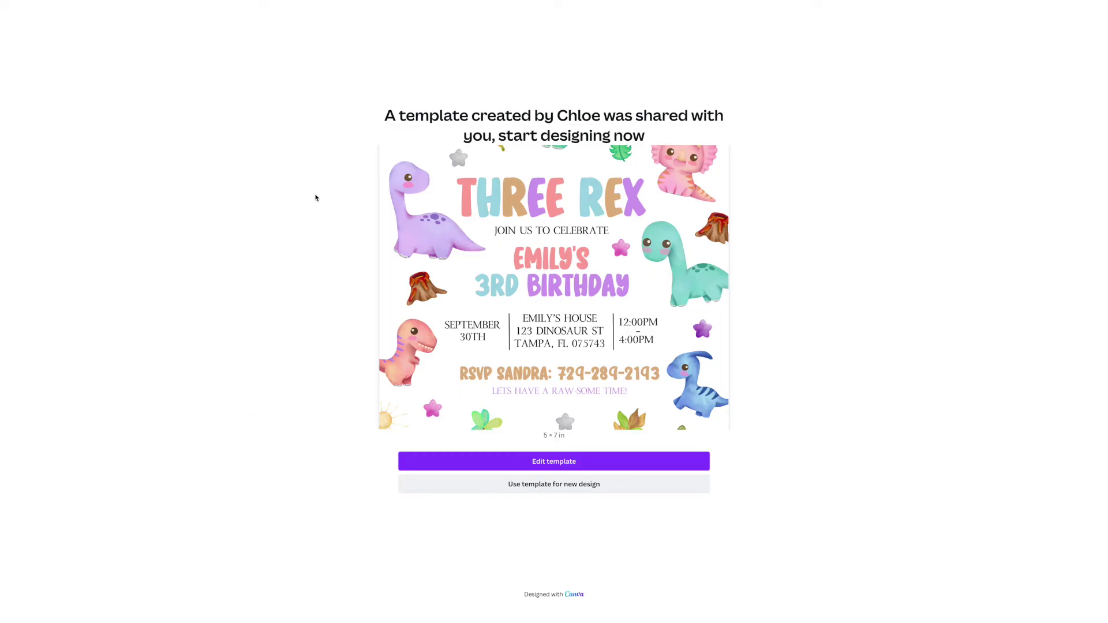
pyautogui.moveTo(440, 5)
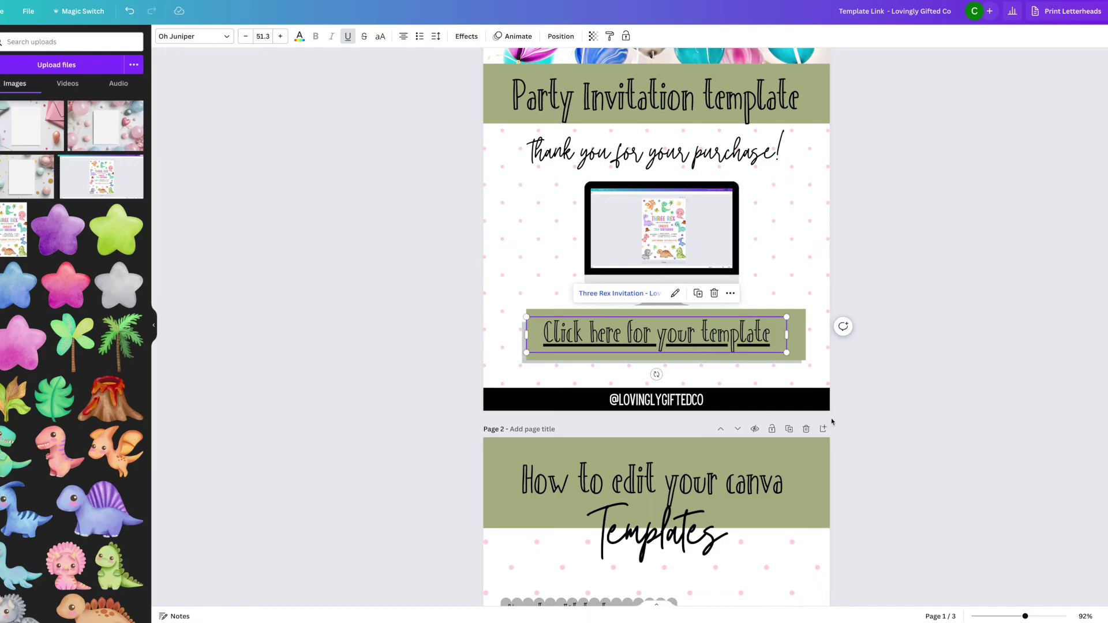
# Step: Review the Canva editing instructions on page 2 and the thank-you content on page 3, returning to page 1
pyautogui.scroll(-5, 832, 421)
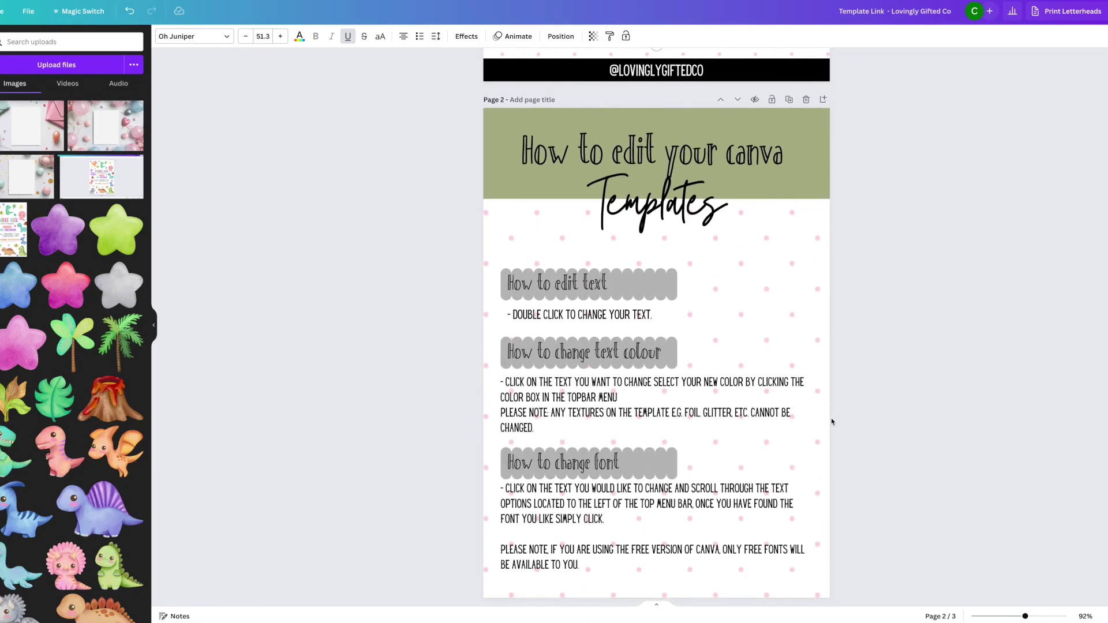
pyautogui.scroll(-1, 831, 421)
pyautogui.scroll(-1, 832, 422)
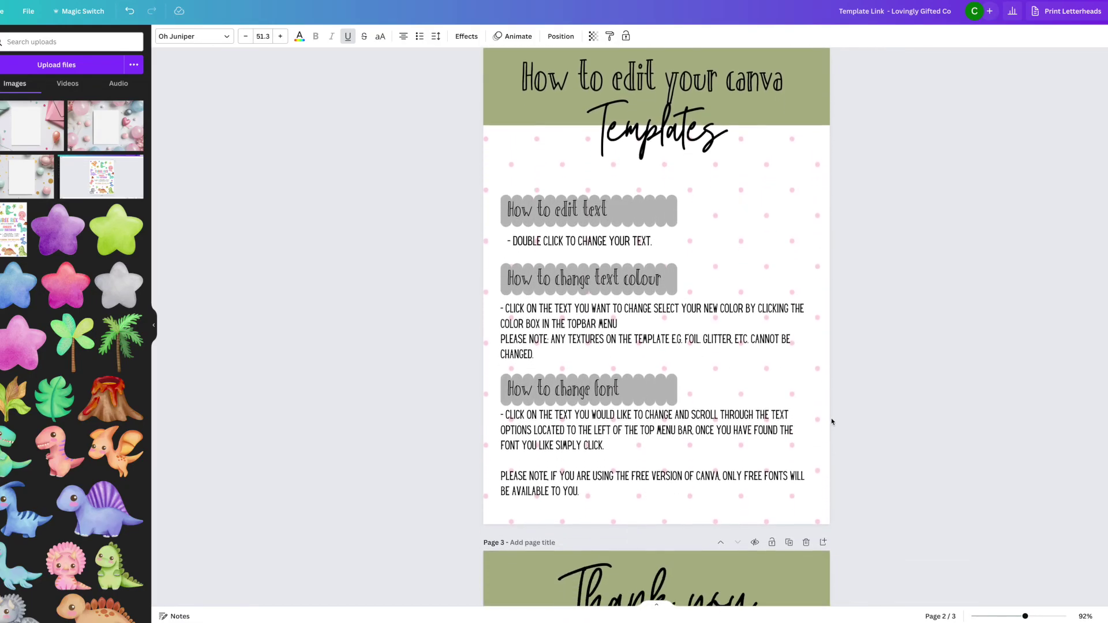
pyautogui.scroll(1, 831, 421)
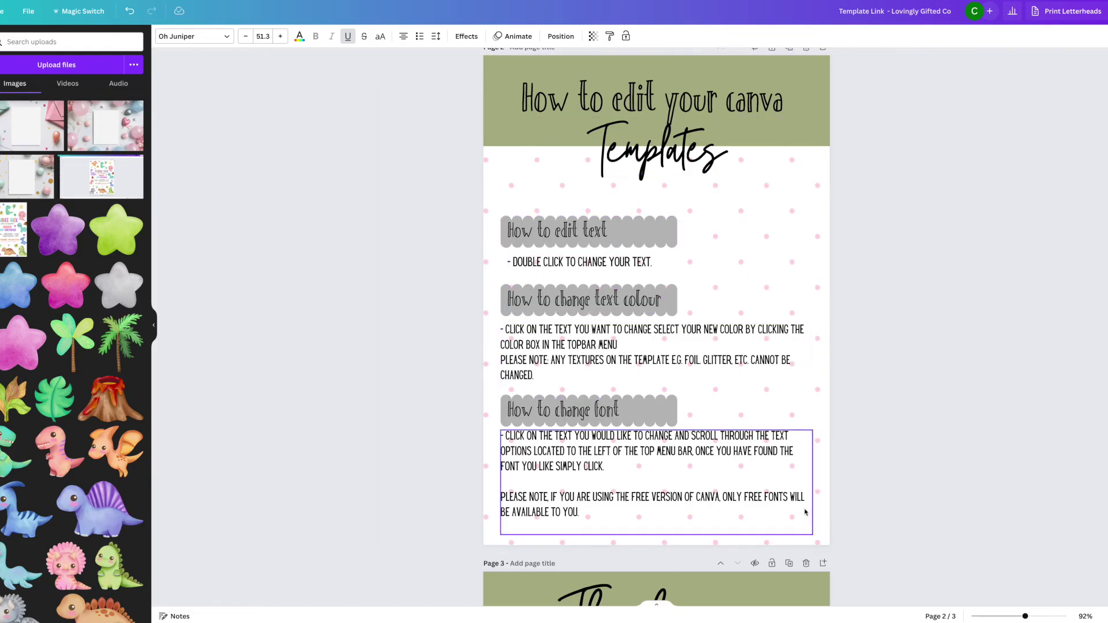
pyautogui.scroll(-8, 806, 512)
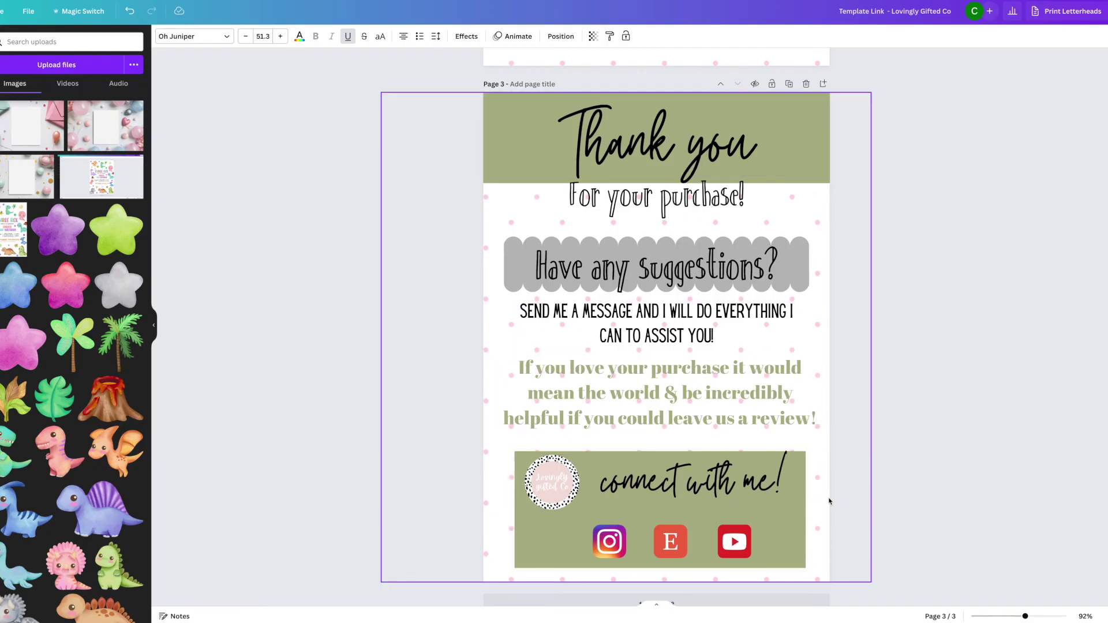
pyautogui.scroll(4, 829, 501)
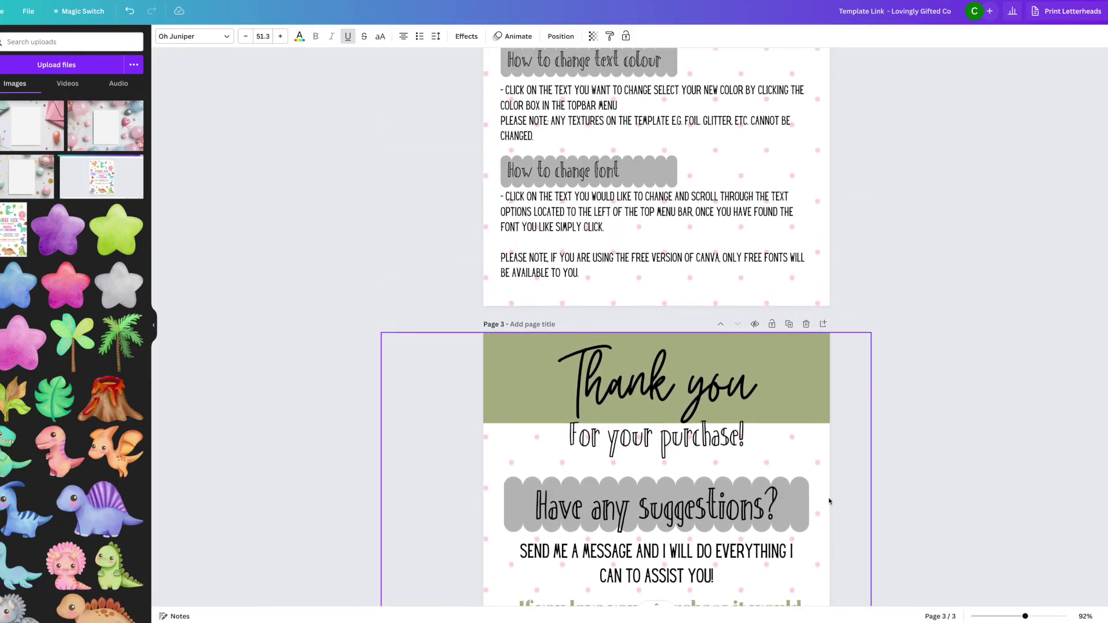
pyautogui.scroll(13, 830, 501)
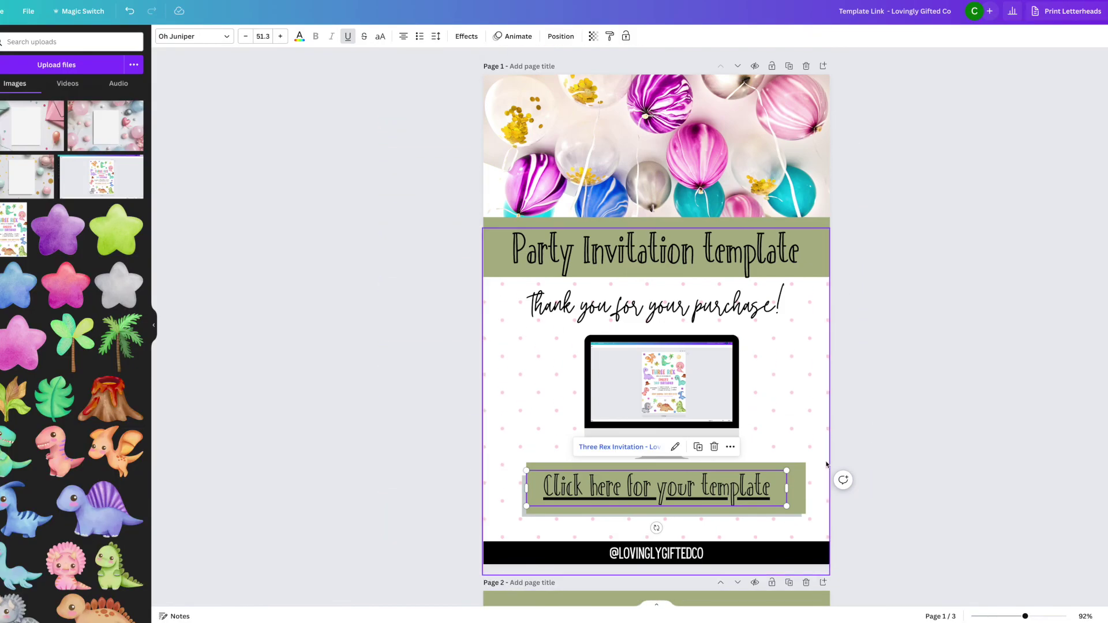
# Step: Download all 3 pages of the Template Link document as PDF Standard
pyautogui.click(1099, 10)
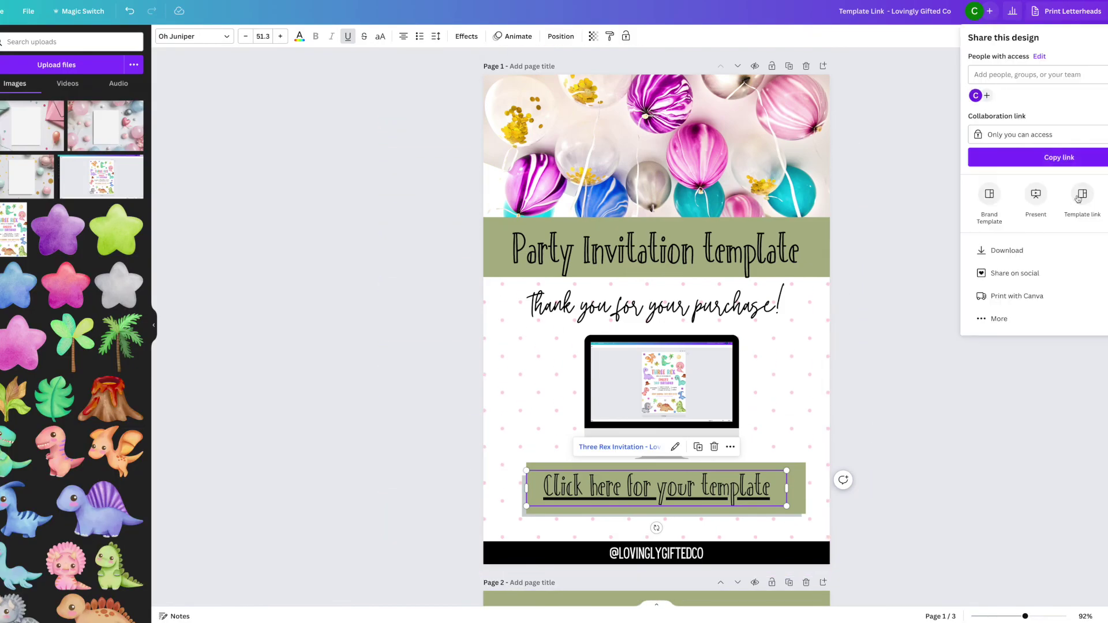
pyautogui.click(1036, 258)
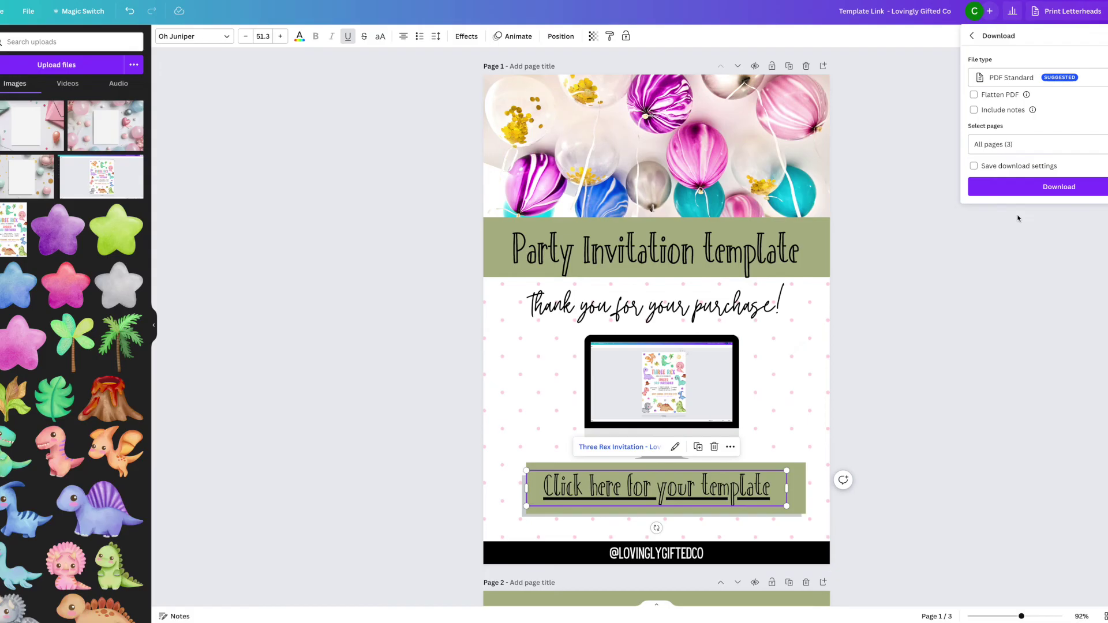
pyautogui.click(1031, 187)
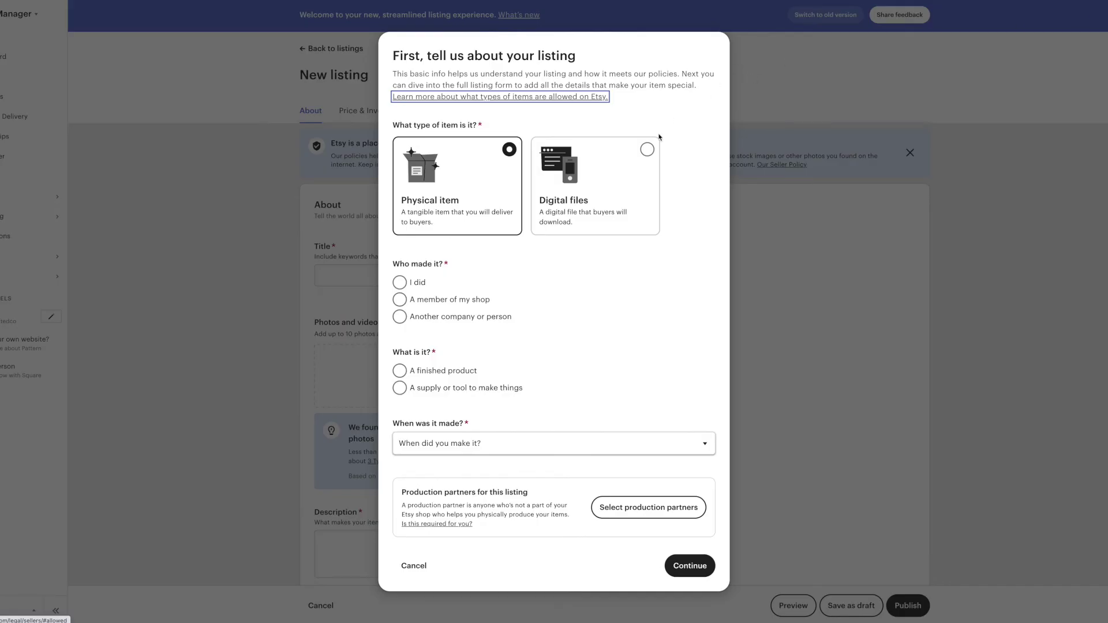
# Step: In the new Etsy listing, set the core details to Digital files, made by "I did", a finished product, made 2020 - 2023, and continue
pyautogui.click(645, 152)
pyautogui.click(400, 282)
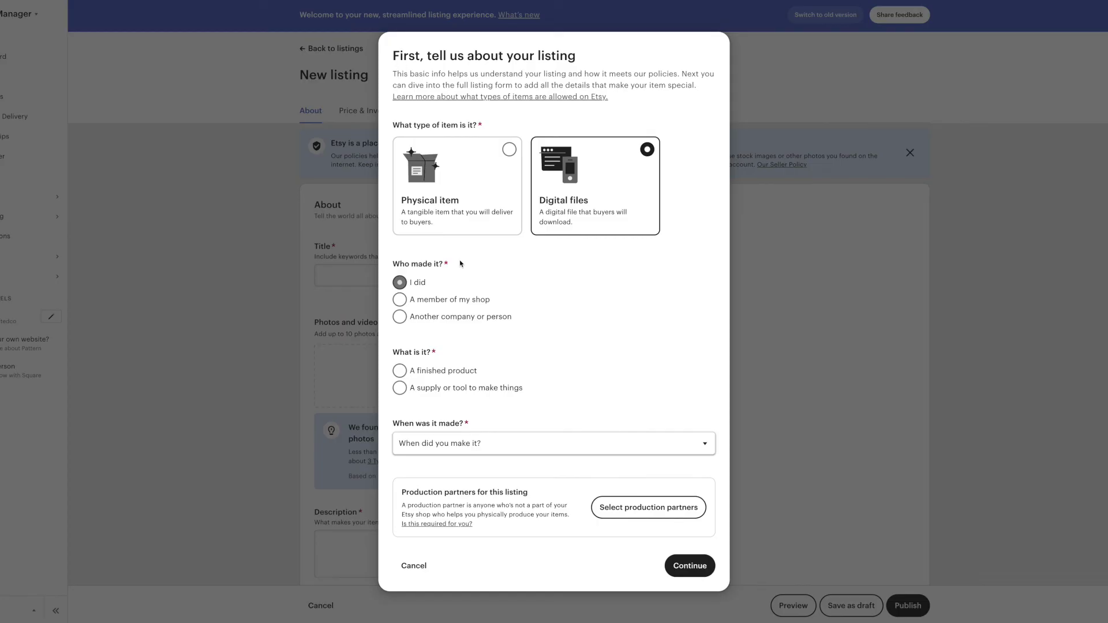
pyautogui.click(424, 371)
pyautogui.click(665, 442)
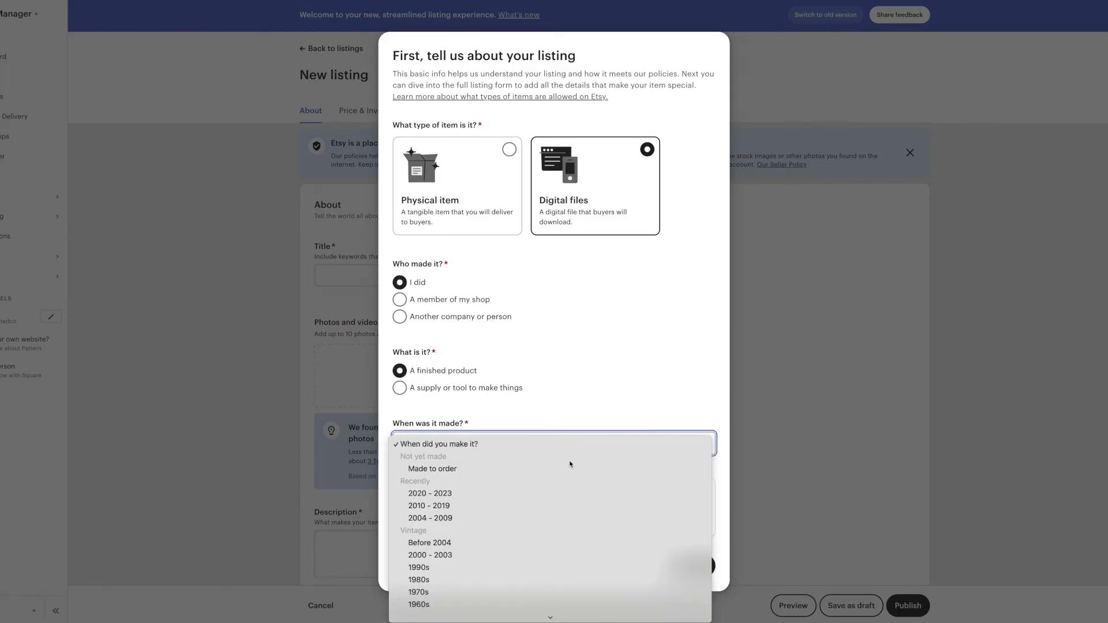
pyautogui.click(555, 494)
pyautogui.click(690, 566)
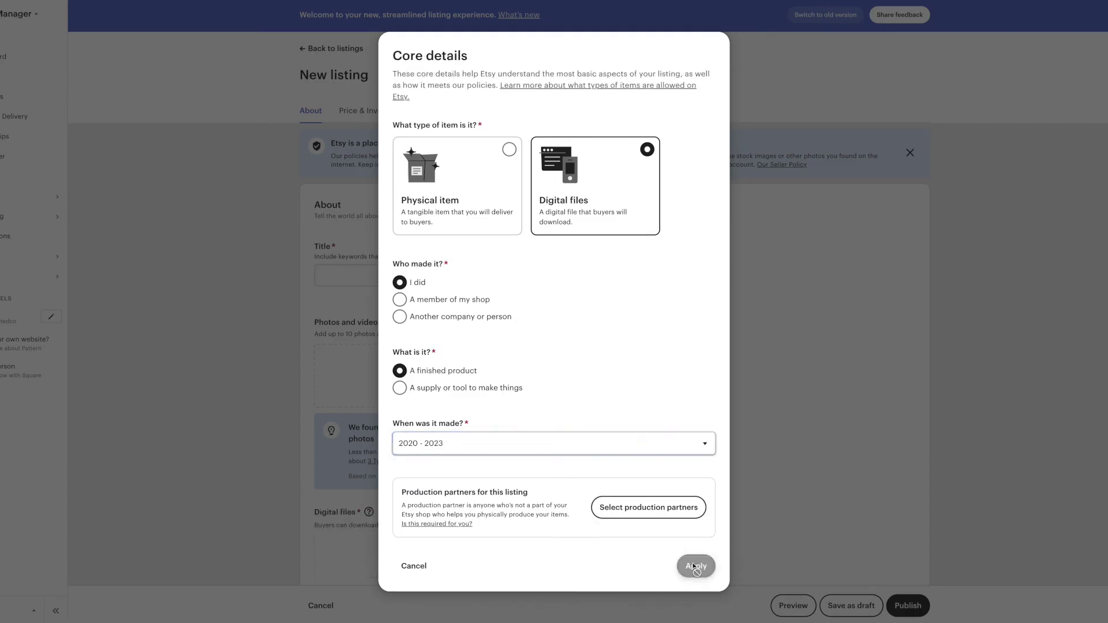
# Step: Start adding photos and video to the new listing's About section
pyautogui.scroll(-3, 451, 398)
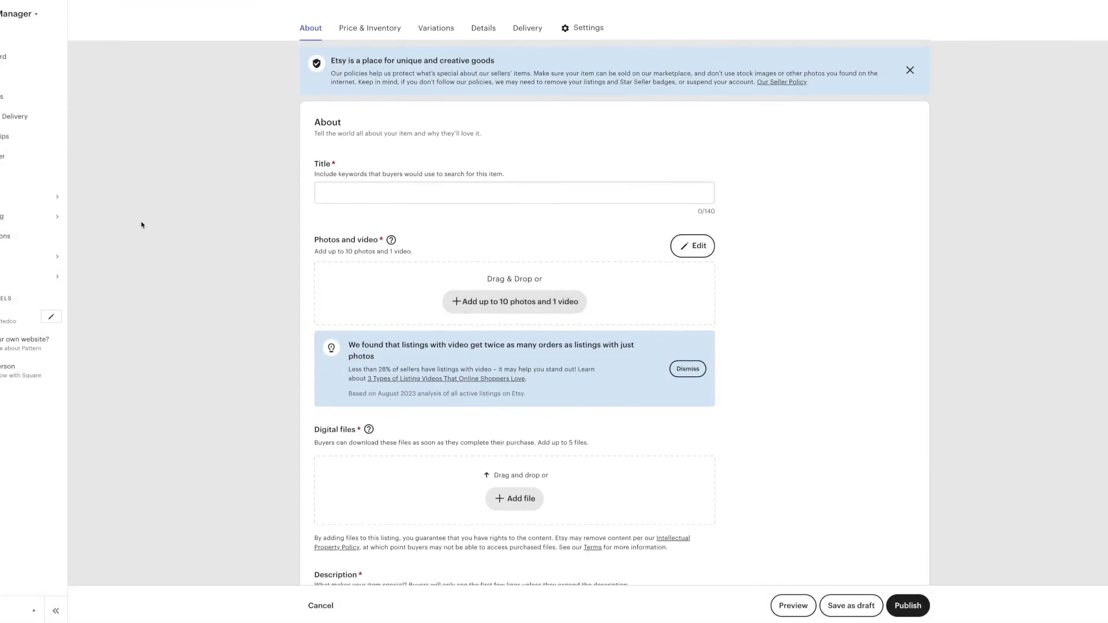
pyautogui.click(513, 301)
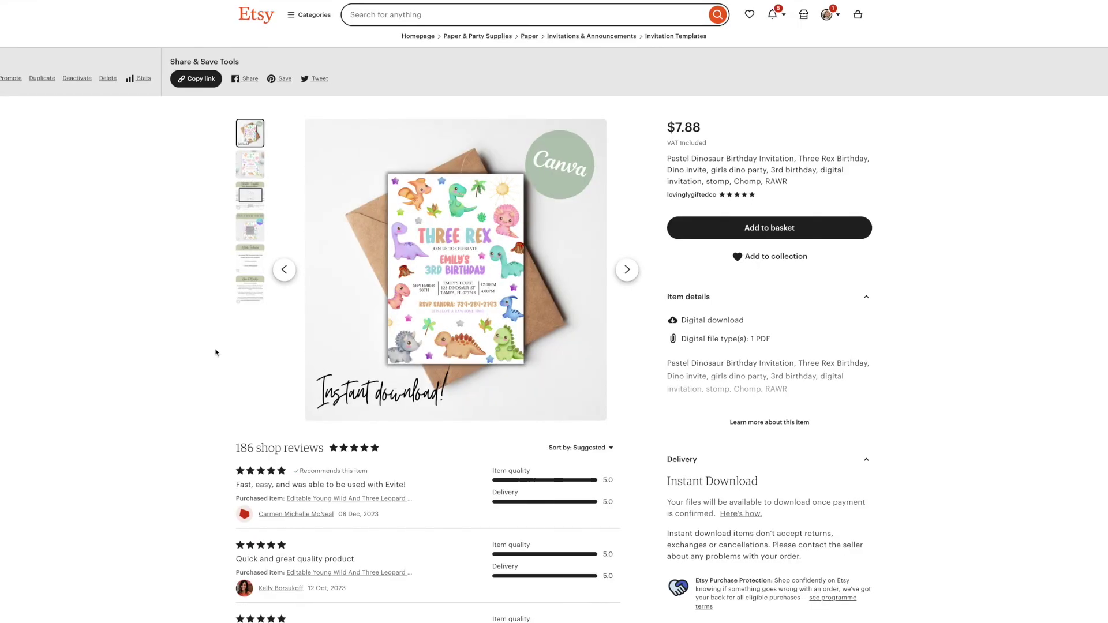
# Step: Look through the photo gallery of the published Pastel Dinosaur Birthday Invitation listing up to its last image
pyautogui.click(627, 269)
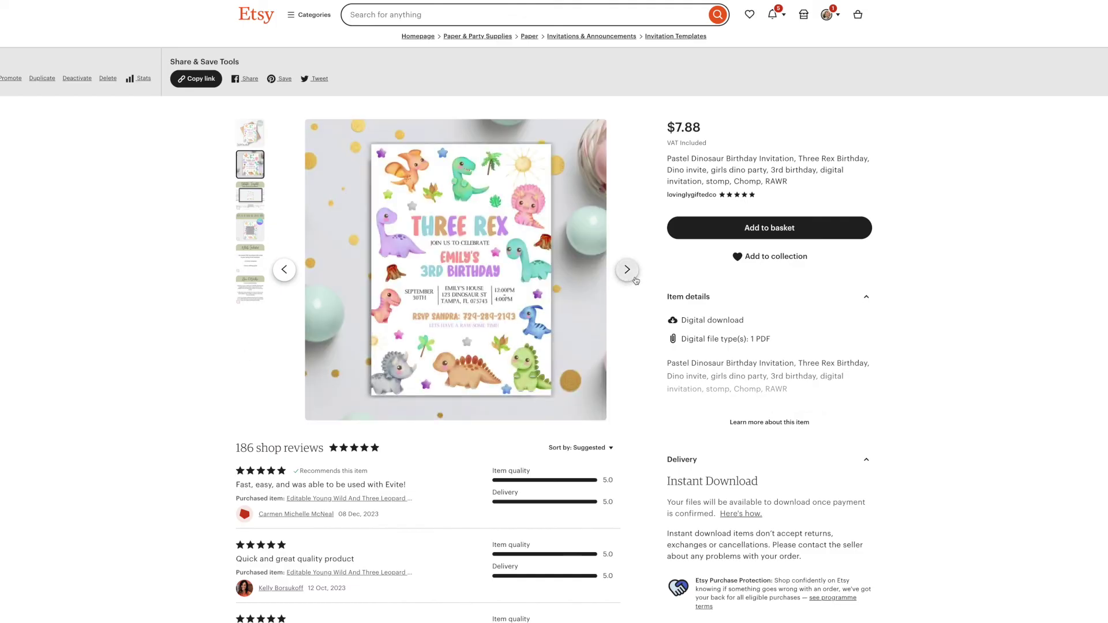
pyautogui.click(628, 270)
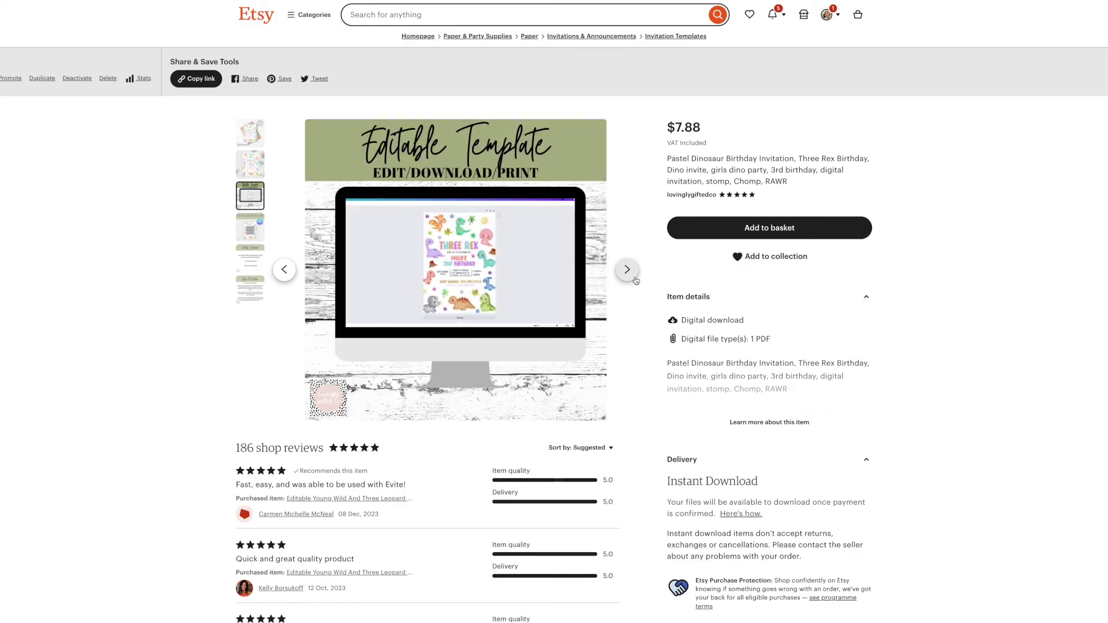
pyautogui.click(628, 269)
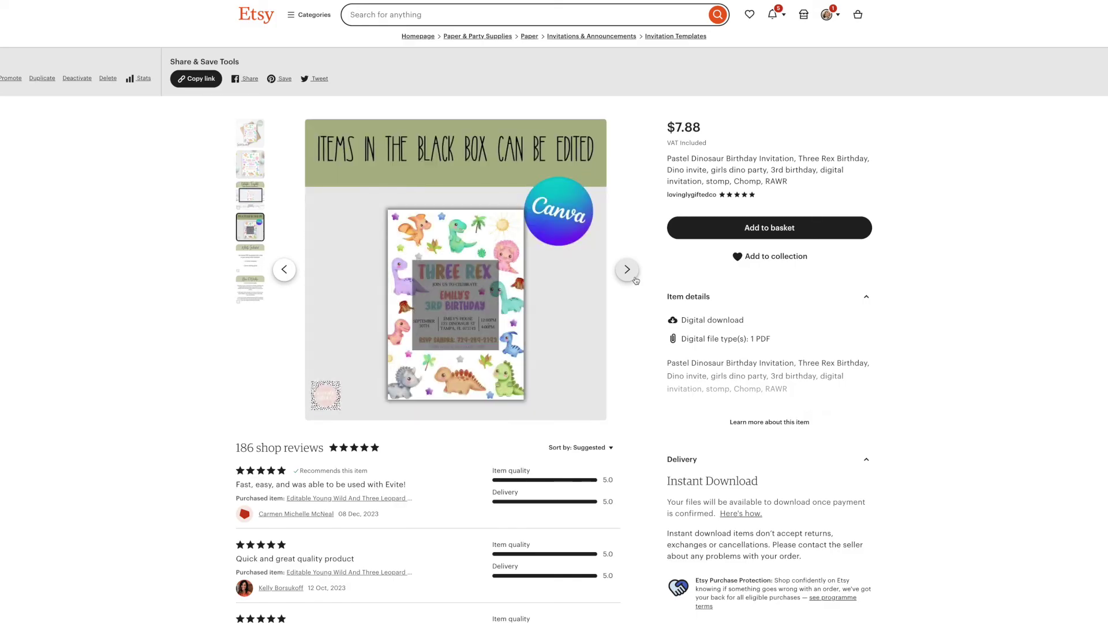
pyautogui.click(635, 280)
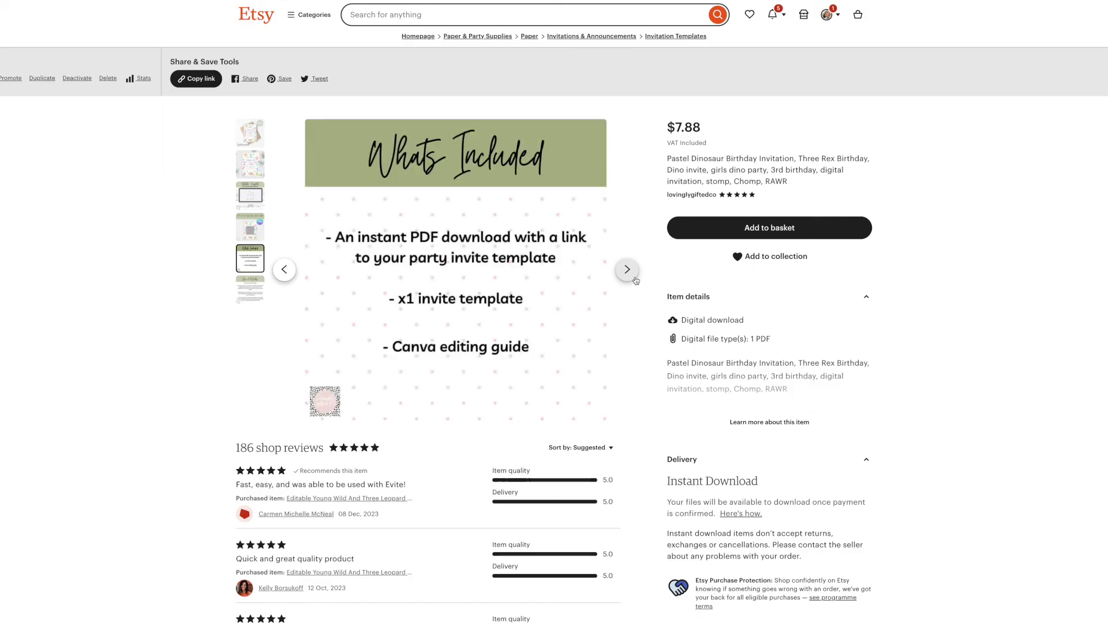
pyautogui.click(635, 280)
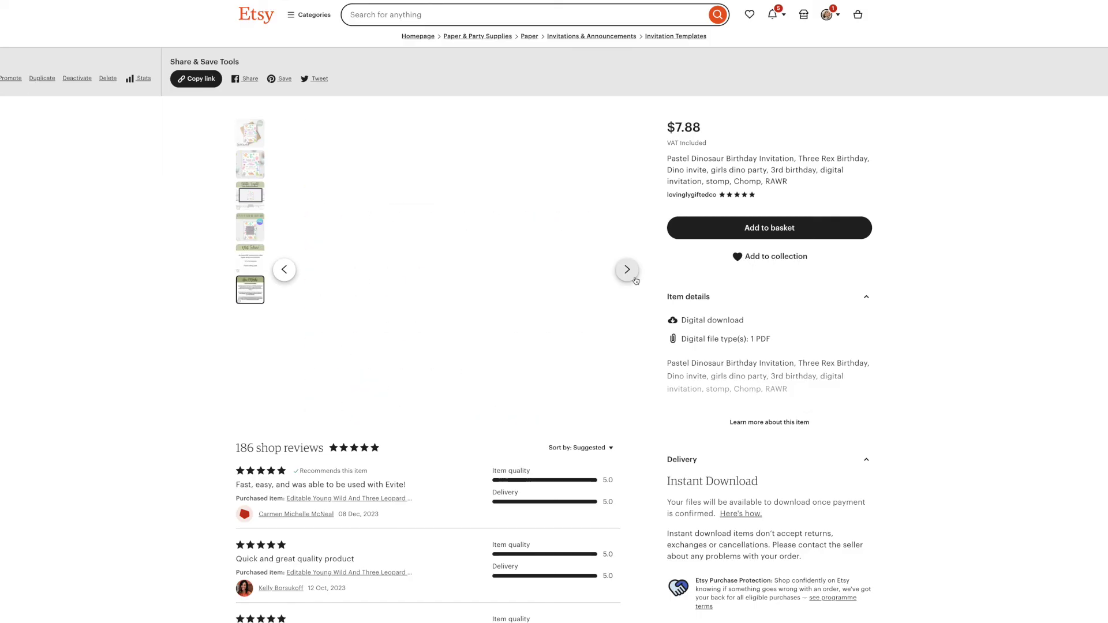